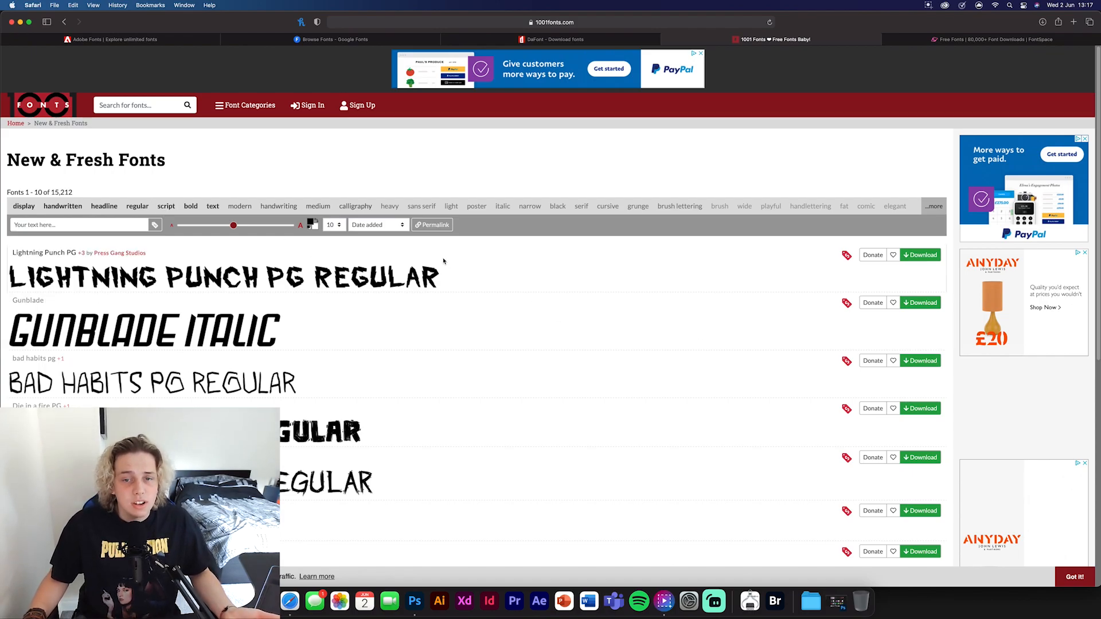
scroll(293, 341, "down", 2)
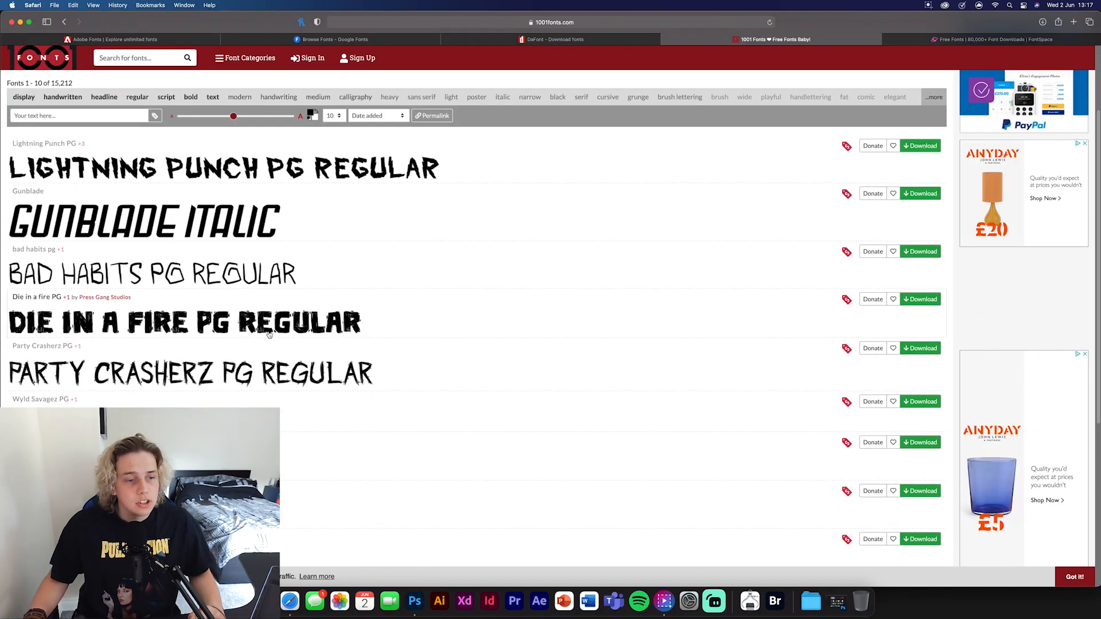
scroll(129, 283, "down", 1)
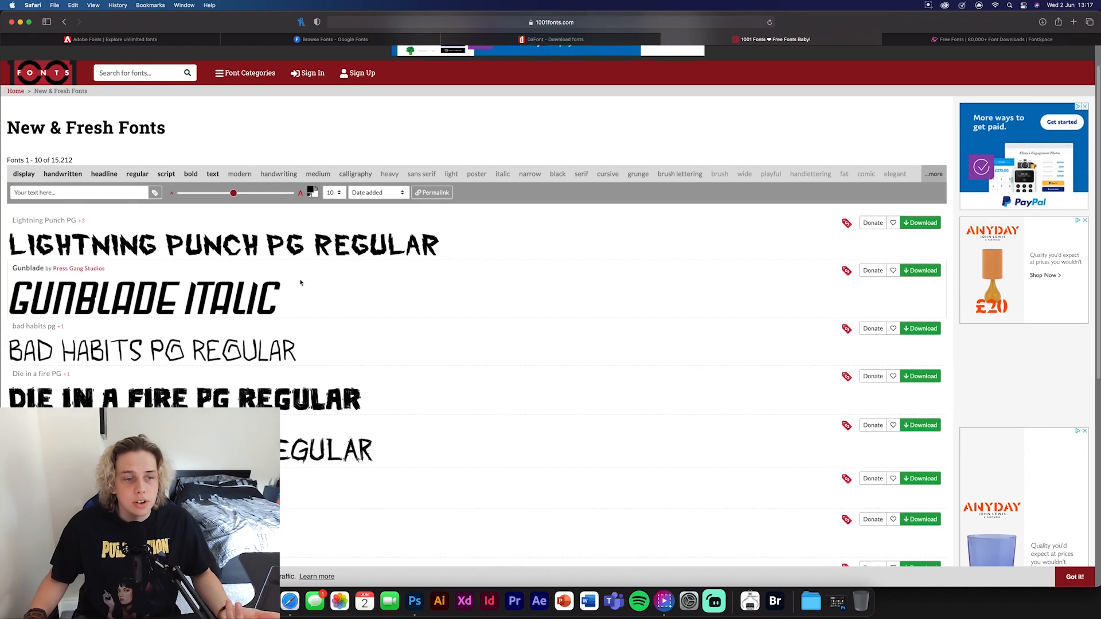
scroll(116, 294, "down", 3)
scroll(117, 295, "down", 3)
scroll(258, 301, "down", 1)
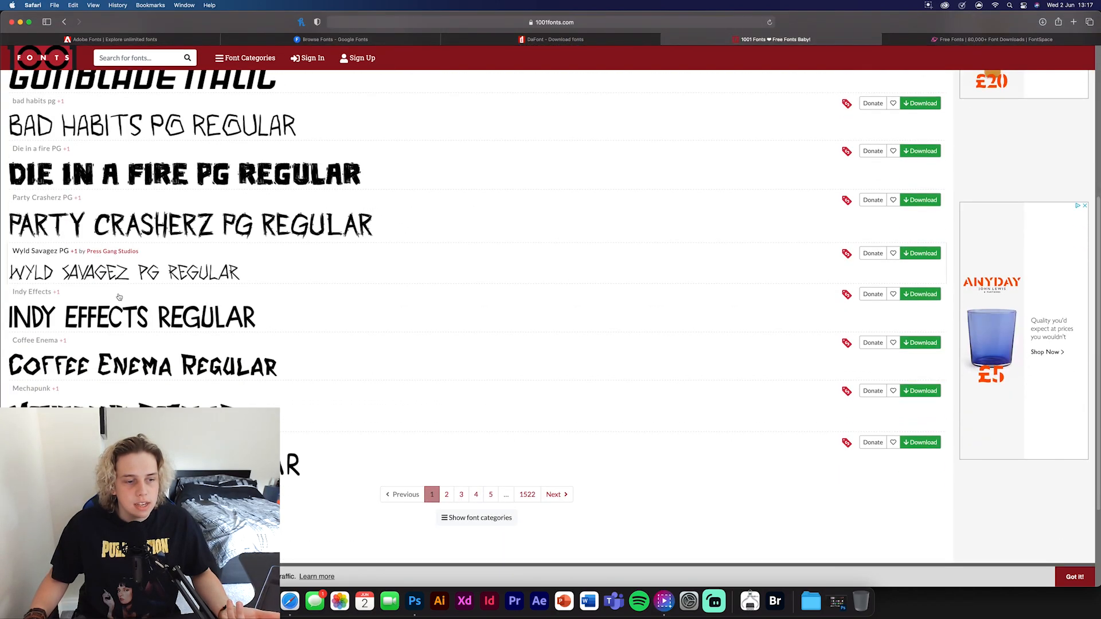
Step: Page through New & Fresh Fonts to the second and third pages
left_click(447, 495)
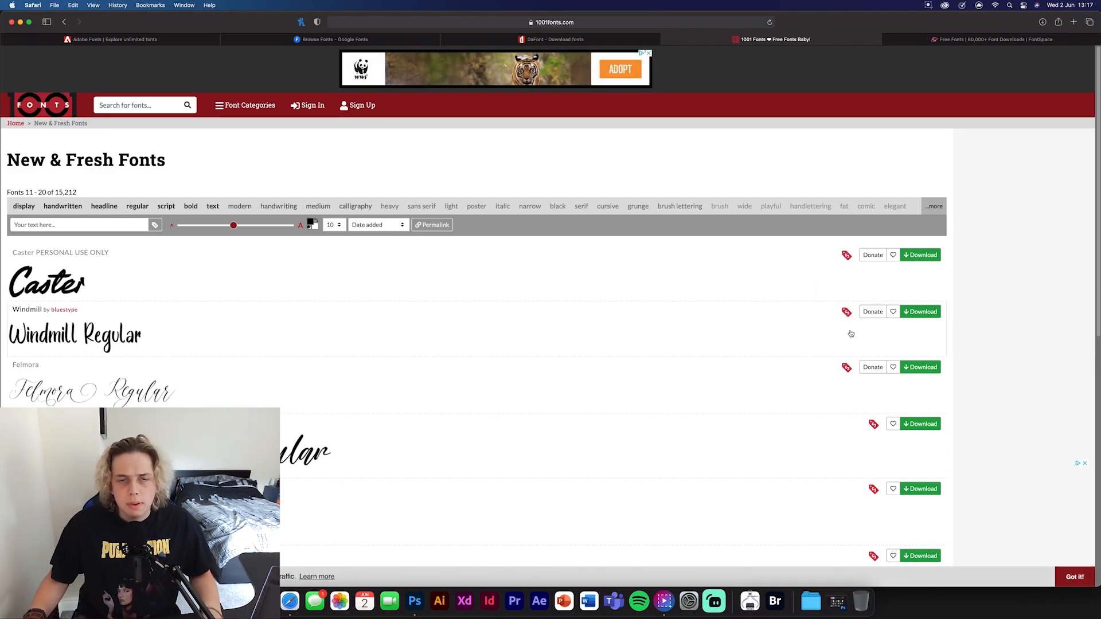
scroll(584, 317, "down", 3)
scroll(585, 317, "down", 2)
scroll(585, 317, "down", 5)
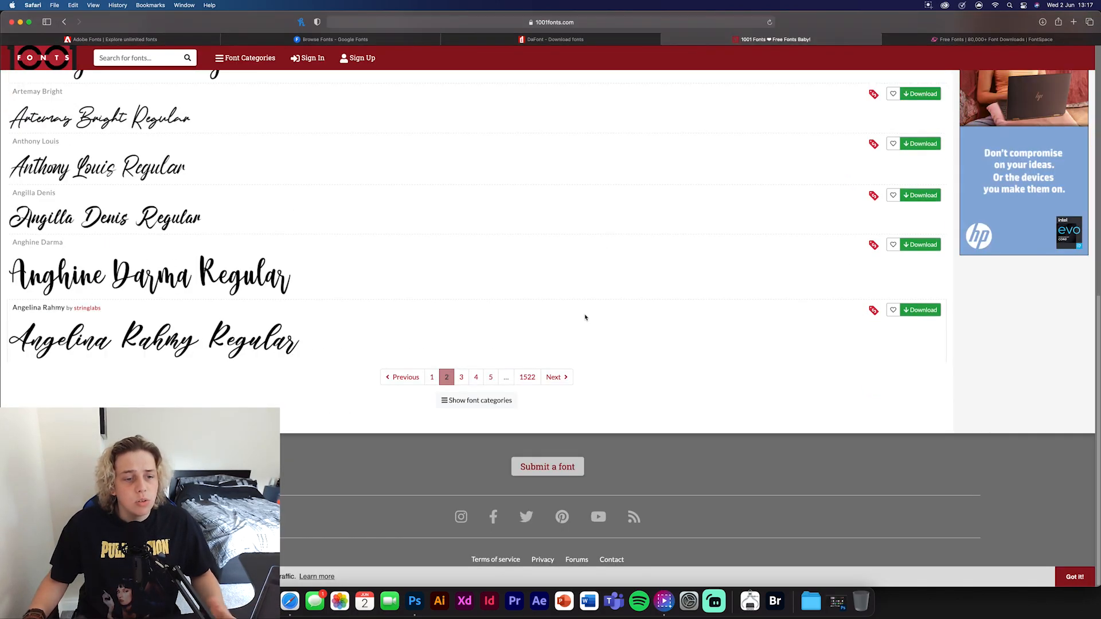
left_click(465, 368)
scroll(473, 368, "down", 5)
scroll(474, 369, "up", 2)
scroll(474, 369, "up", 4)
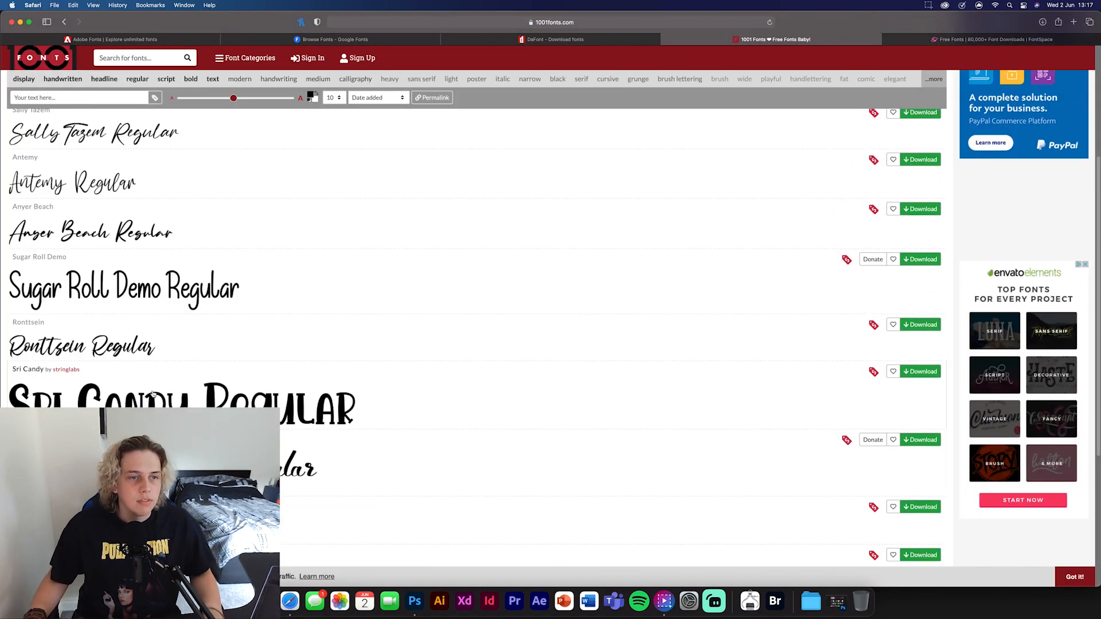
scroll(475, 369, "up", 4)
Step: Filter the font list by the modern, medium, high contrast and display tags
left_click(237, 207)
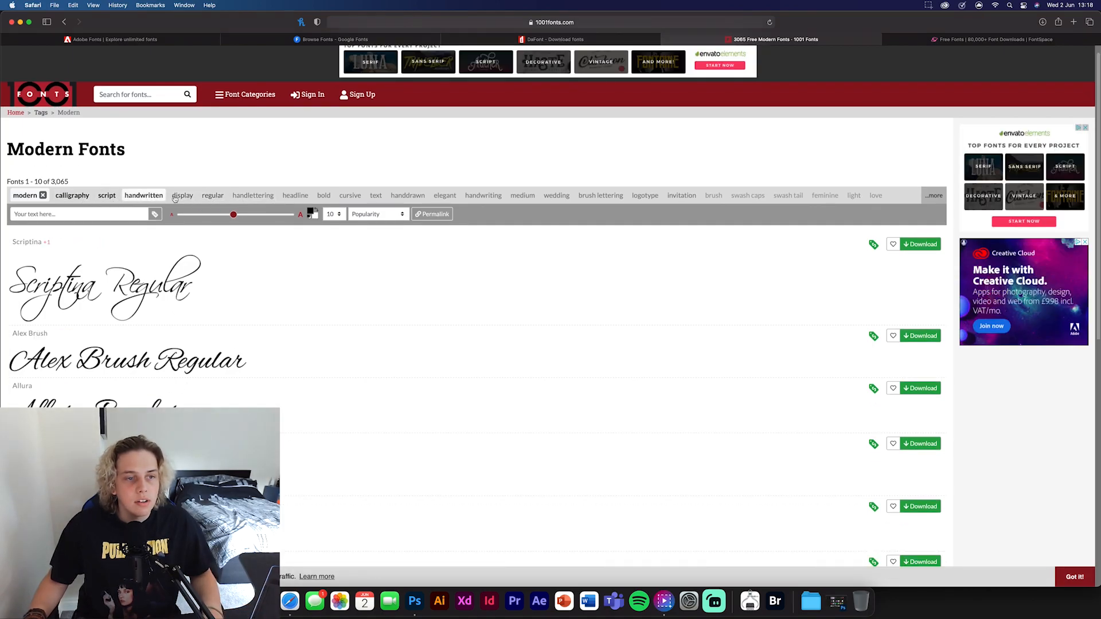
left_click(523, 195)
scroll(172, 258, "down", 3)
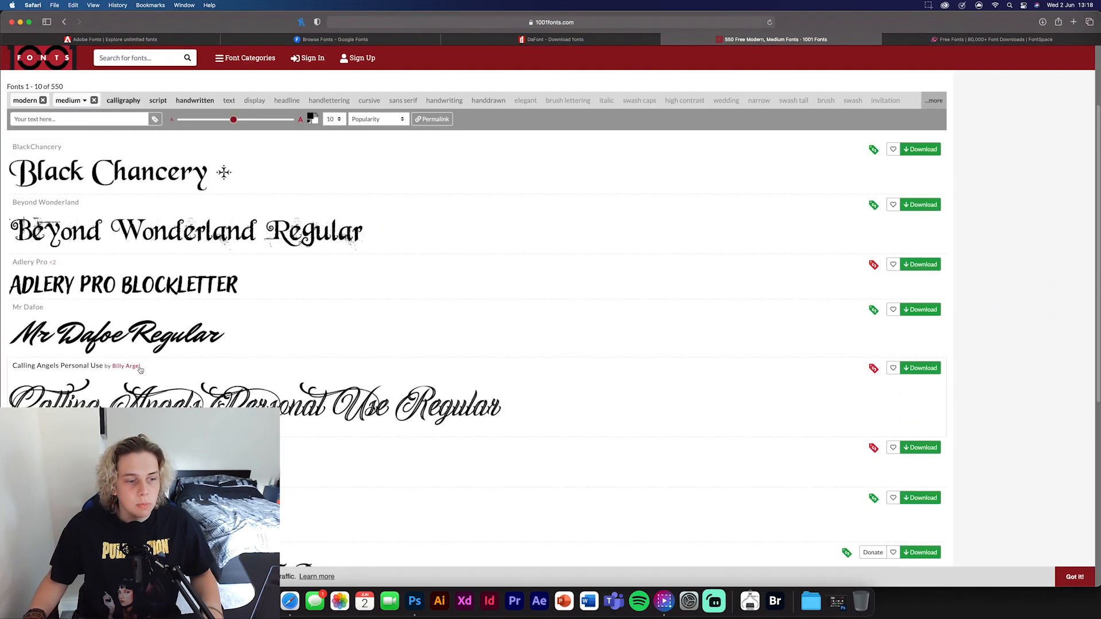
scroll(344, 301, "down", 2)
scroll(431, 258, "up", 5)
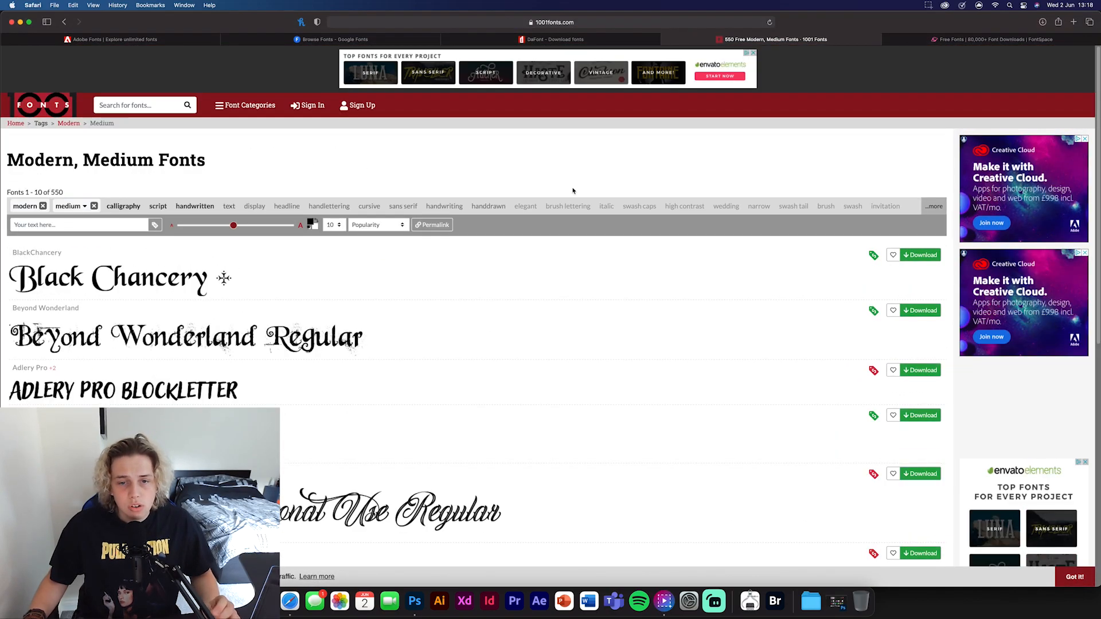
left_click(684, 206)
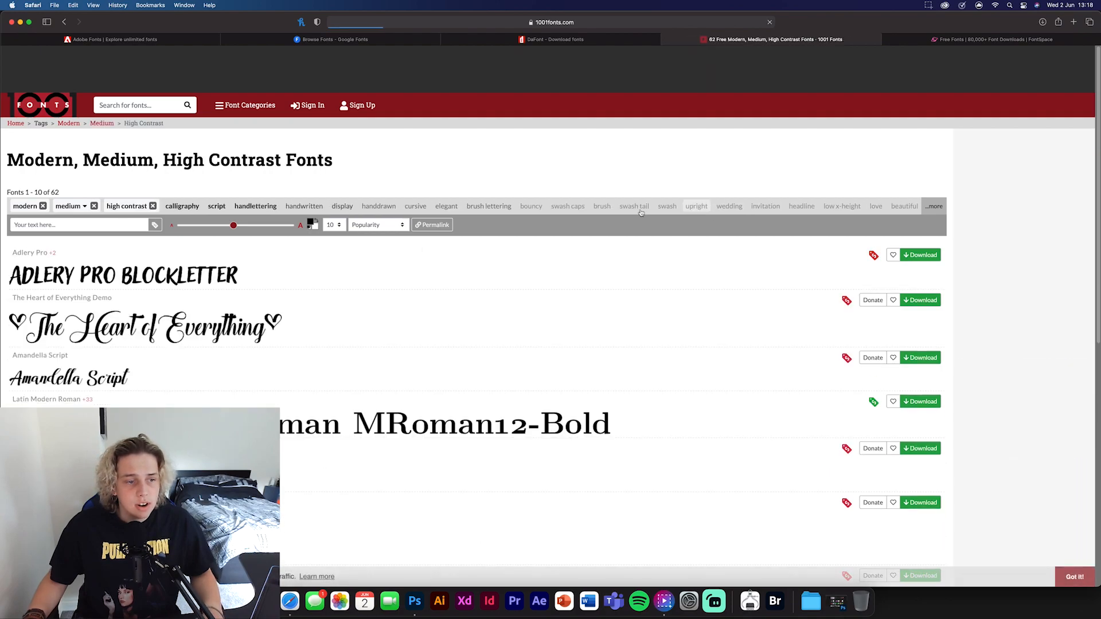
scroll(430, 258, "down", 1)
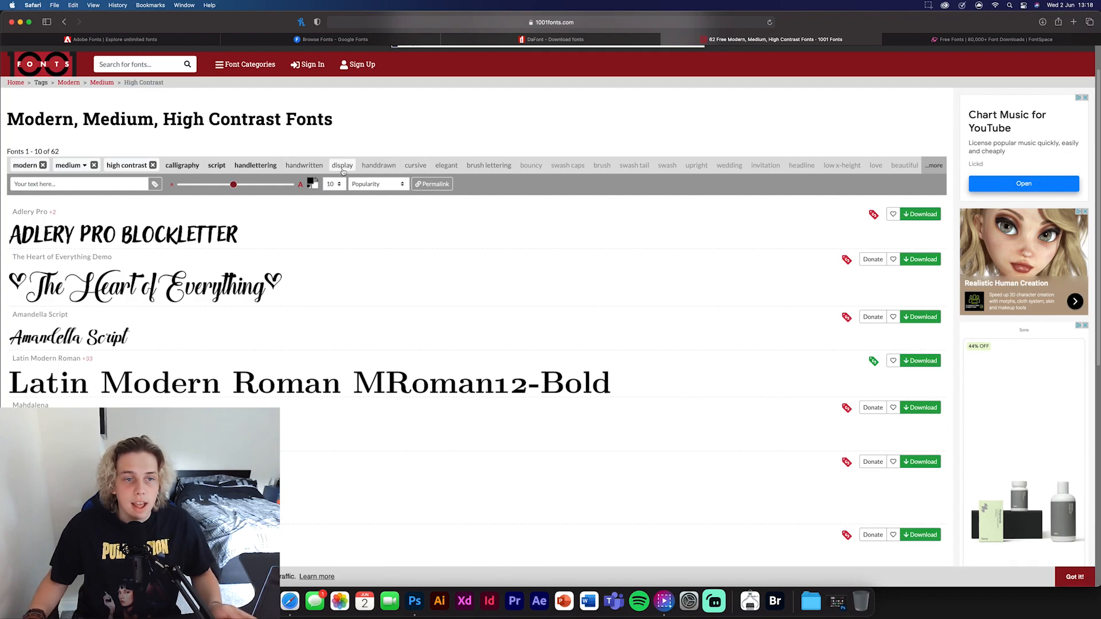
left_click(341, 165)
scroll(256, 392, "down", 10)
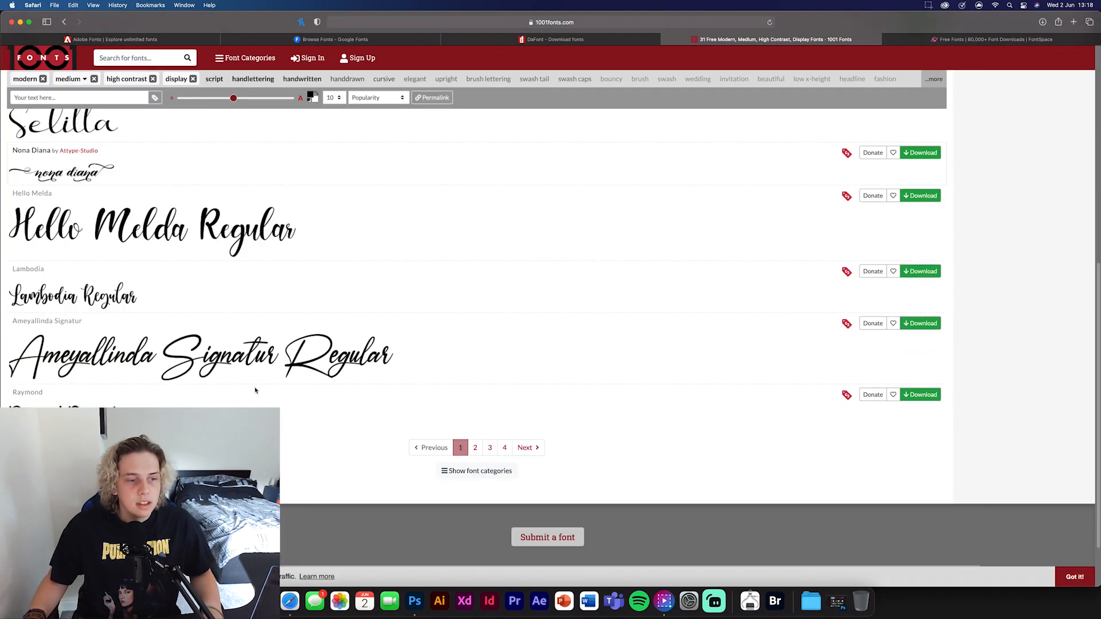
scroll(255, 391, "up", 10)
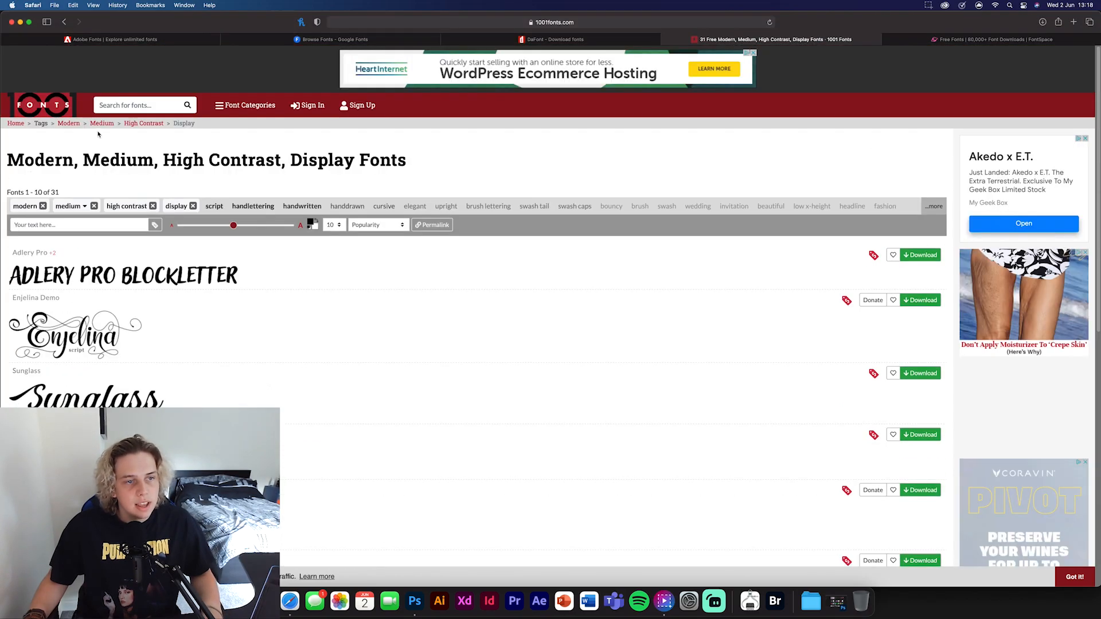
Step: From Font Categories view the Christmas fonts, then the Comic fonts category
left_click(245, 104)
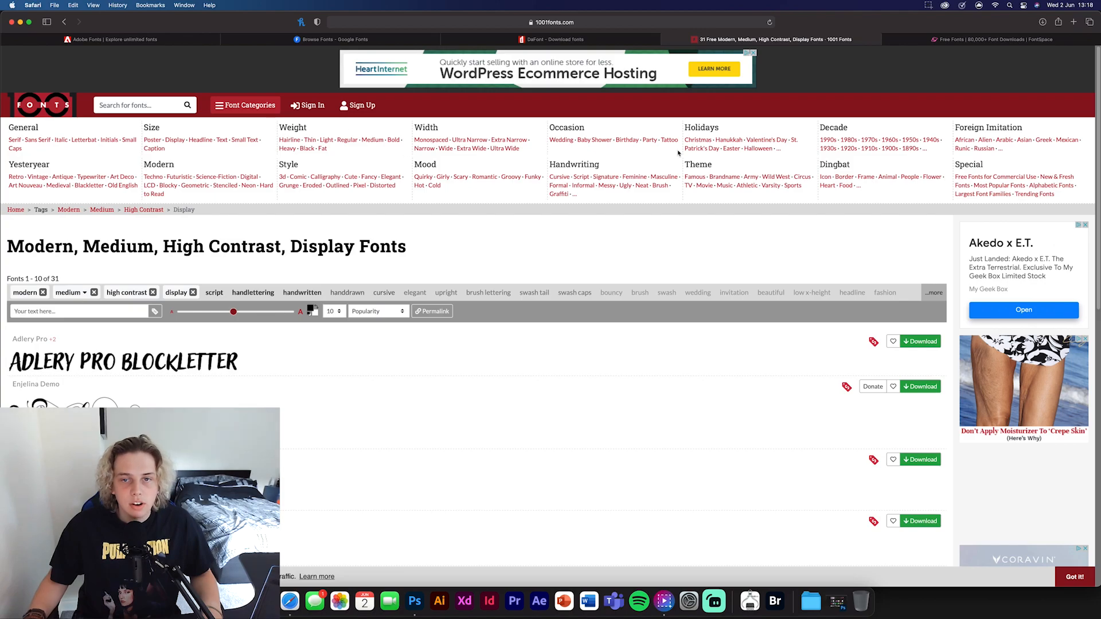
left_click(695, 141)
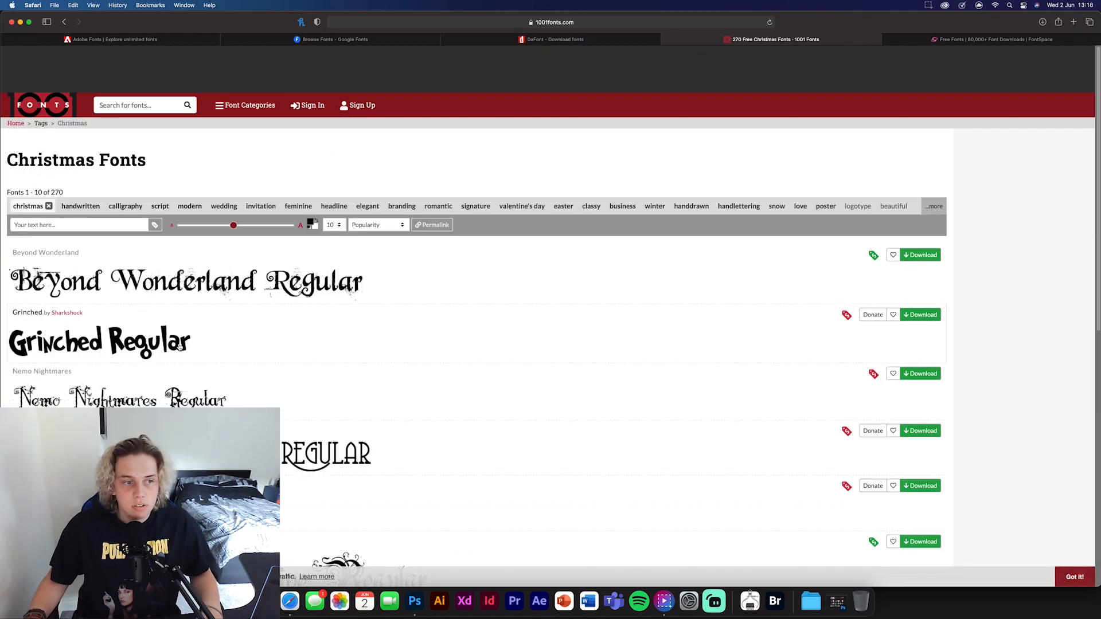
scroll(550, 344, "down", 2)
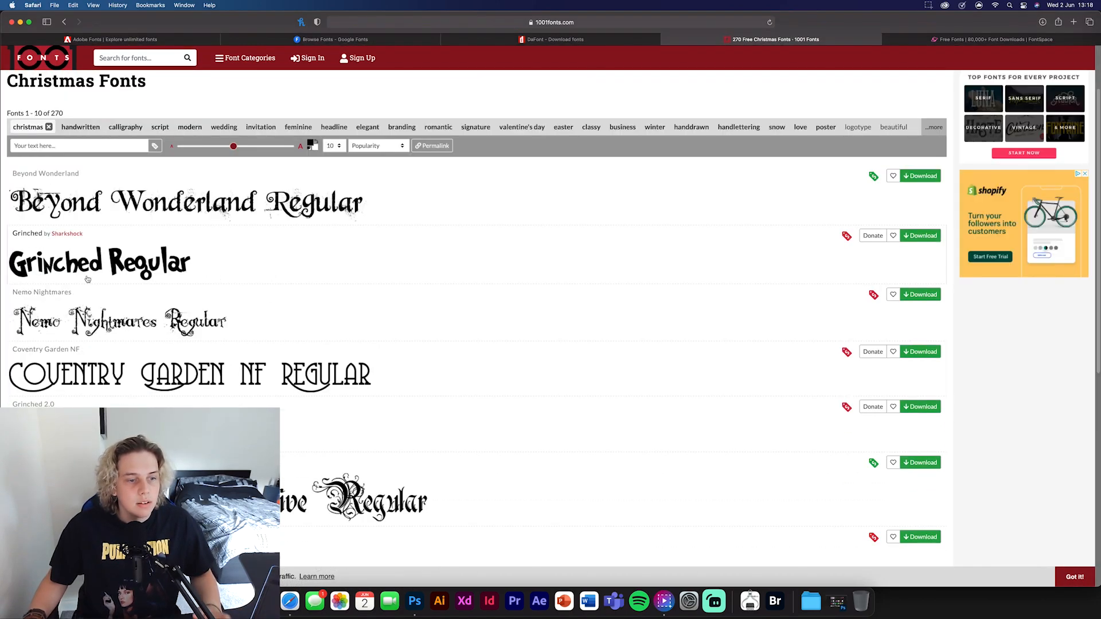
mouse_move(115, 351)
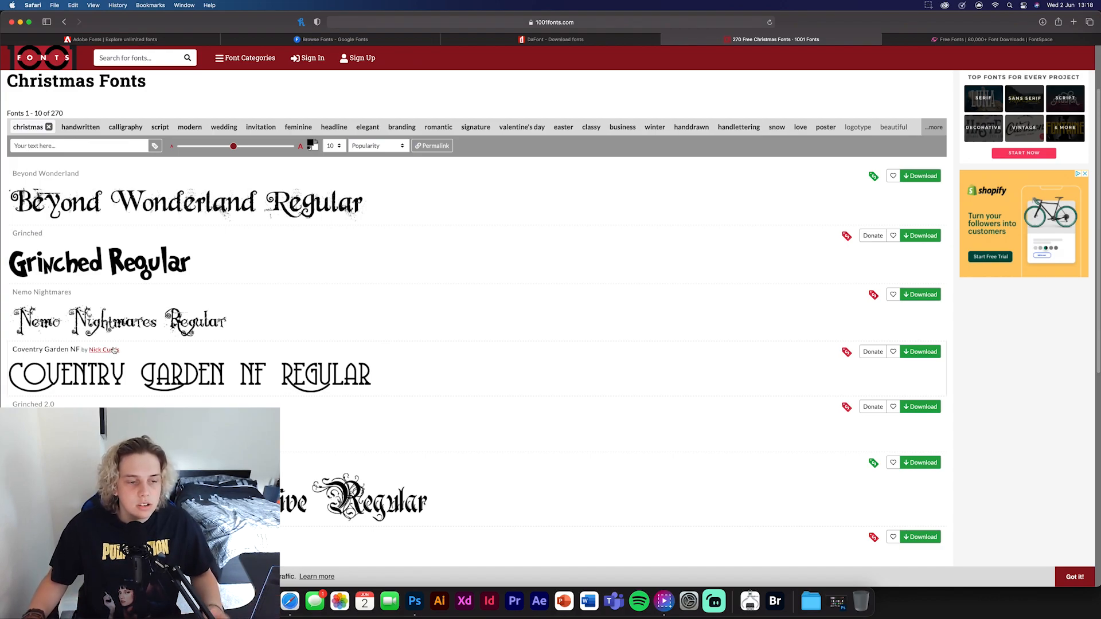
scroll(246, 226, "up", 5)
left_click(246, 105)
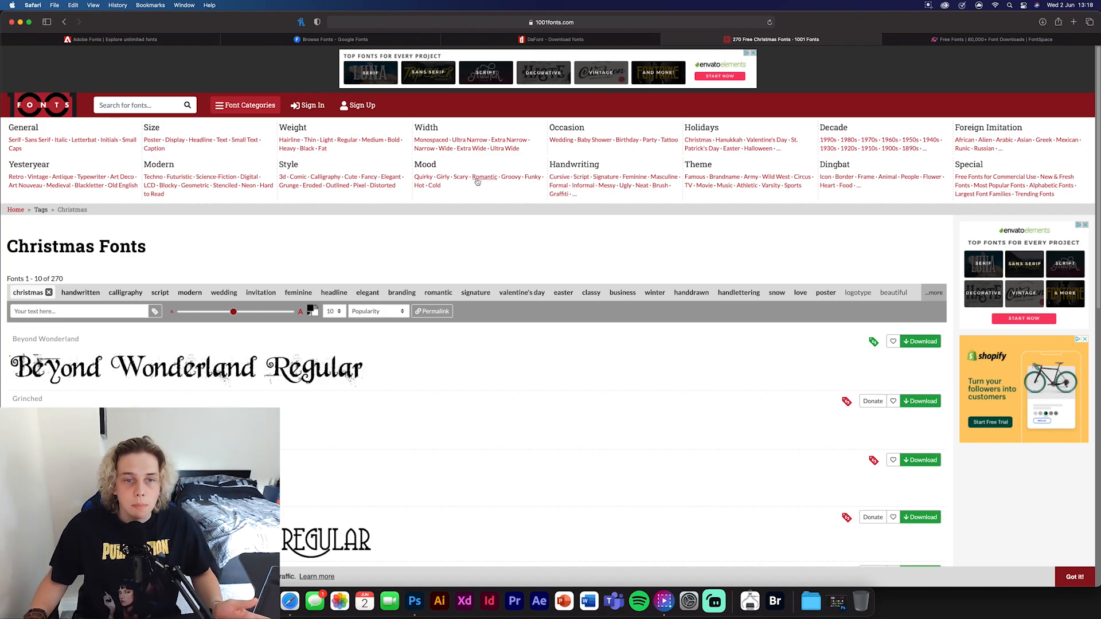
left_click(299, 176)
scroll(480, 346, "down", 5)
scroll(480, 346, "down", 1)
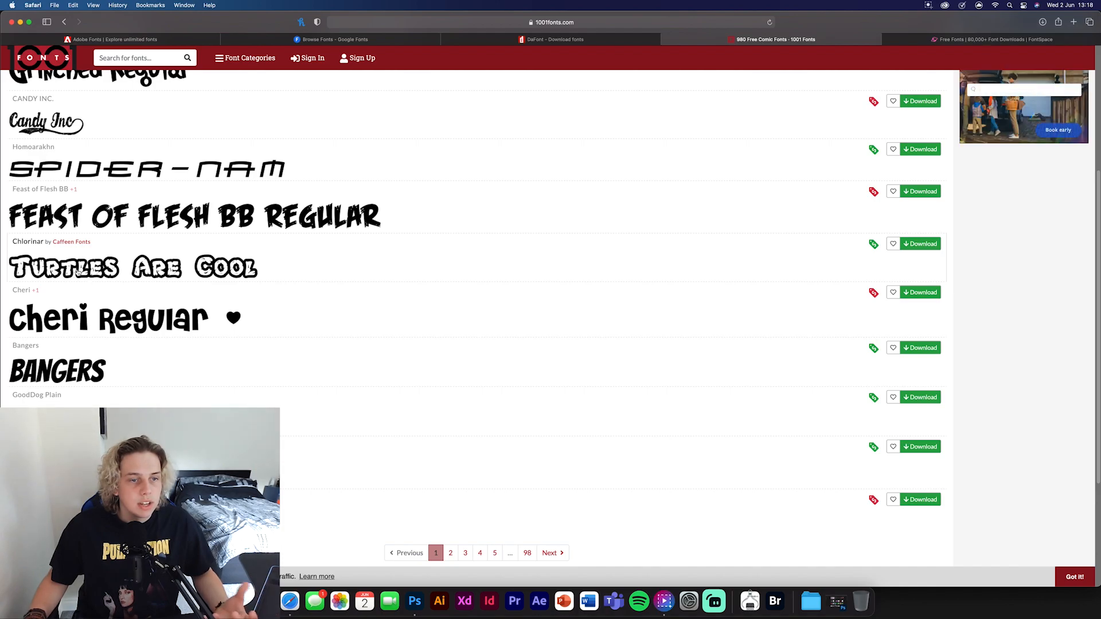
scroll(306, 286, "down", 2)
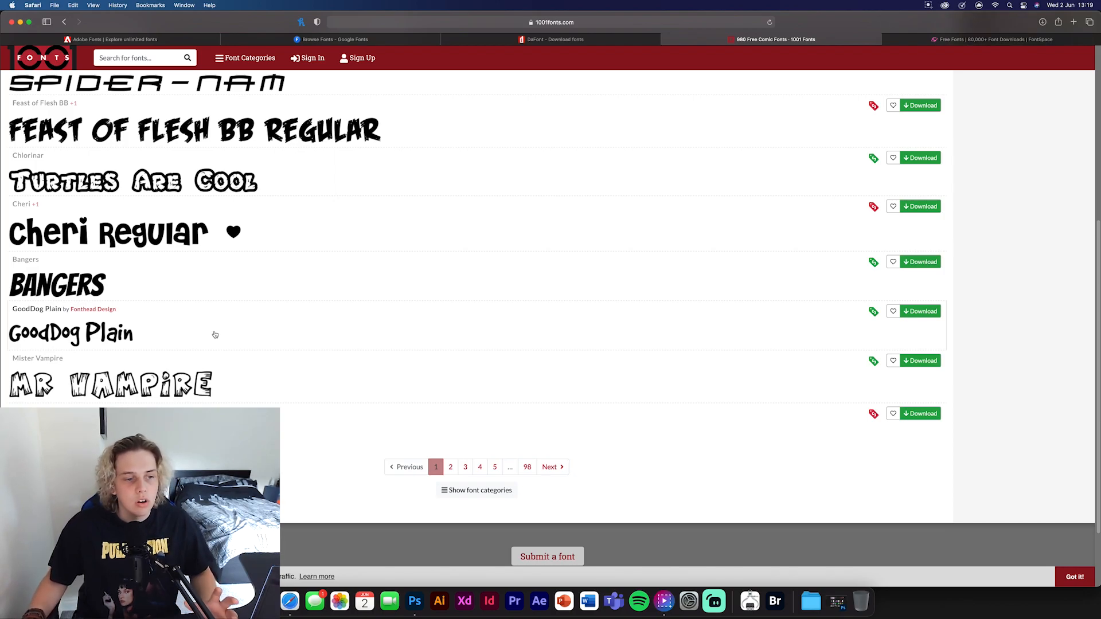
Step: Go to page 4 of the comic fonts and narrow them to the brush lettering tag
left_click(465, 467)
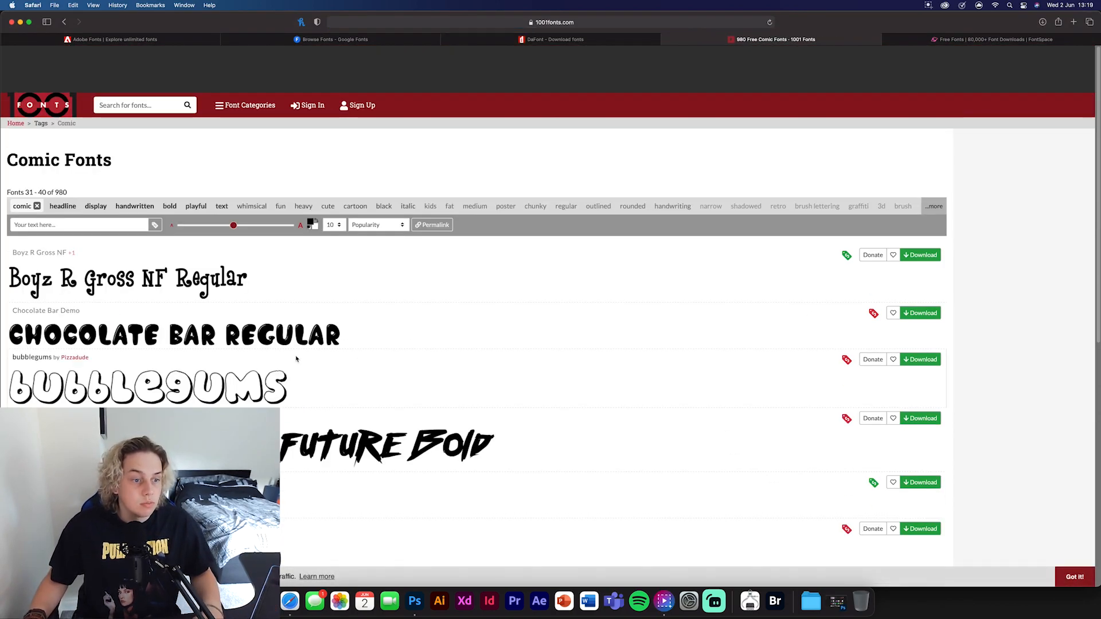
scroll(297, 358, "down", 3)
scroll(296, 359, "down", 8)
scroll(296, 359, "up", 6)
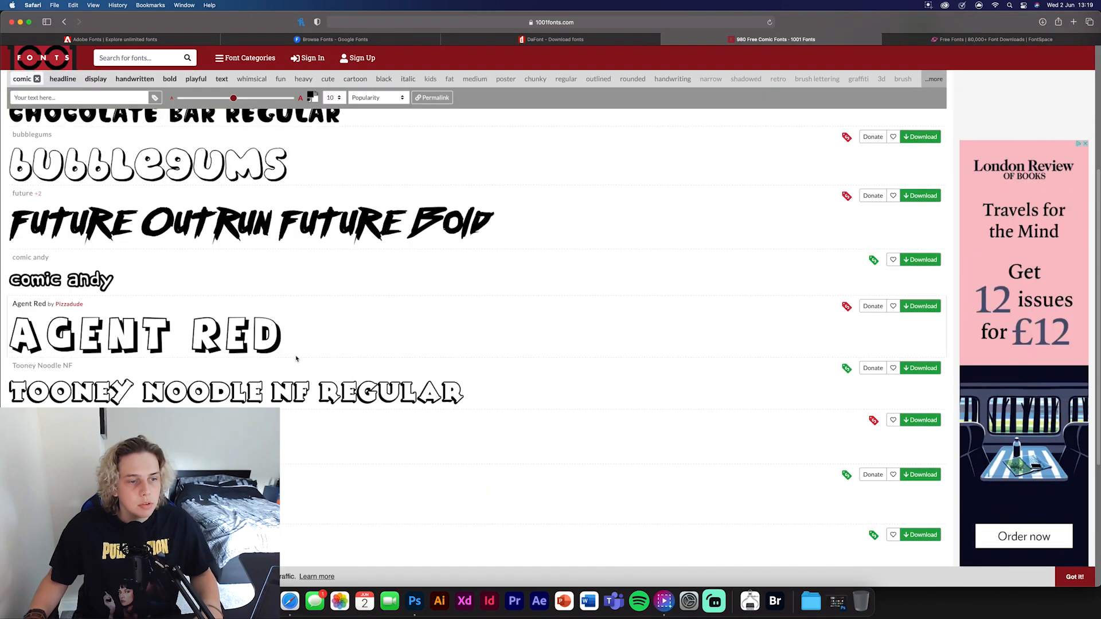
scroll(296, 358, "up", 5)
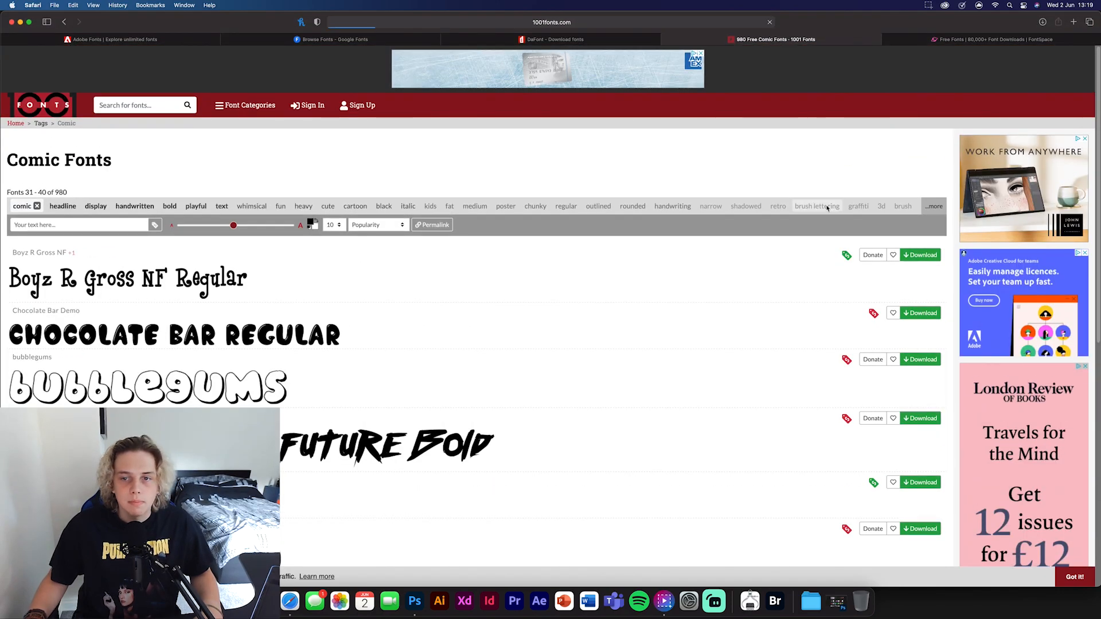
left_click(816, 207)
scroll(233, 308, "down", 5)
scroll(234, 308, "down", 2)
scroll(235, 308, "down", 5)
scroll(234, 308, "up", 8)
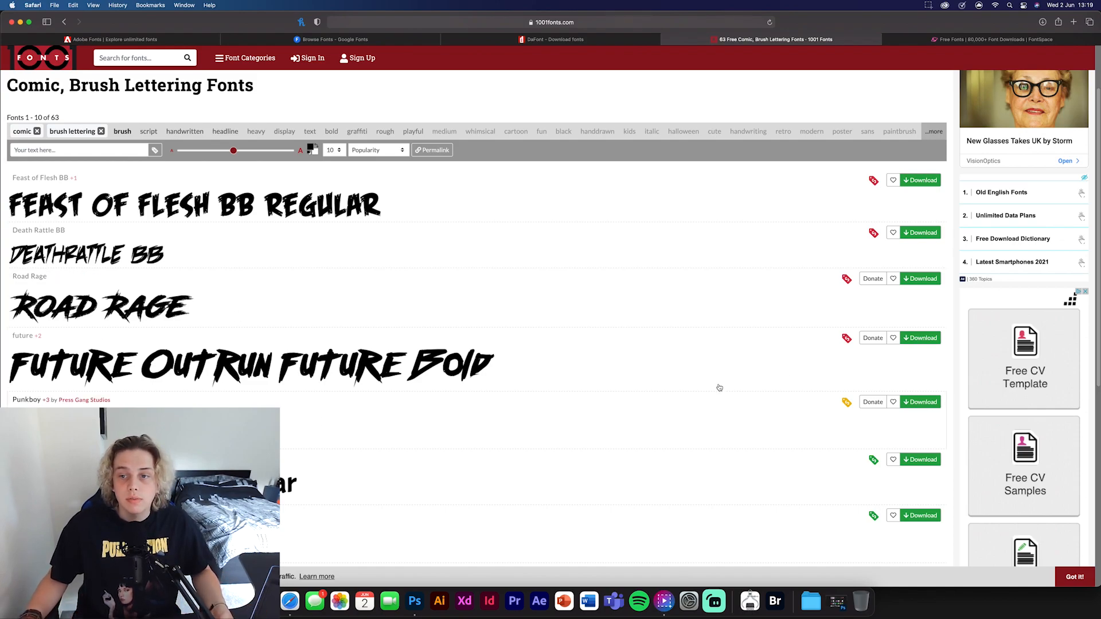
scroll(550, 336, "up", 5)
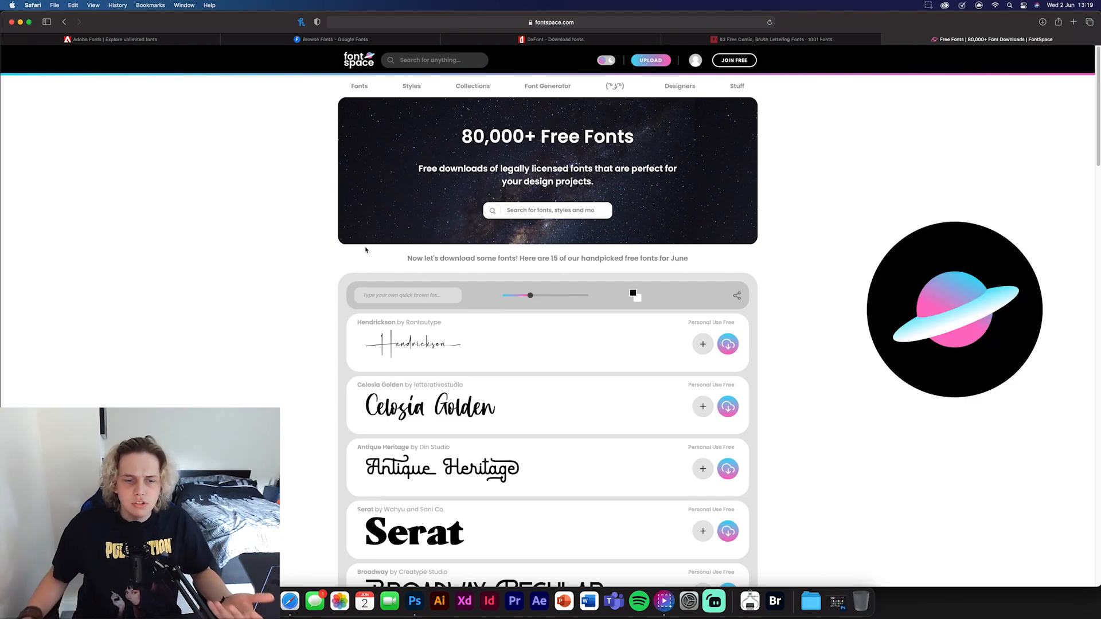
scroll(516, 361, "down", 5)
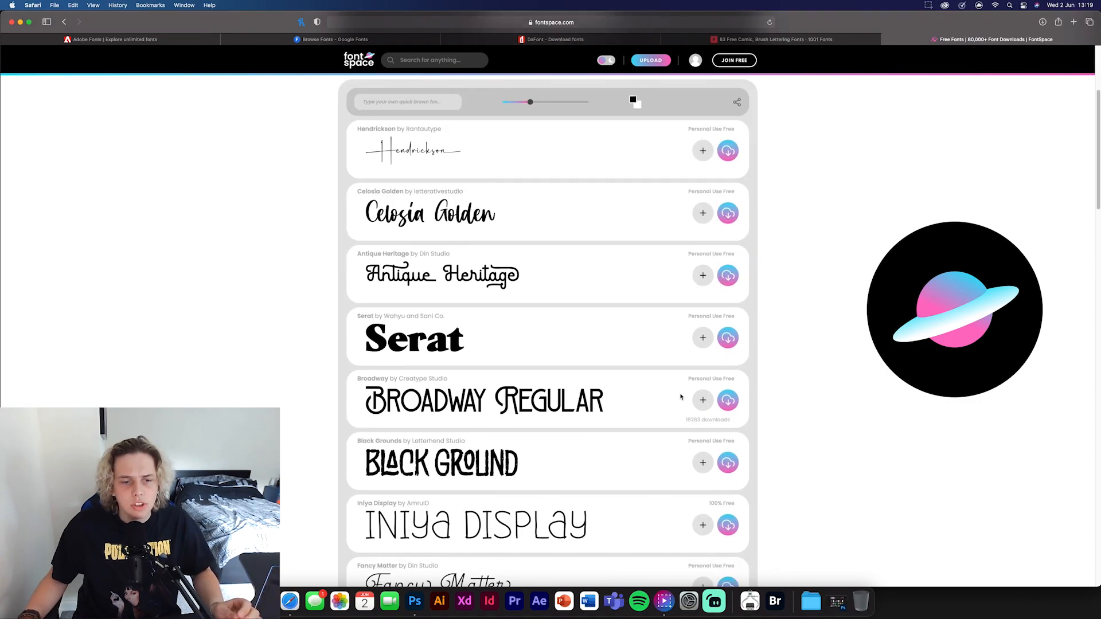
scroll(593, 377, "down", 3)
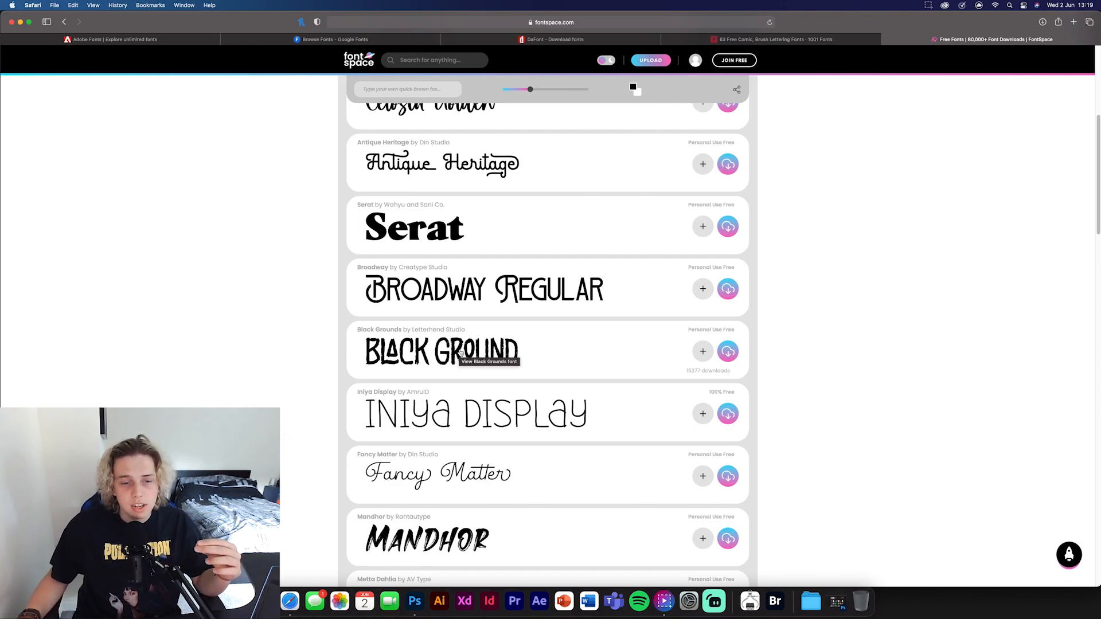
scroll(455, 360, "down", 2)
scroll(455, 360, "down", 2)
scroll(454, 360, "down", 2)
scroll(454, 359, "down", 2)
scroll(454, 360, "down", 2)
scroll(406, 370, "up", 5)
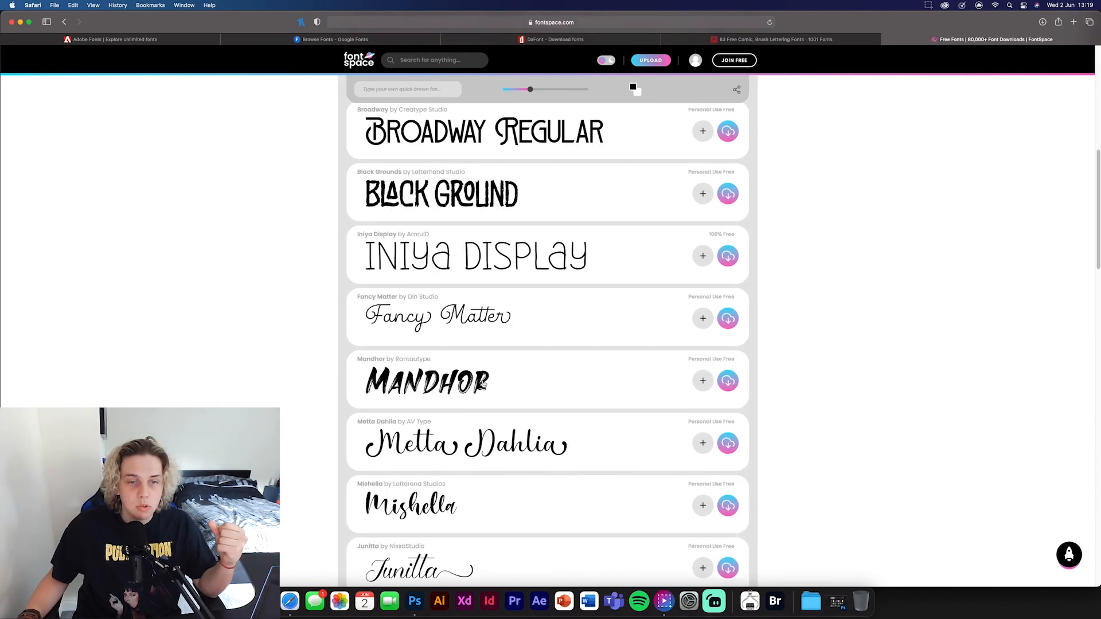
scroll(448, 379, "up", 8)
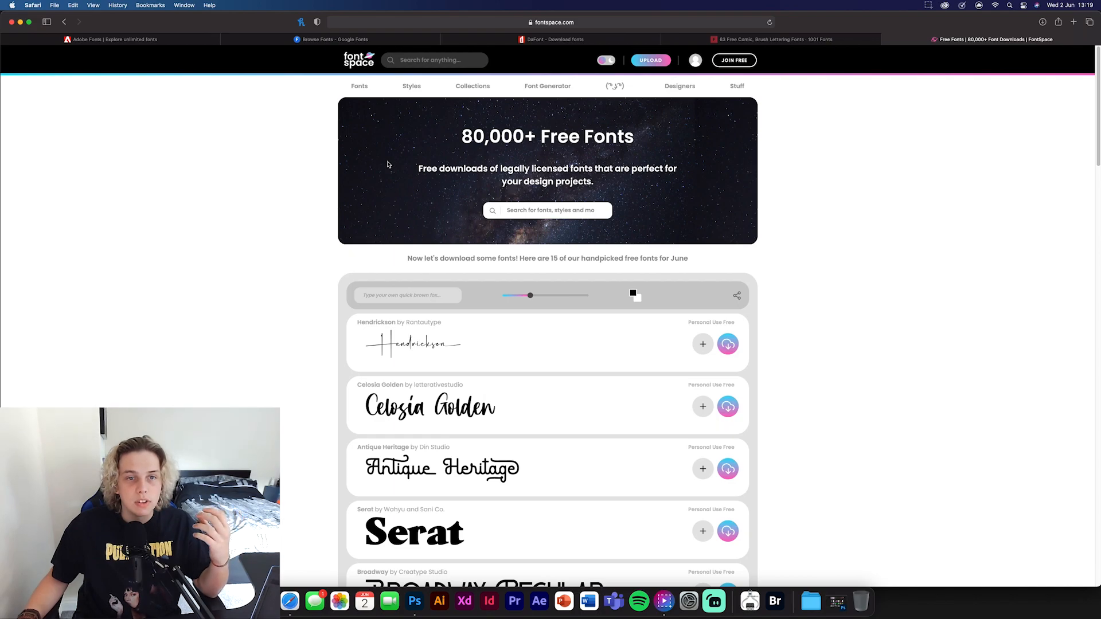
Step: Open FontSpace's New Fonts listing from the top navigation
left_click(360, 86)
scroll(529, 254, "down", 5)
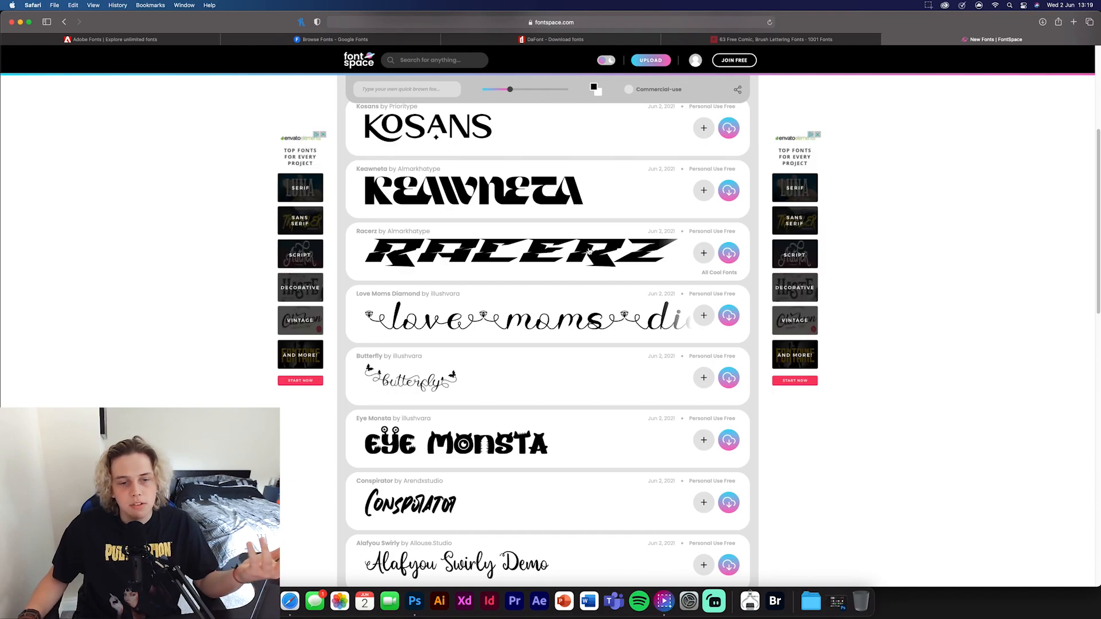
scroll(589, 252, "down", 5)
scroll(589, 252, "down", 3)
scroll(589, 252, "down", 3)
scroll(588, 252, "down", 5)
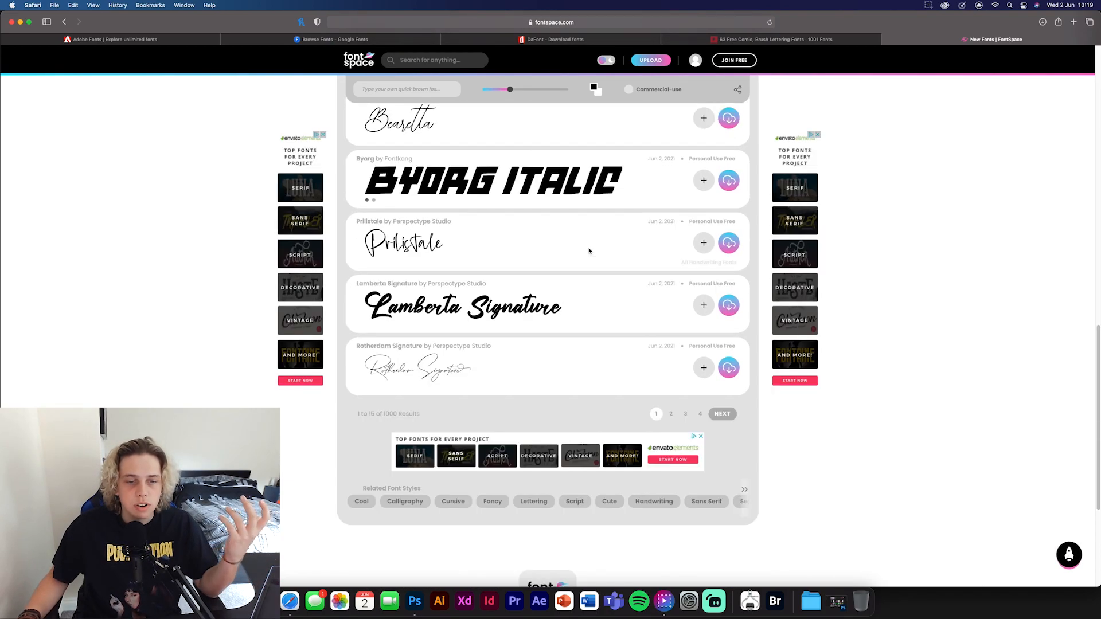
scroll(589, 252, "up", 15)
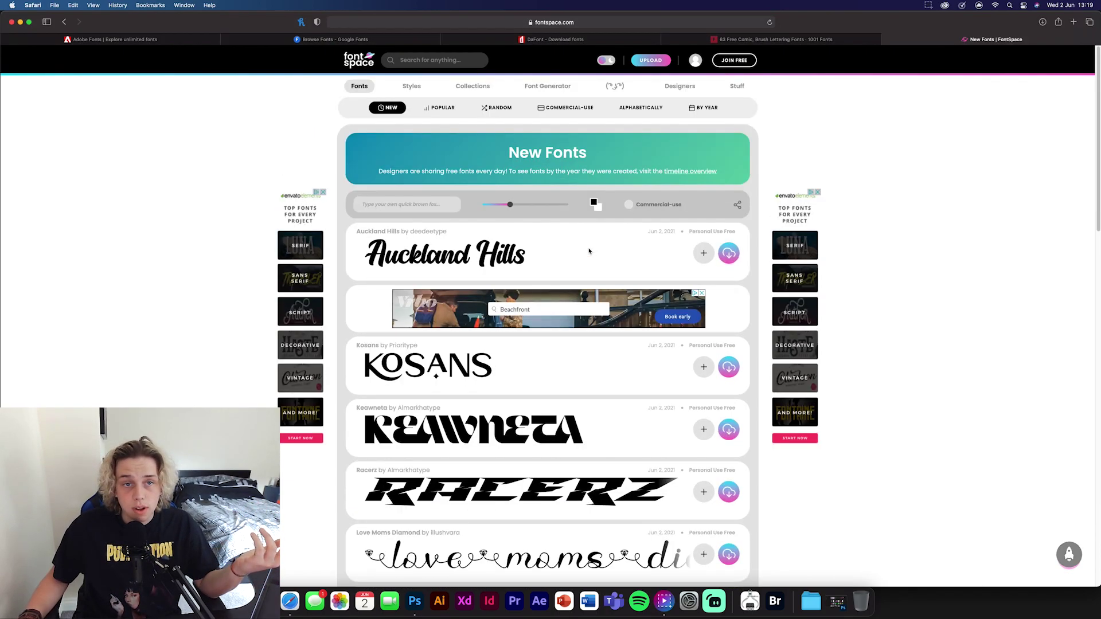
Step: Browse the Styles overview and view the 1970s style fonts
left_click(413, 86)
scroll(583, 369, "down", 1)
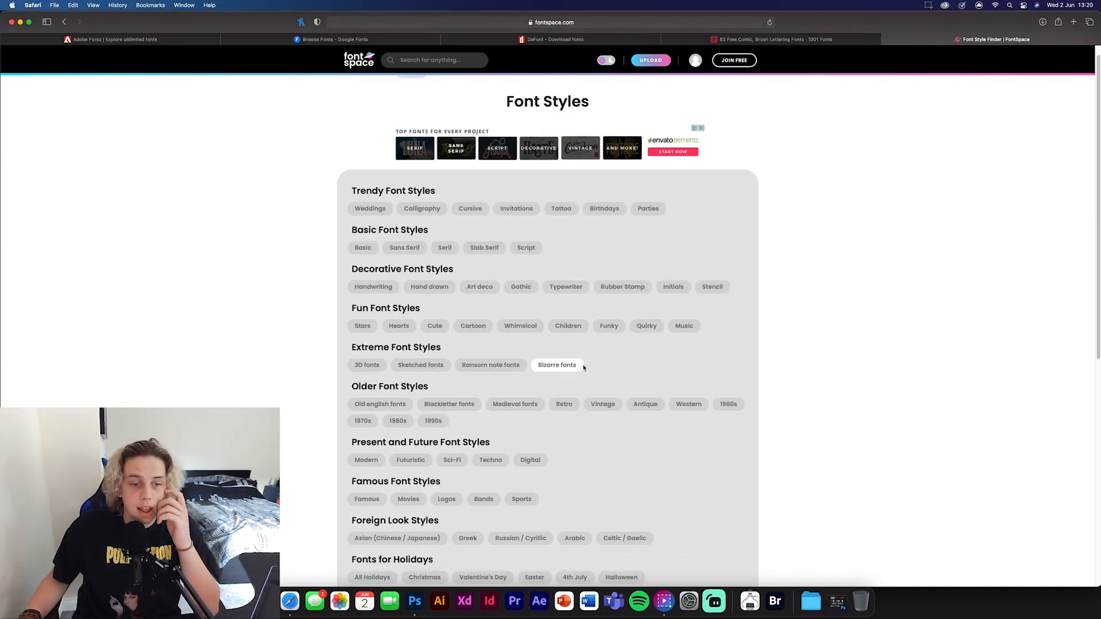
scroll(583, 366, "down", 3)
left_click(363, 337)
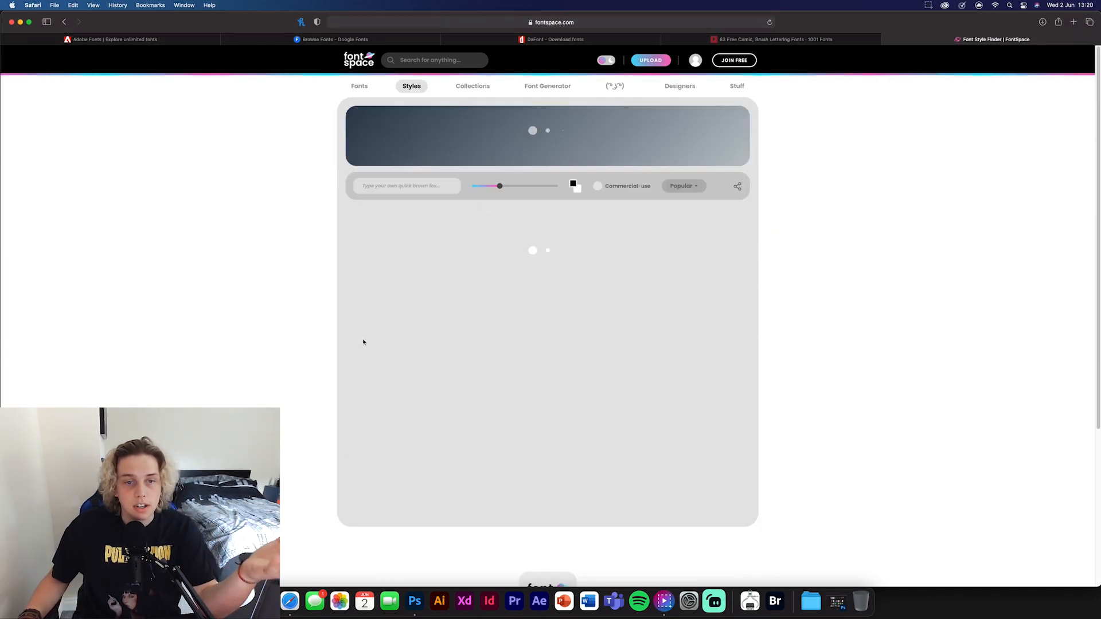
scroll(653, 348, "down", 2)
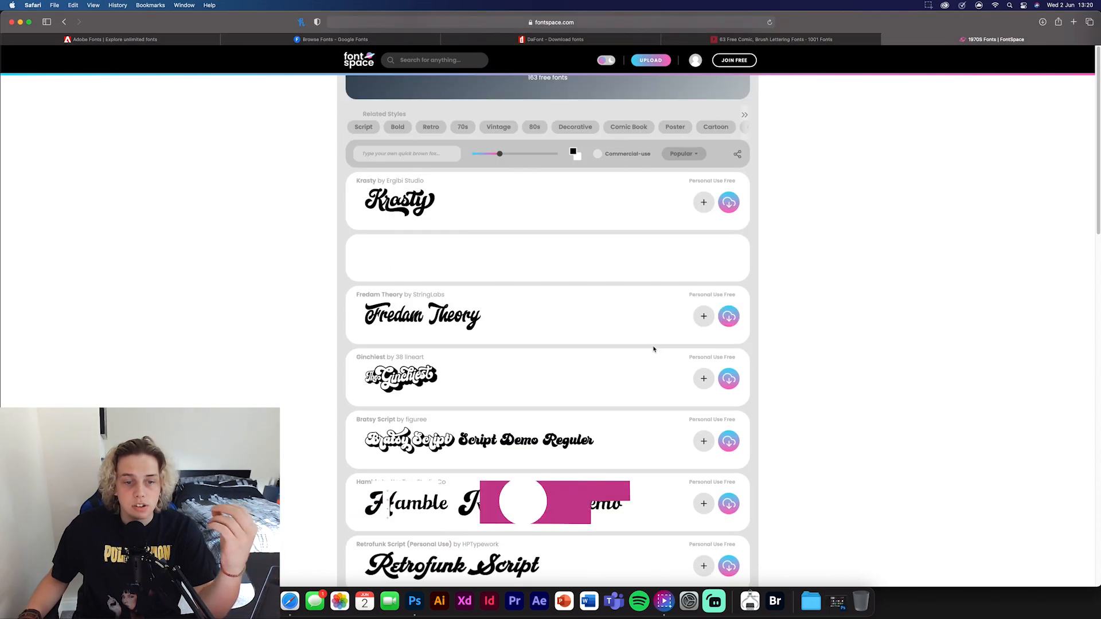
scroll(654, 348, "down", 5)
scroll(602, 344, "down", 5)
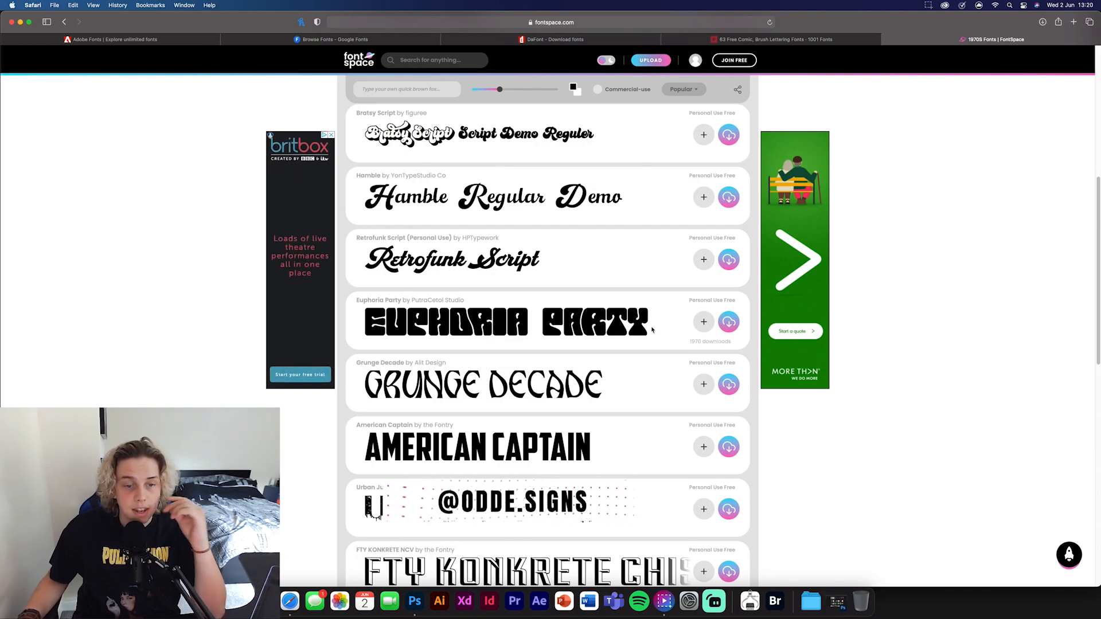
scroll(652, 329, "down", 3)
scroll(652, 329, "down", 1)
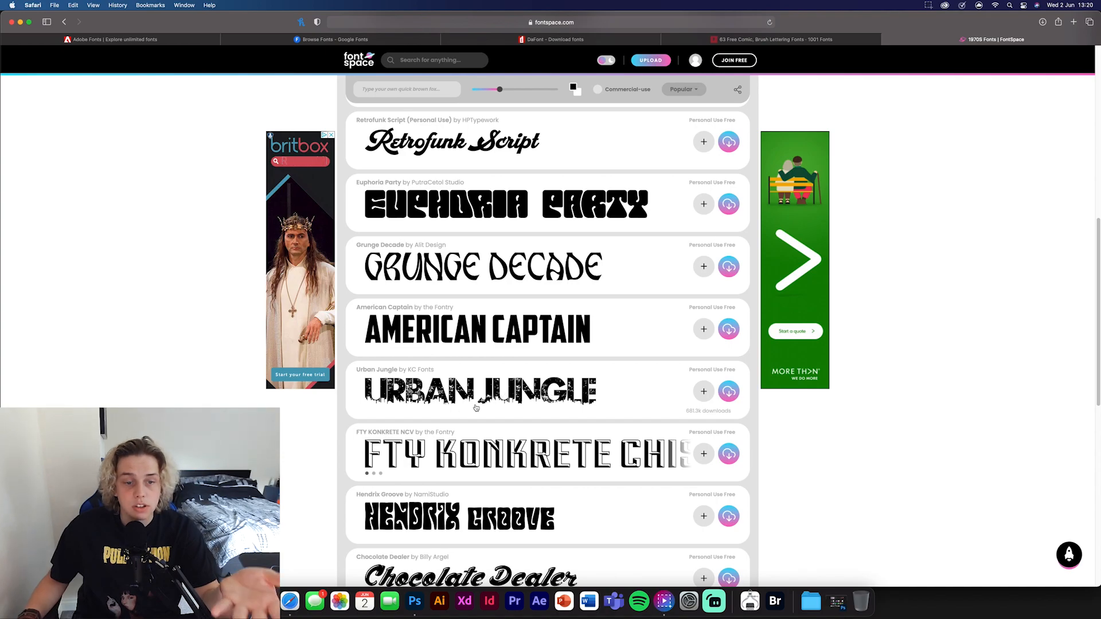
scroll(426, 405, "down", 5)
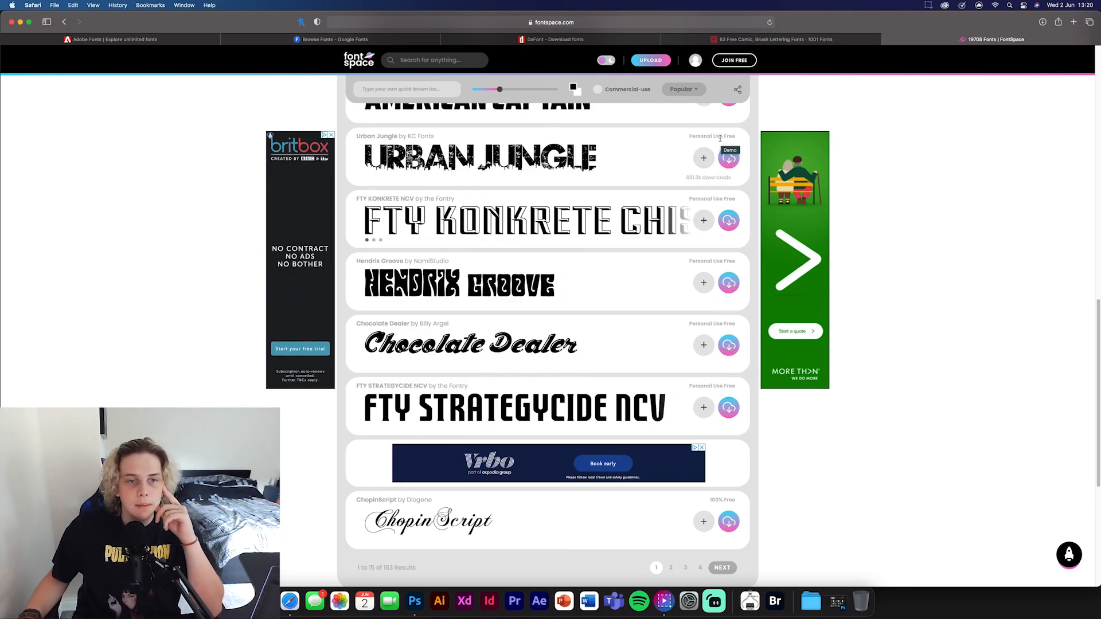
scroll(550, 258, "up", 5)
scroll(550, 258, "up", 5)
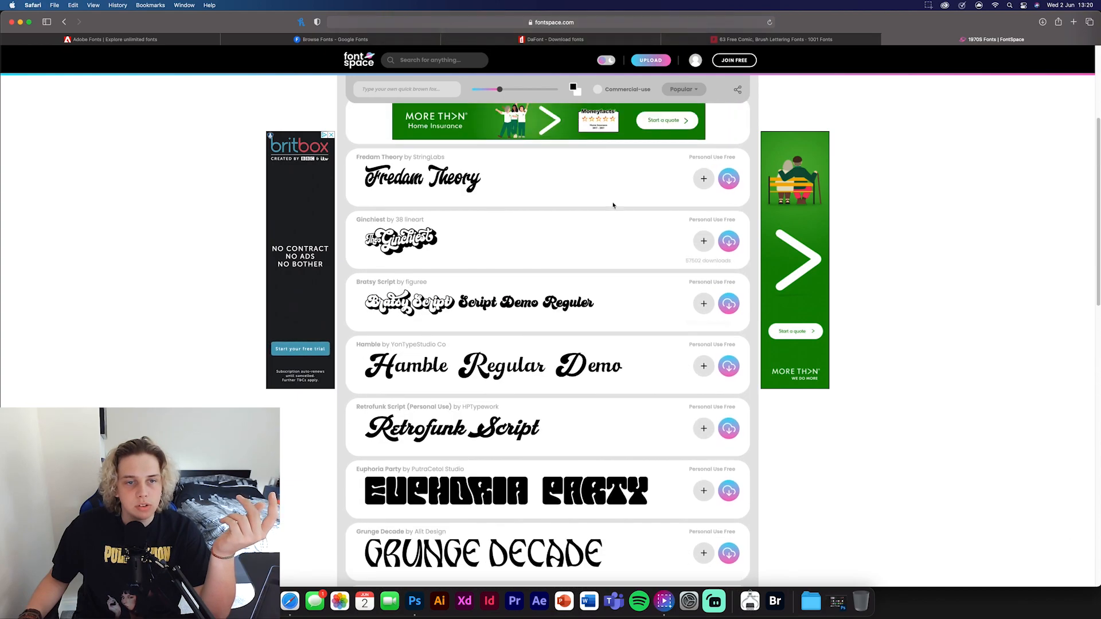
scroll(482, 172, "up", 5)
scroll(440, 137, "up", 3)
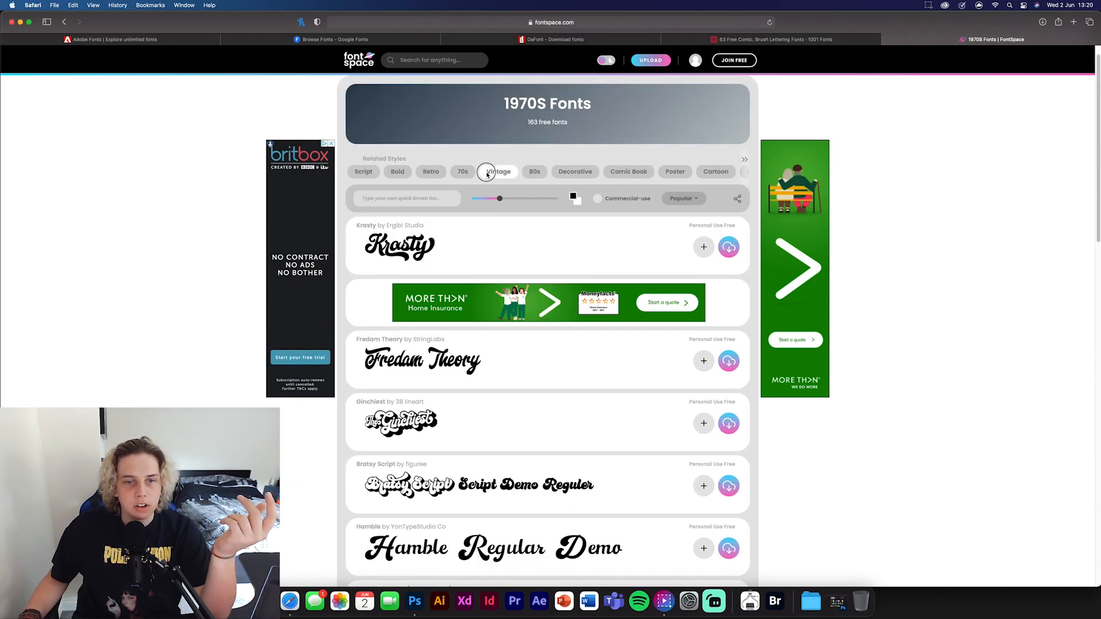
Step: Switch to the 80s style listing and return to the top of the page
left_click(534, 171)
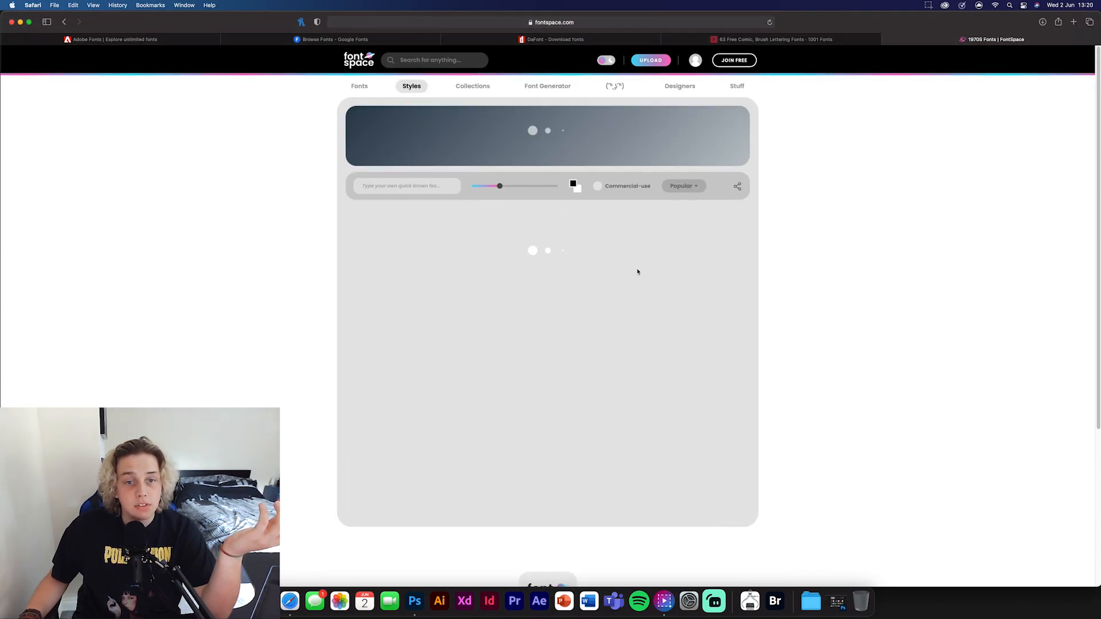
scroll(551, 258, "down", 5)
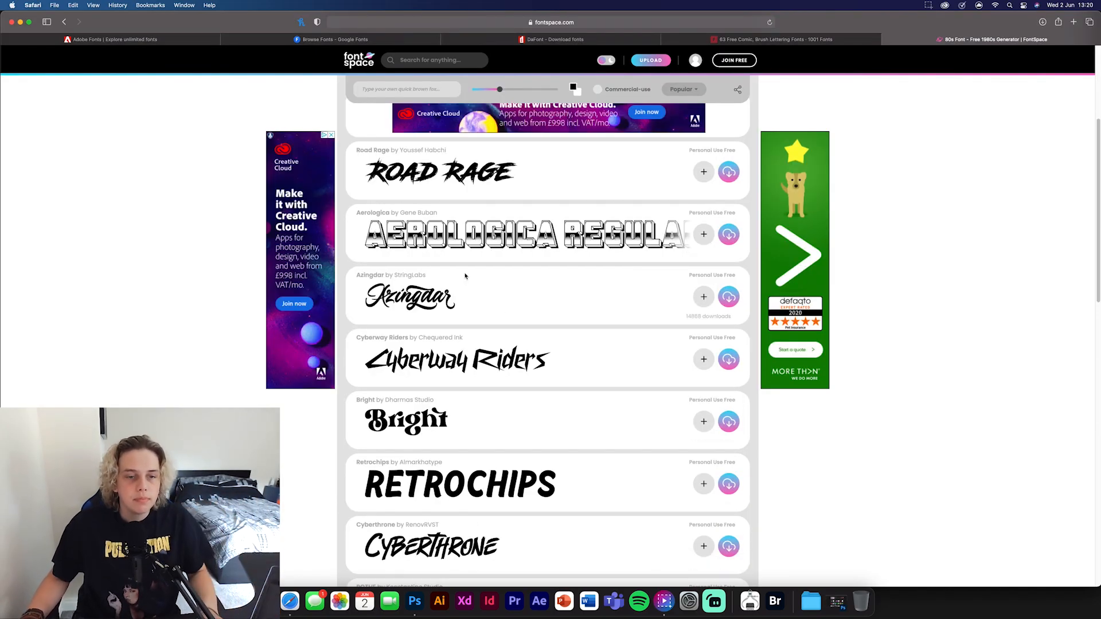
scroll(439, 255, "down", 1)
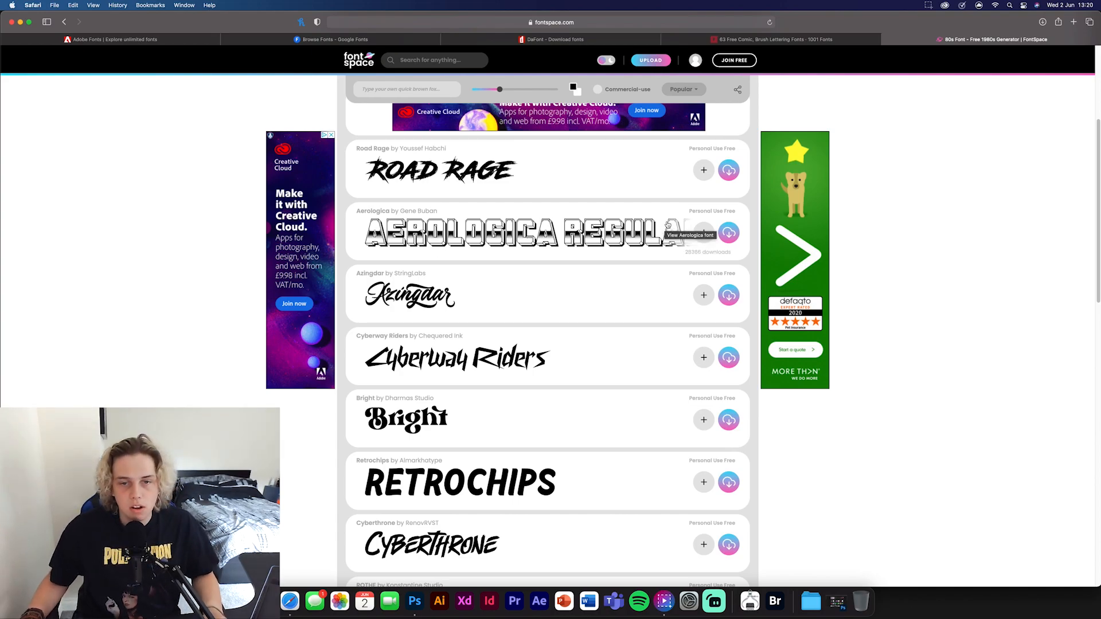
scroll(502, 255, "down", 3)
scroll(501, 254, "down", 3)
scroll(502, 255, "down", 3)
scroll(502, 255, "down", 3)
scroll(495, 255, "down", 1)
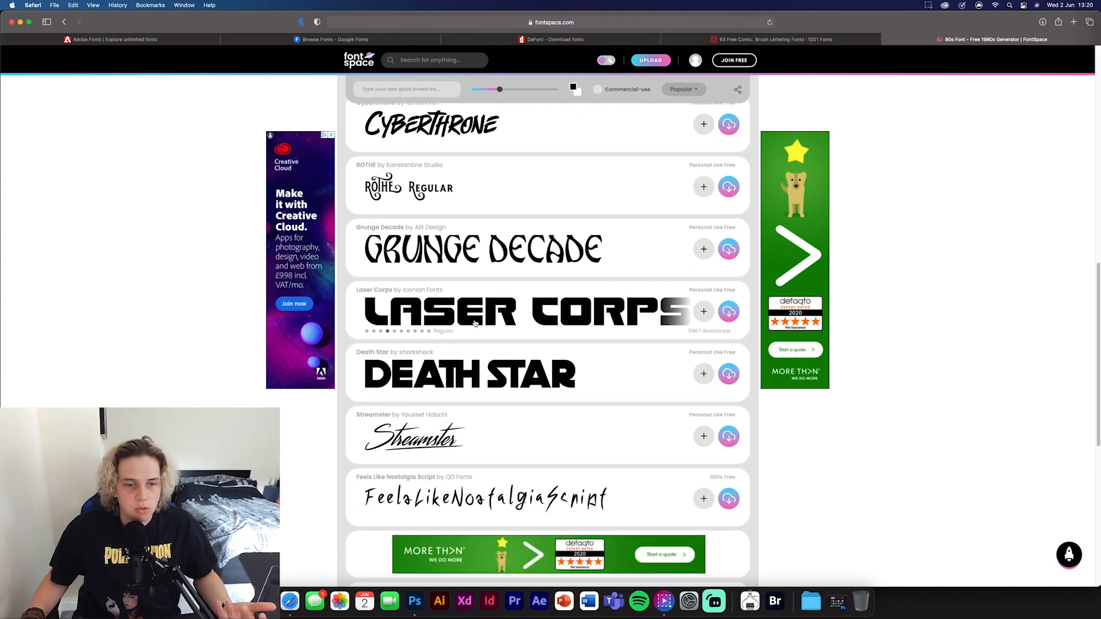
scroll(475, 323, "down", 1)
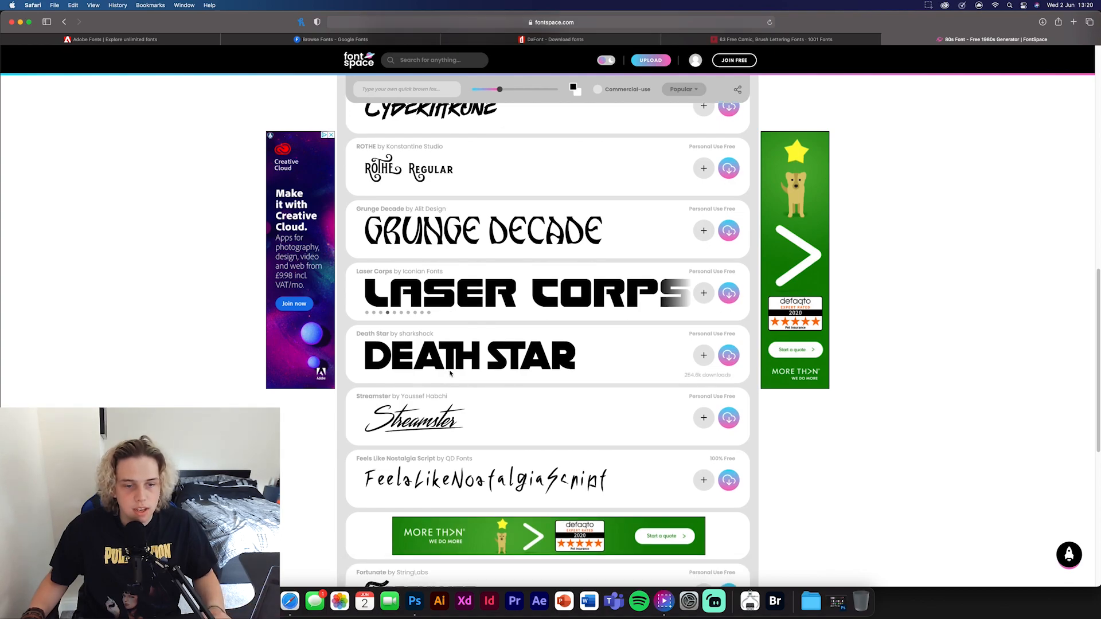
key("super+Up")
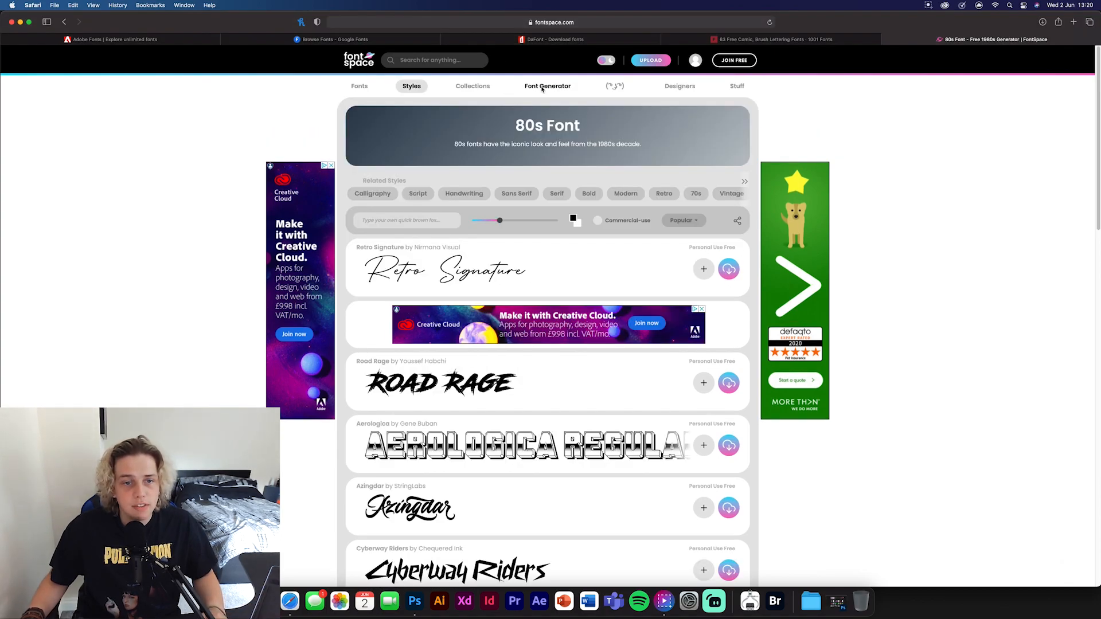
Step: Visit the Font Generator page, then the Designers community page
left_click(542, 88)
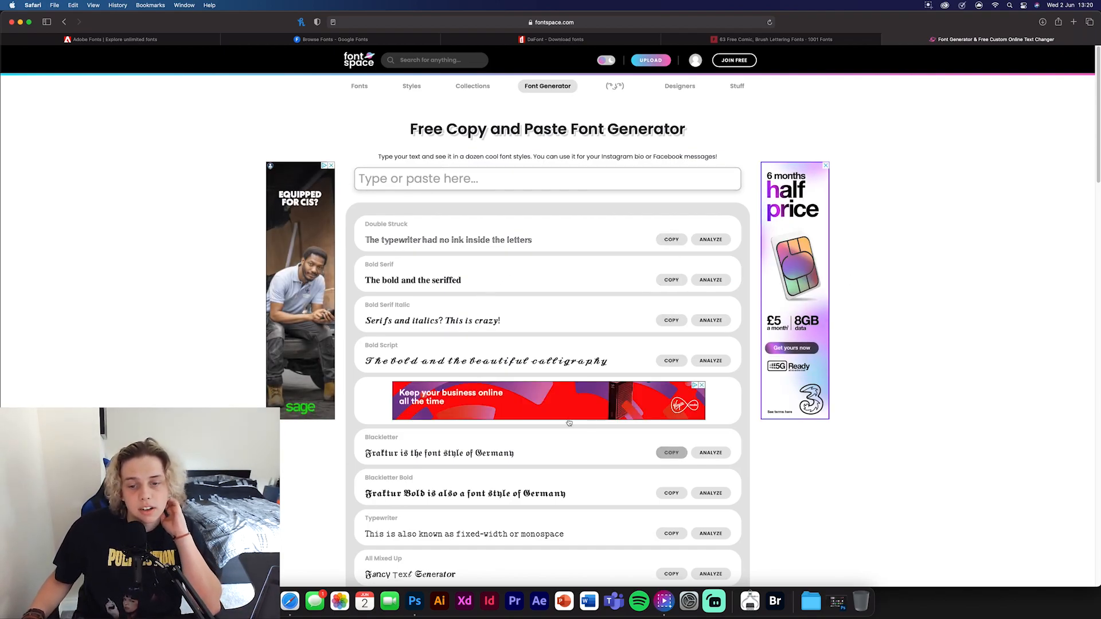
left_click(680, 85)
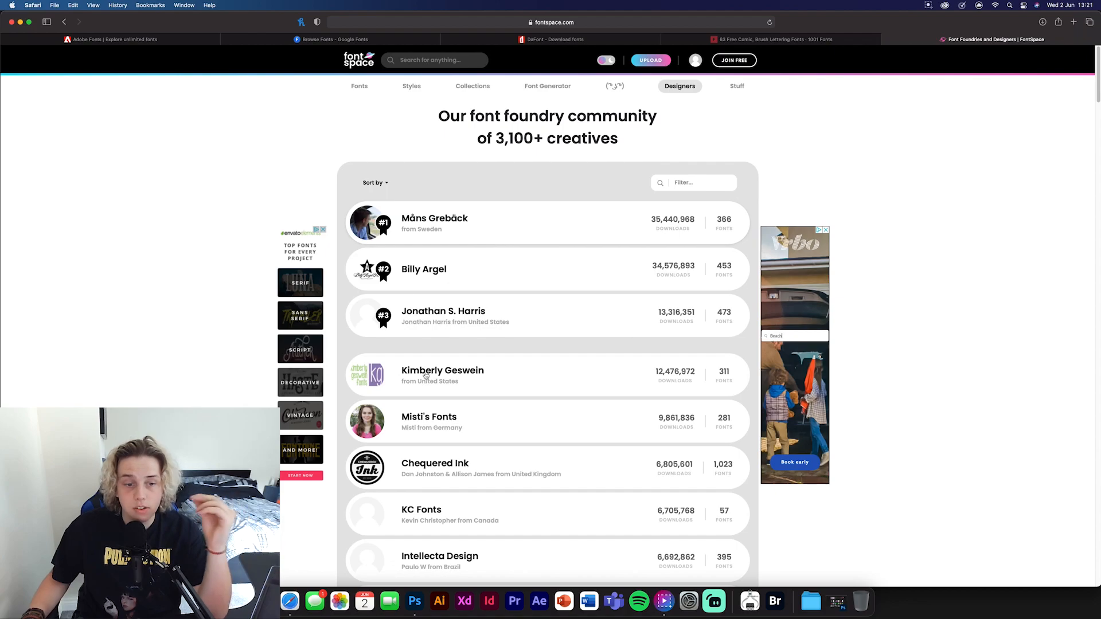
scroll(415, 420, "down", 5)
scroll(415, 420, "down", 3)
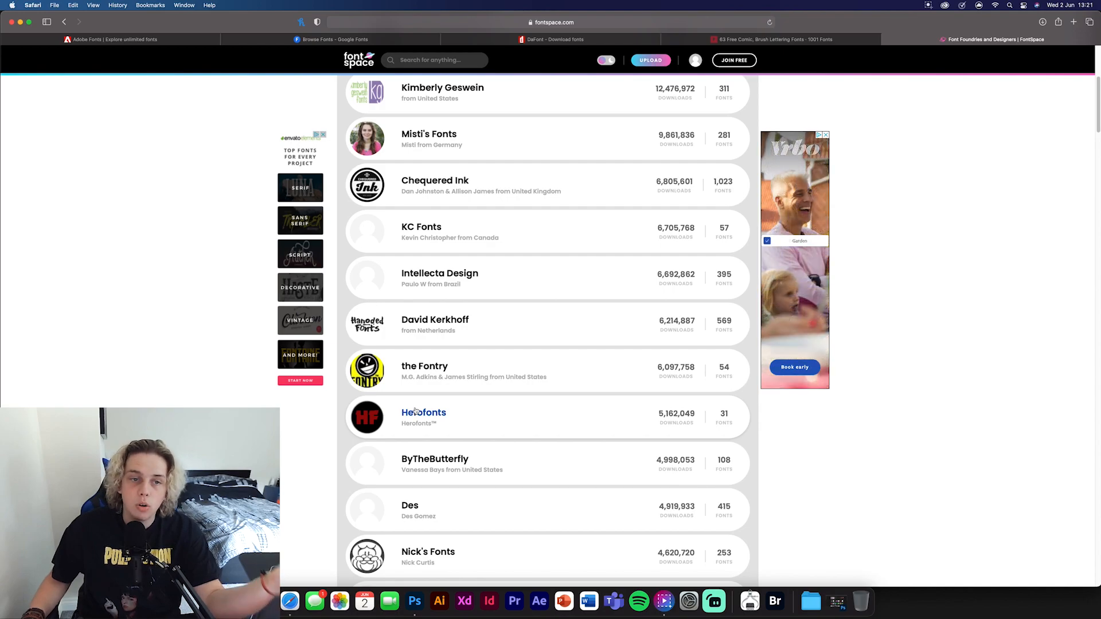
scroll(416, 412, "up", 10)
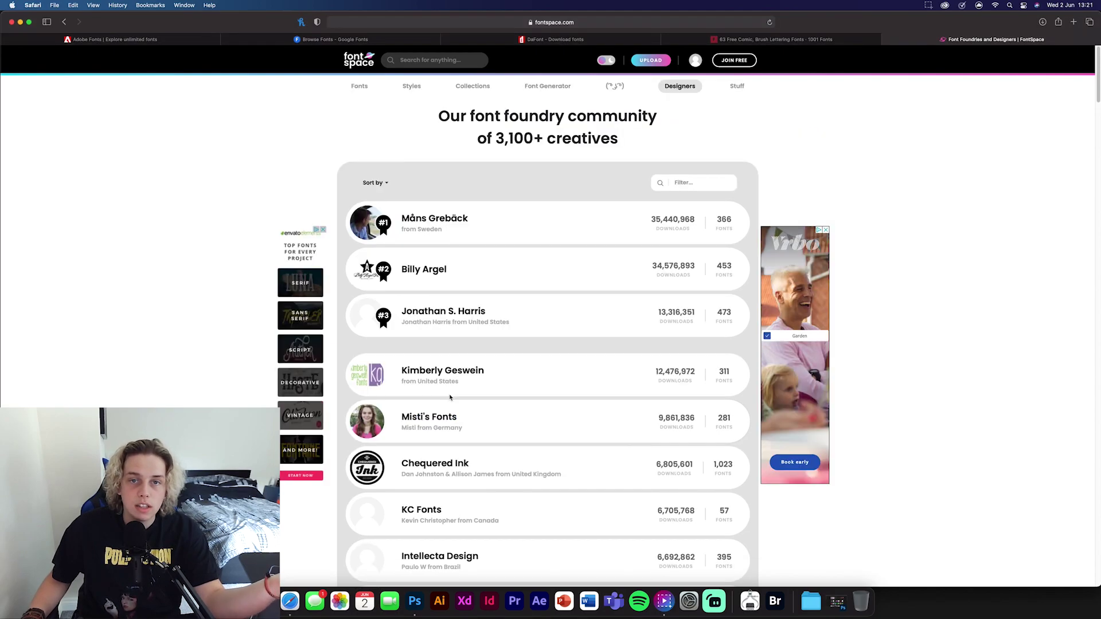
Step: Browse the new font Collections page and focus the header search box
left_click(486, 90)
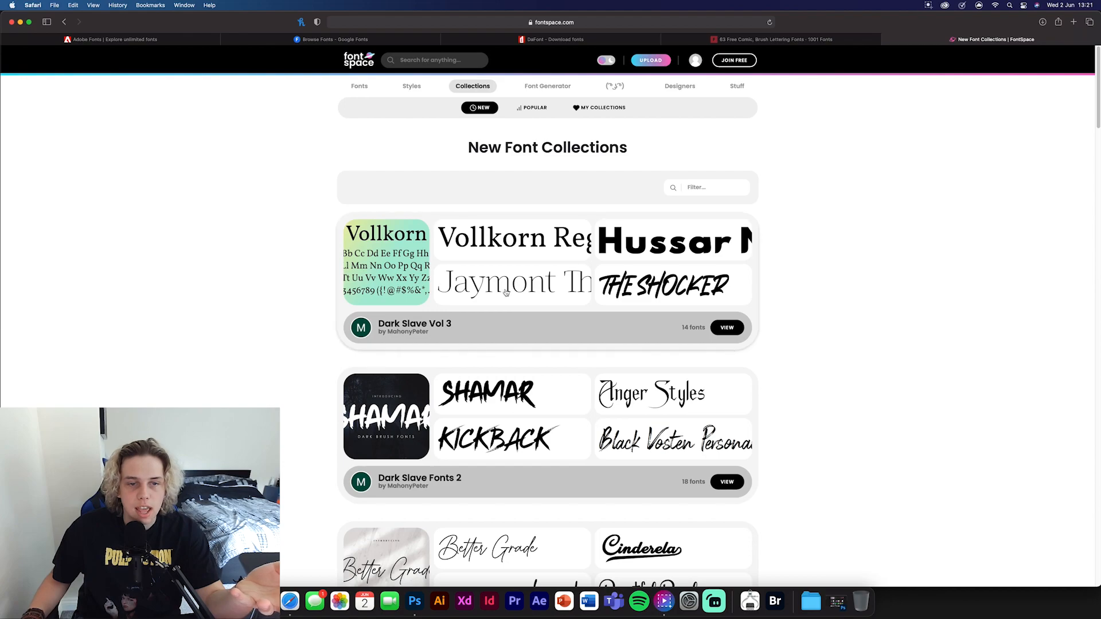
scroll(536, 297, "down", 5)
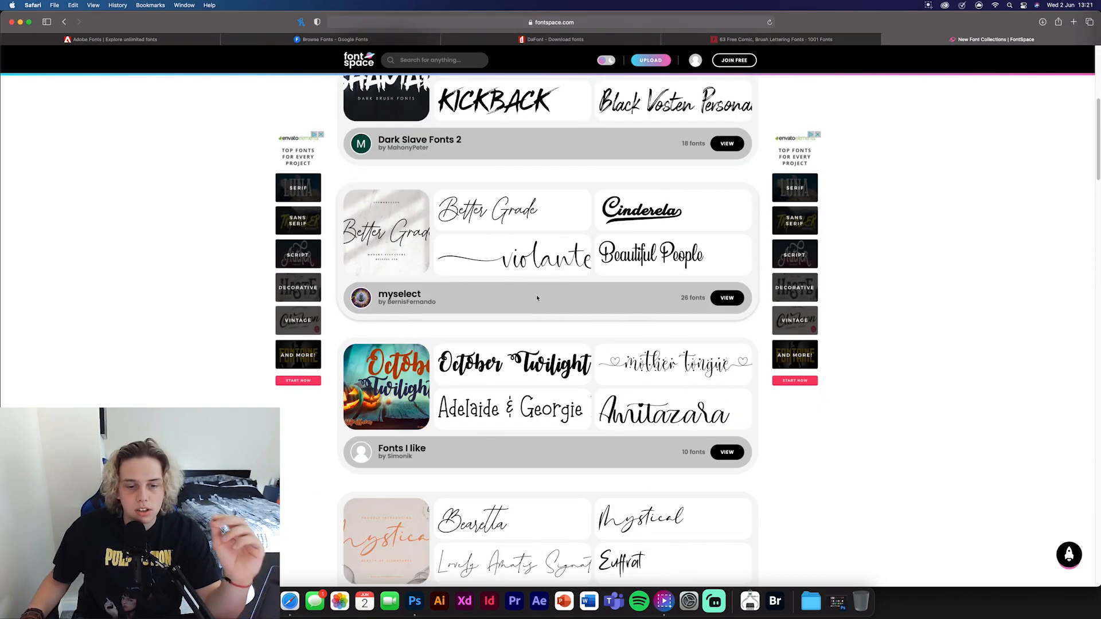
scroll(537, 298, "down", 5)
scroll(534, 299, "down", 3)
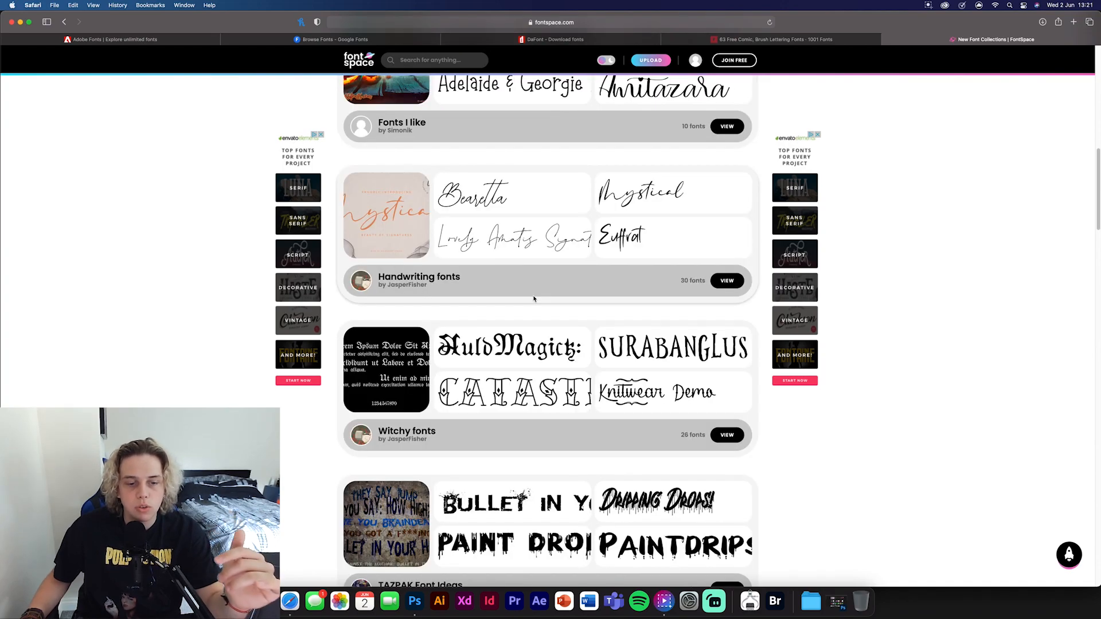
scroll(533, 298, "up", 15)
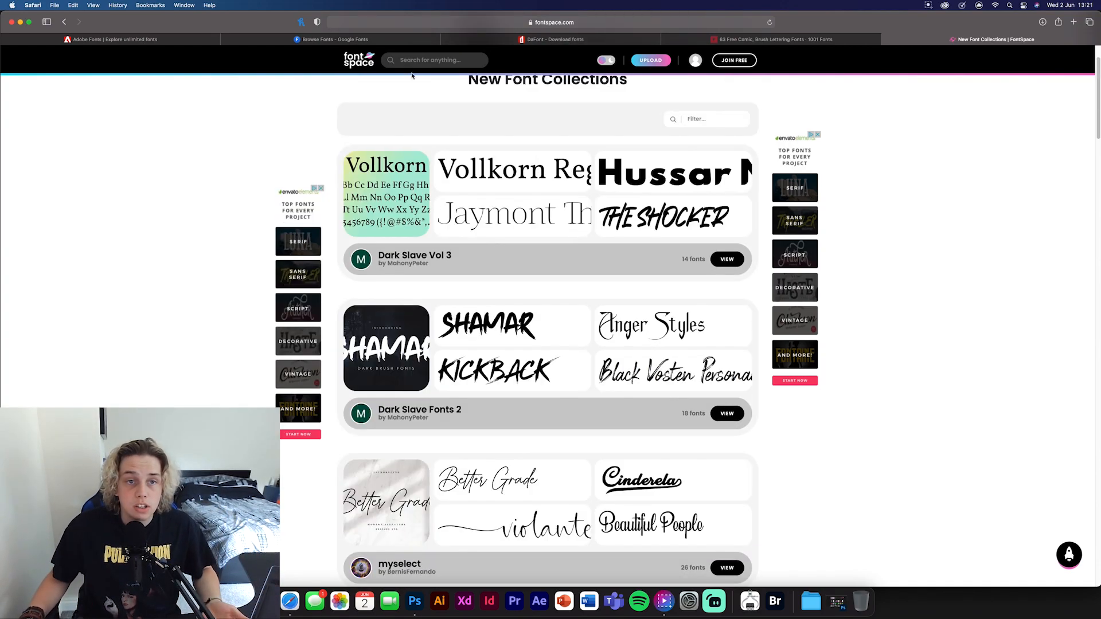
left_click(435, 60)
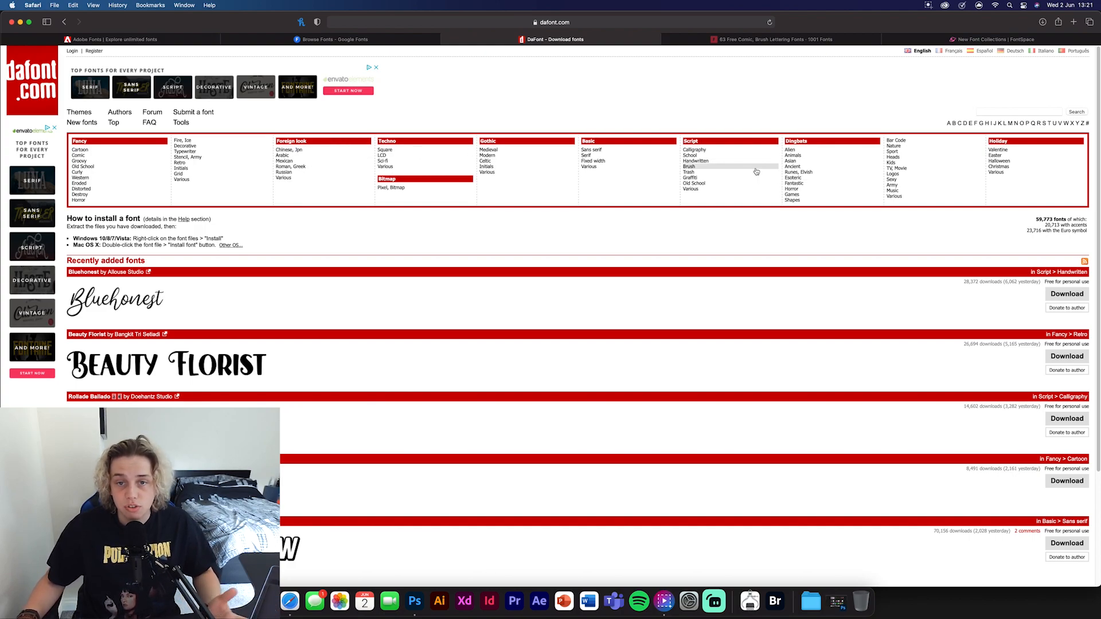
Step: View the Ancient dingbat fonts, then the Chinese, Jpn foreign-look category
left_click(814, 167)
scroll(315, 389, "down", 4)
scroll(315, 389, "down", 4)
scroll(314, 389, "up", 2)
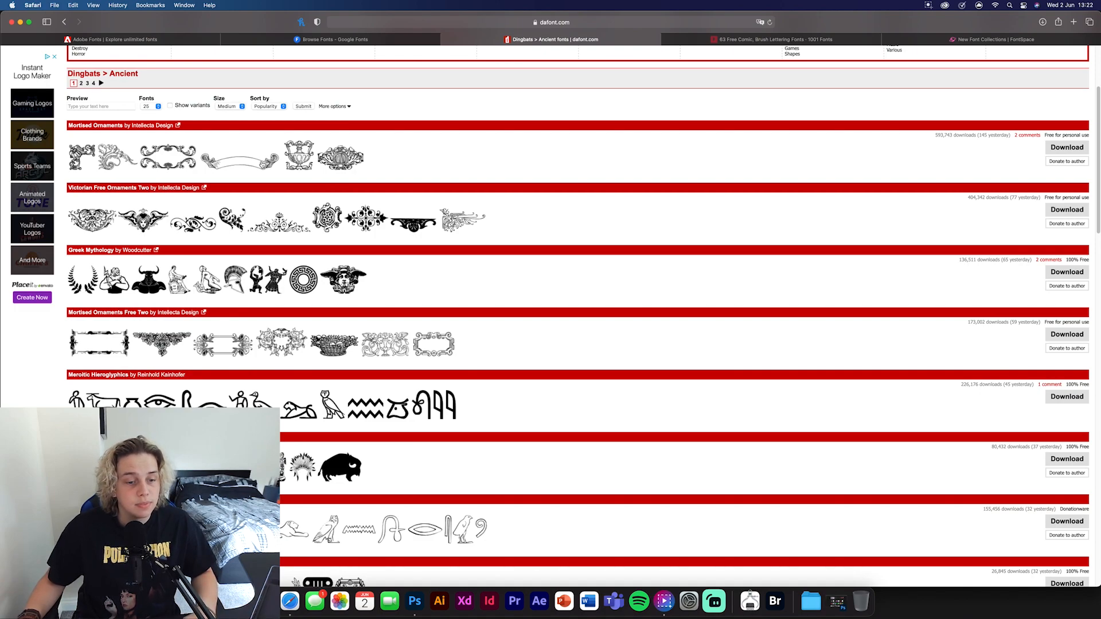
scroll(481, 251, "up", 4)
left_click(426, 70)
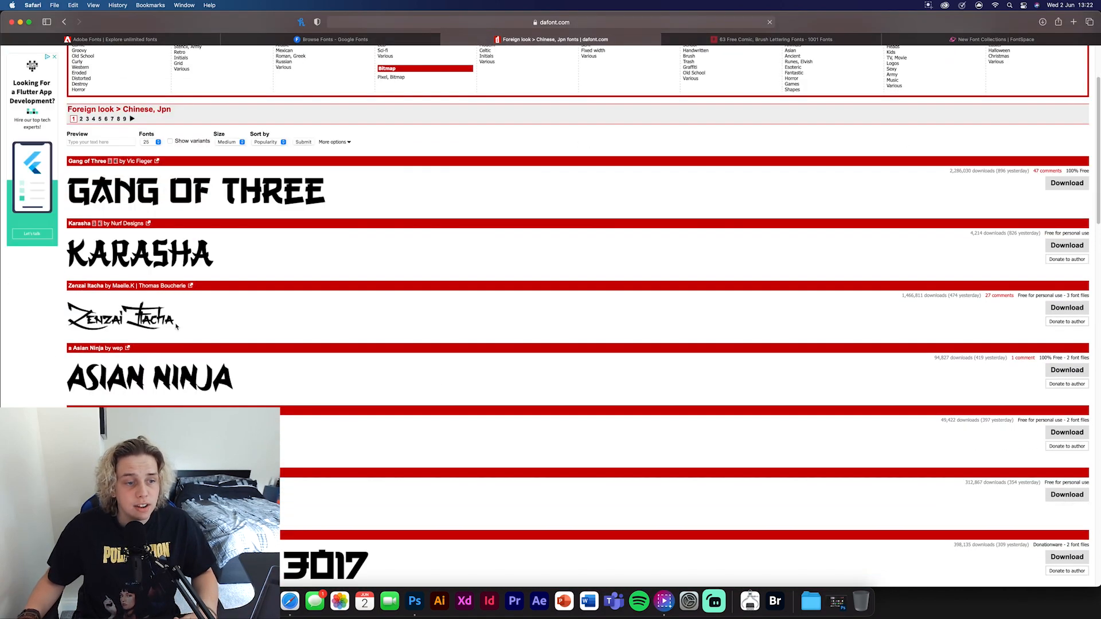
scroll(210, 401, "down", 1)
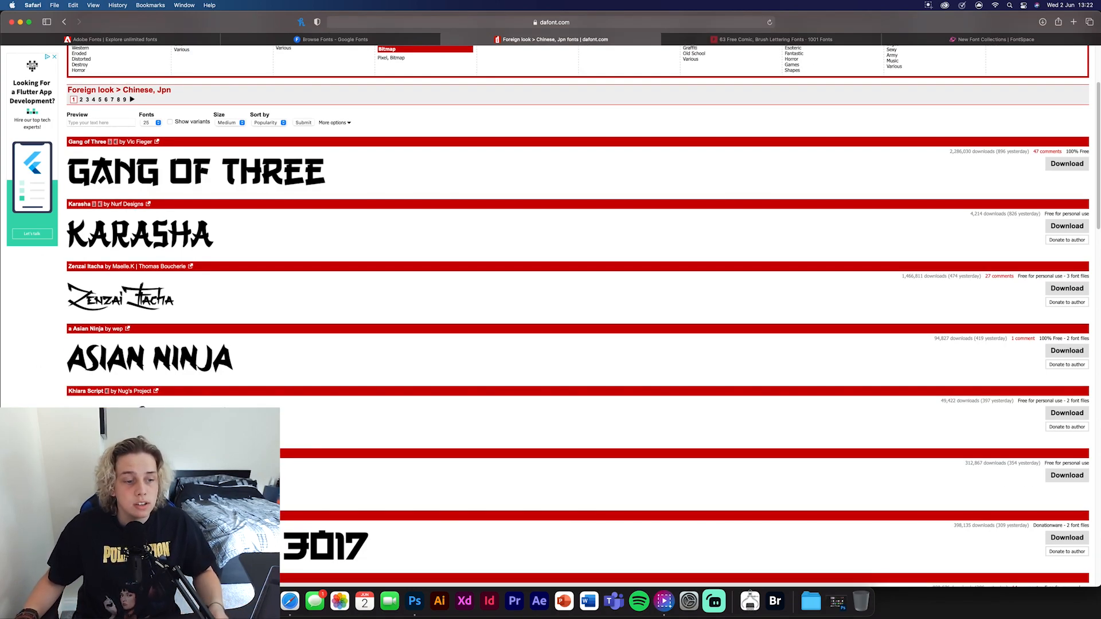
scroll(384, 423, "down", 10)
scroll(384, 422, "down", 2)
scroll(385, 424, "up", 12)
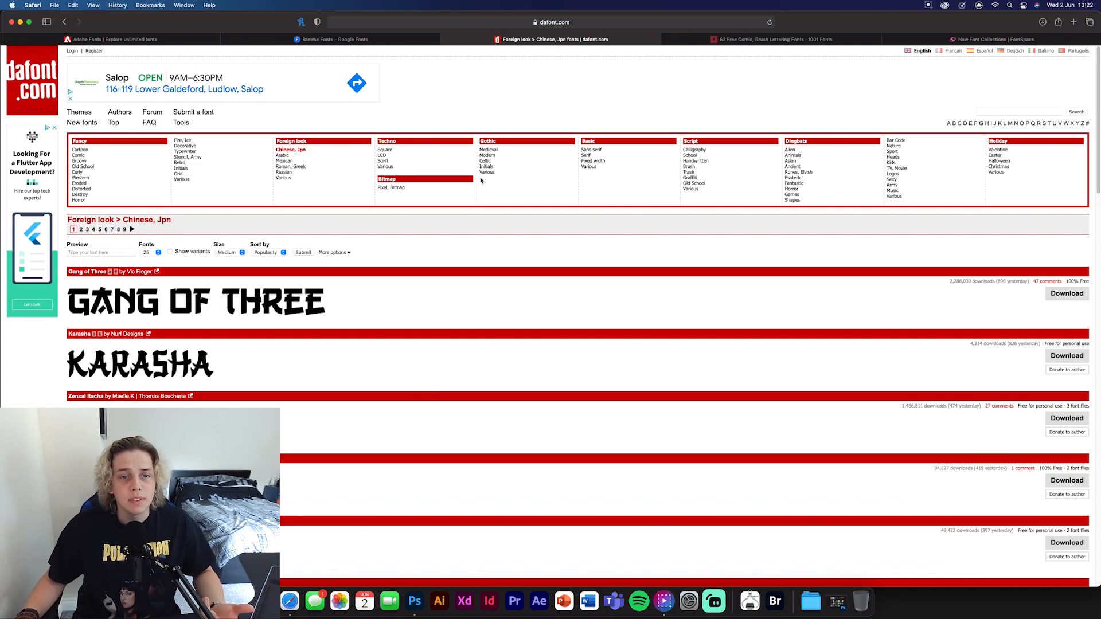
Step: Look at Gothic > Medieval fonts, ending on the Fancy > Retro listing
left_click(488, 150)
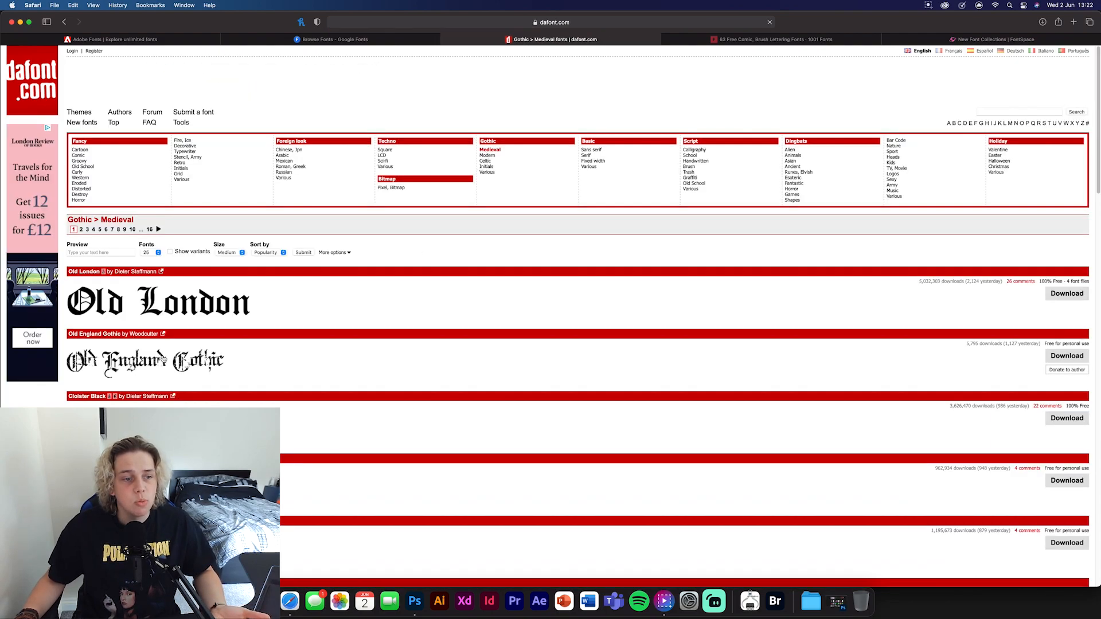
scroll(384, 422, "down", 3)
scroll(280, 356, "down", 3)
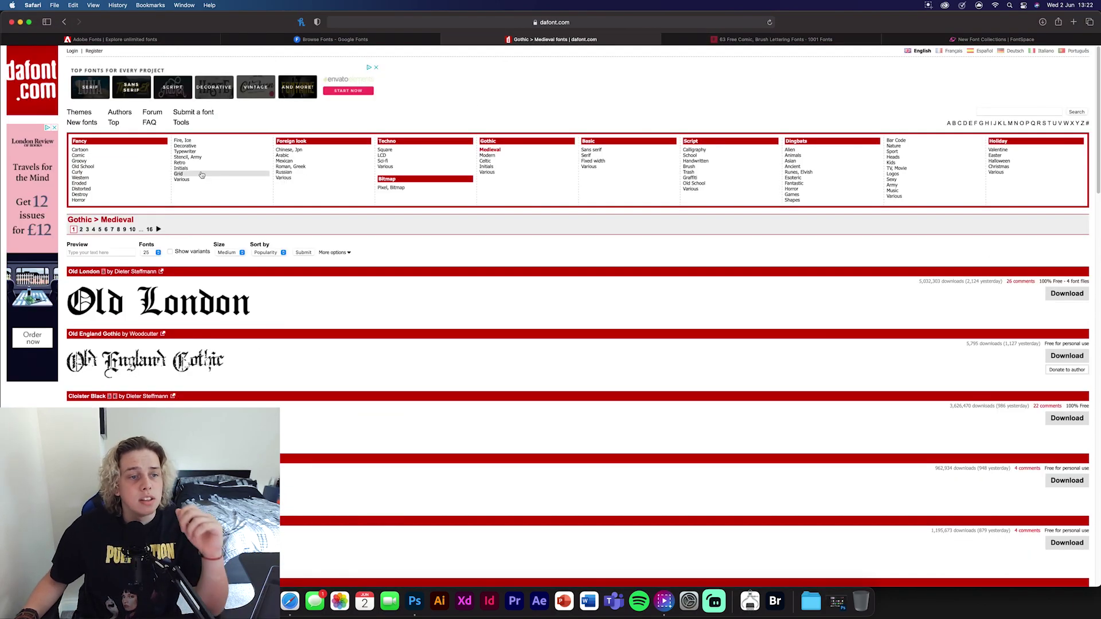
left_click(180, 162)
scroll(263, 397, "down", 3)
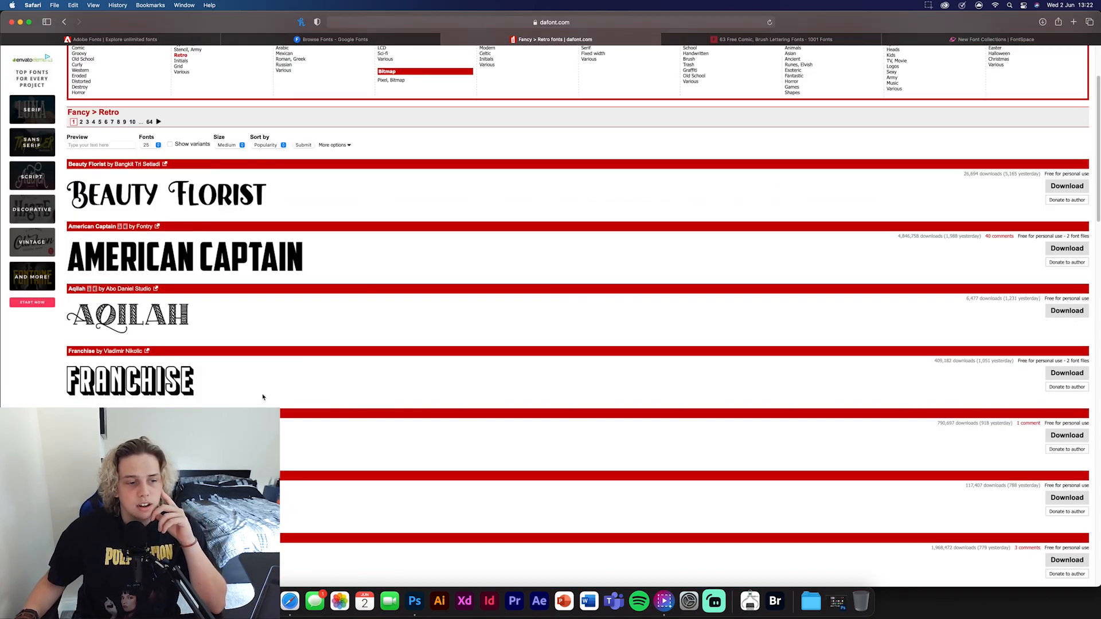
scroll(263, 396, "down", 3)
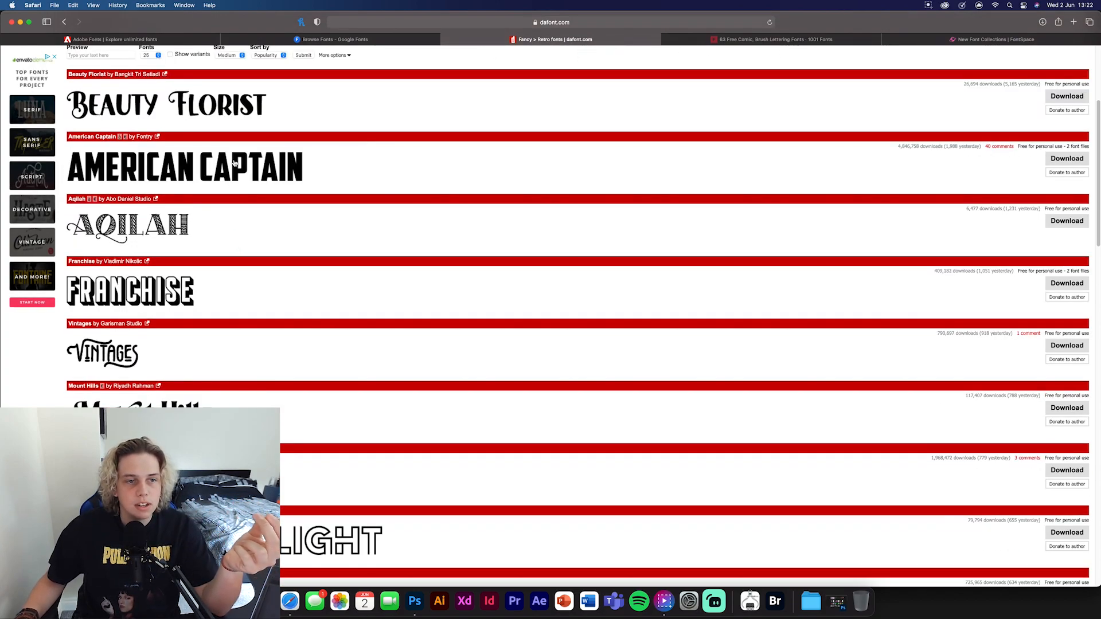
scroll(259, 224, "up", 3)
scroll(284, 246, "up", 3)
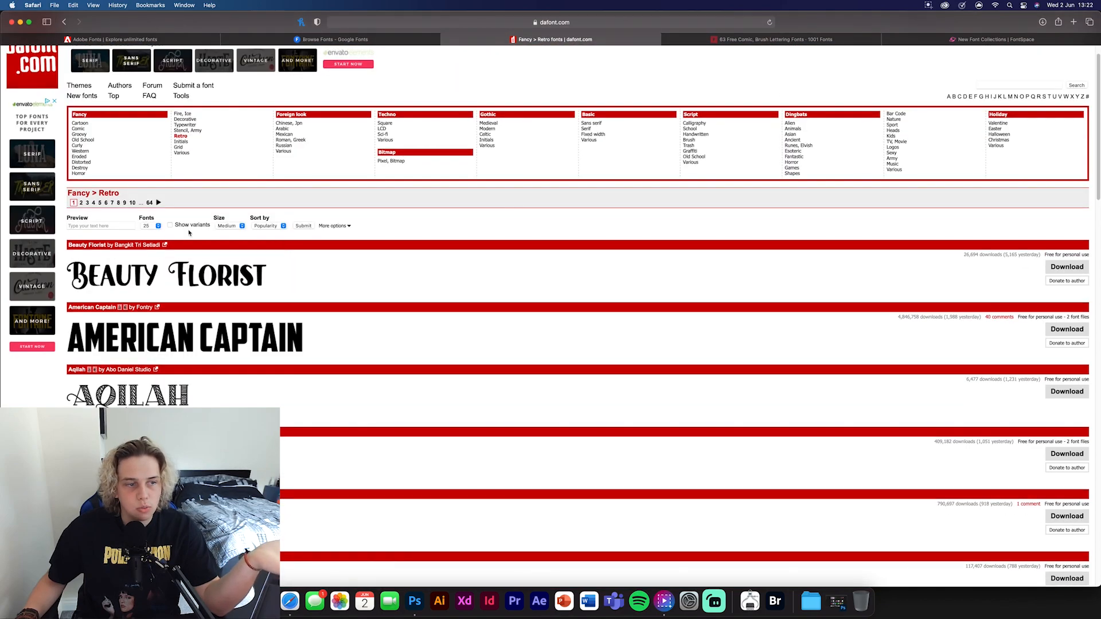
Step: Enter a custom sample word as preview text and apply it to the Retro previews
left_click(100, 225)
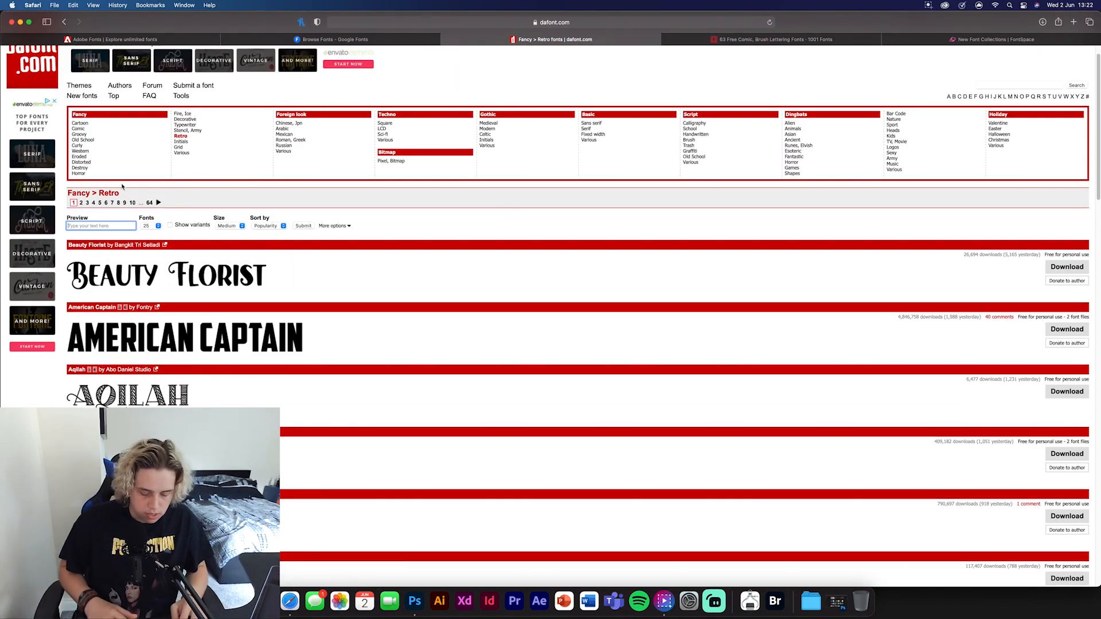
type("test")
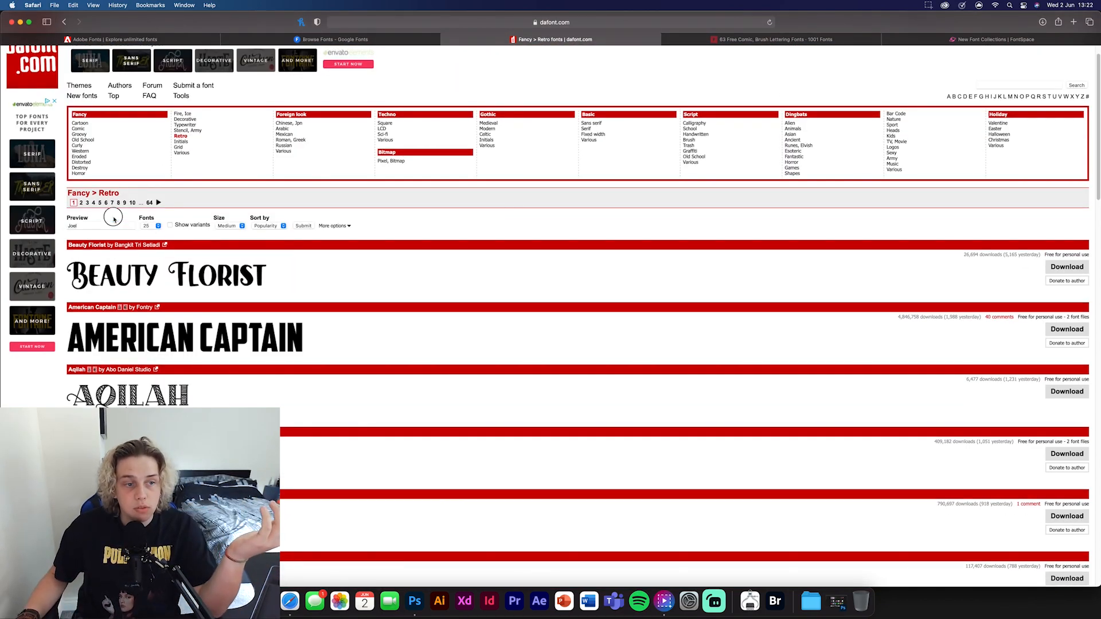
left_click(303, 225)
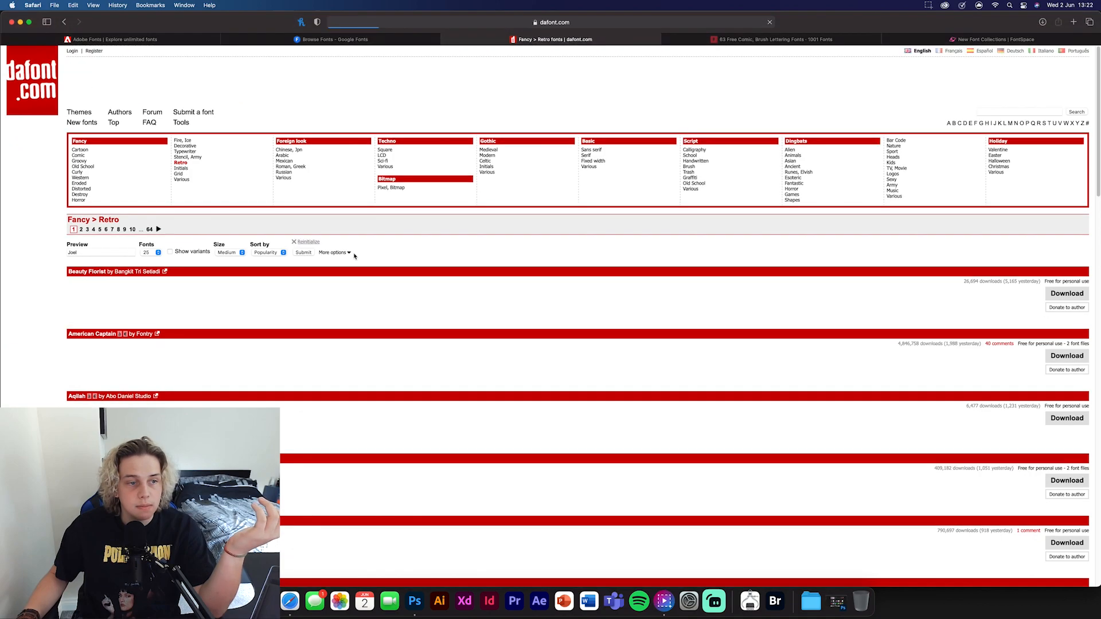
scroll(109, 277, "down", 3)
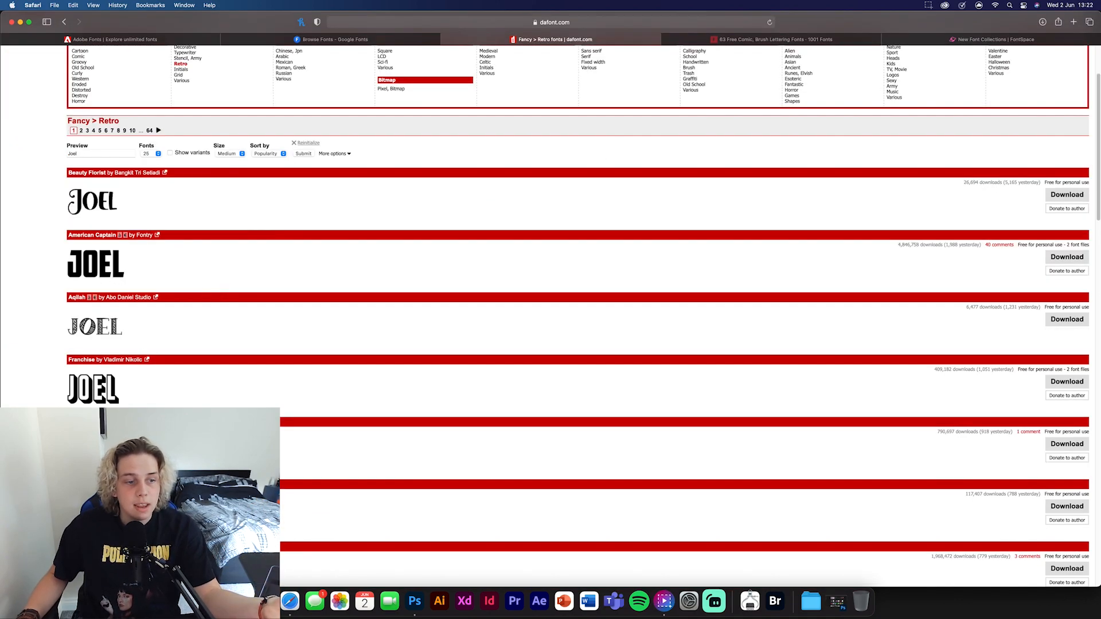
scroll(109, 277, "down", 3)
scroll(156, 182, "up", 8)
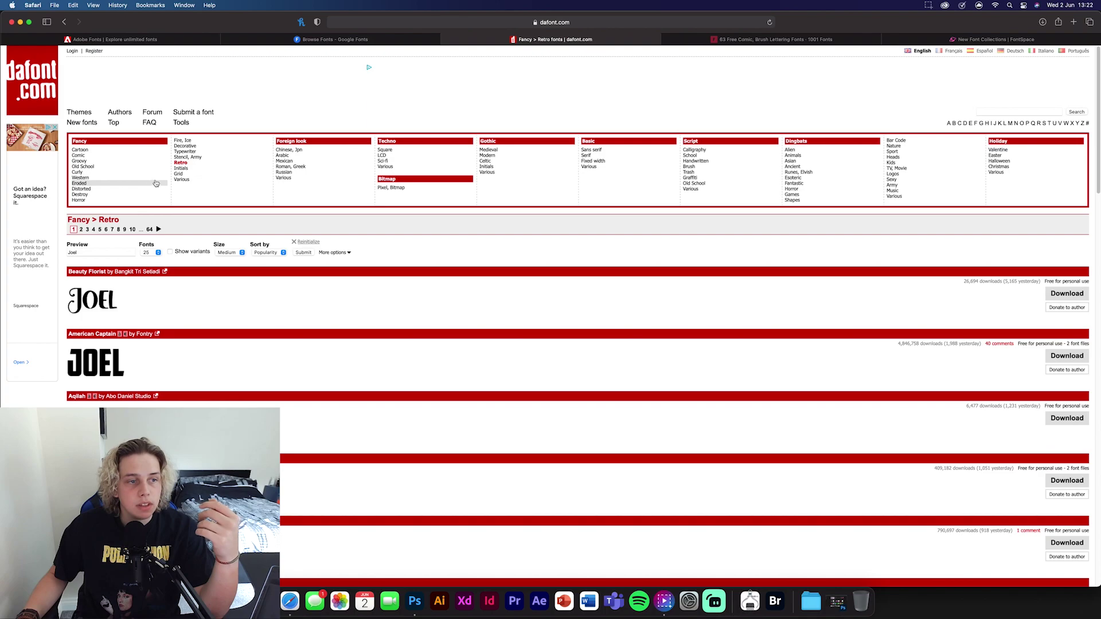
Step: Browse the Fancy Old School, Fancy Grid, Dingbats Kids and Holiday Valentine categories
left_click(98, 166)
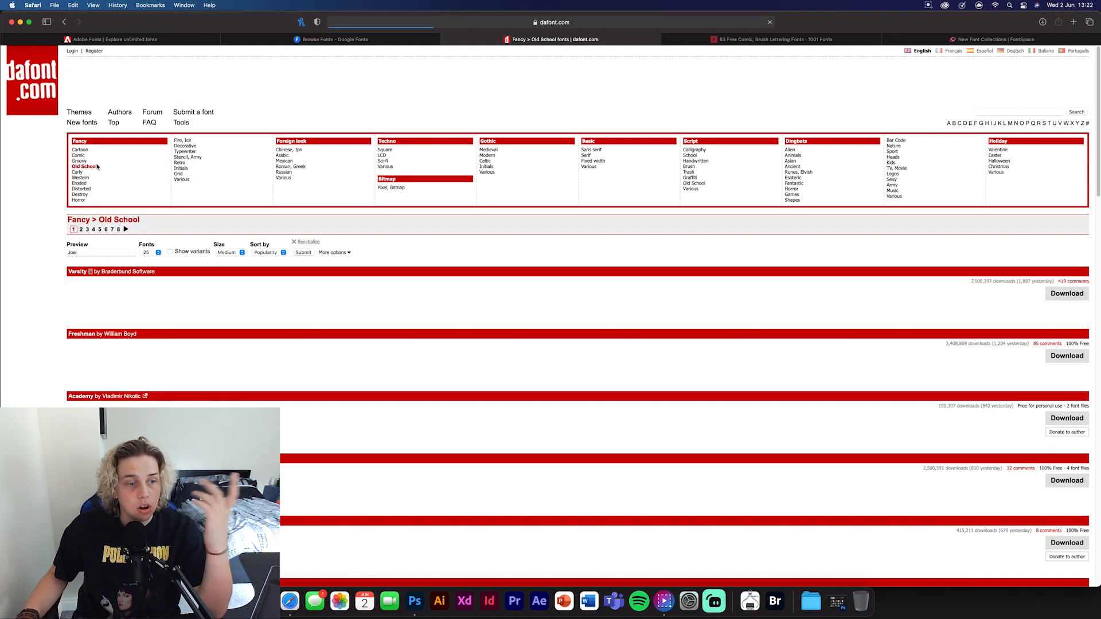
scroll(138, 315, "down", 4)
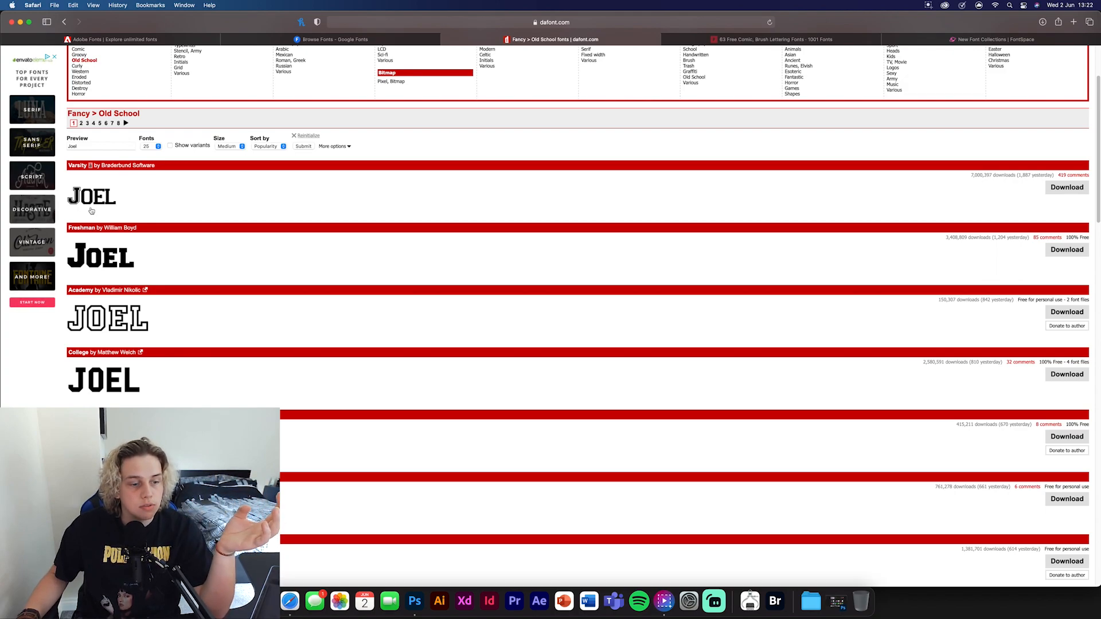
scroll(138, 270, "down", 5)
scroll(129, 345, "down", 5)
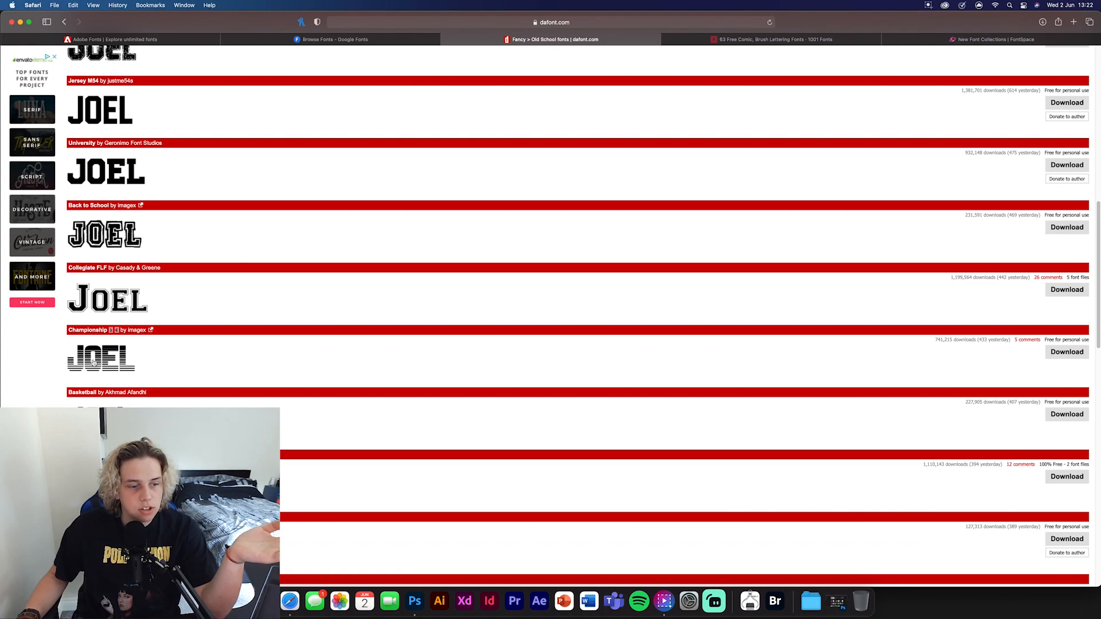
scroll(129, 302, "down", 5)
scroll(104, 284, "down", 5)
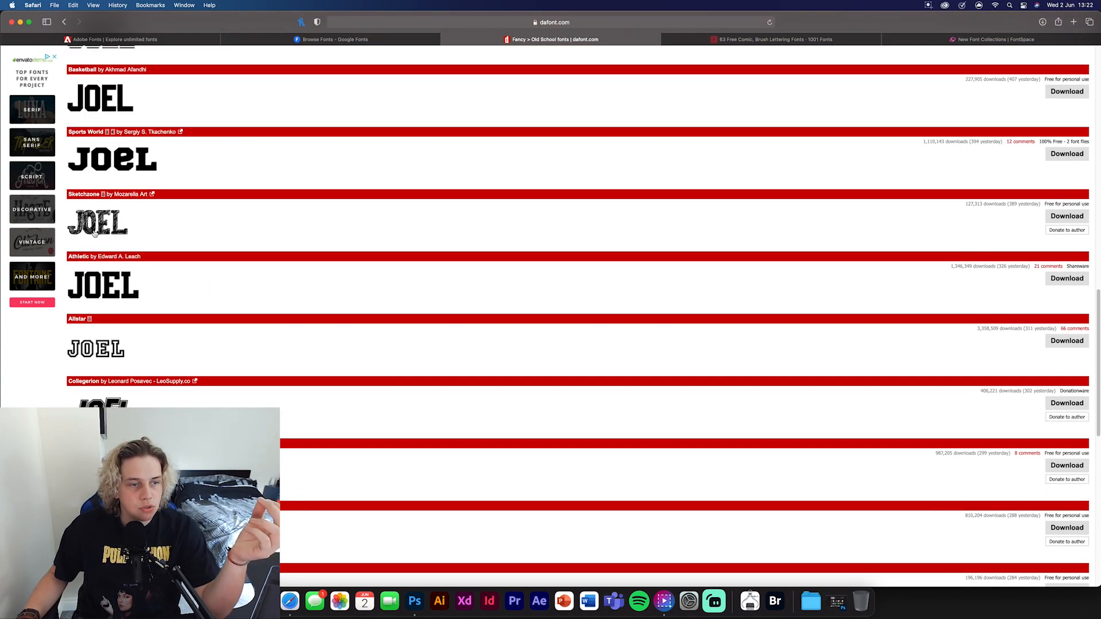
scroll(323, 417, "up", 15)
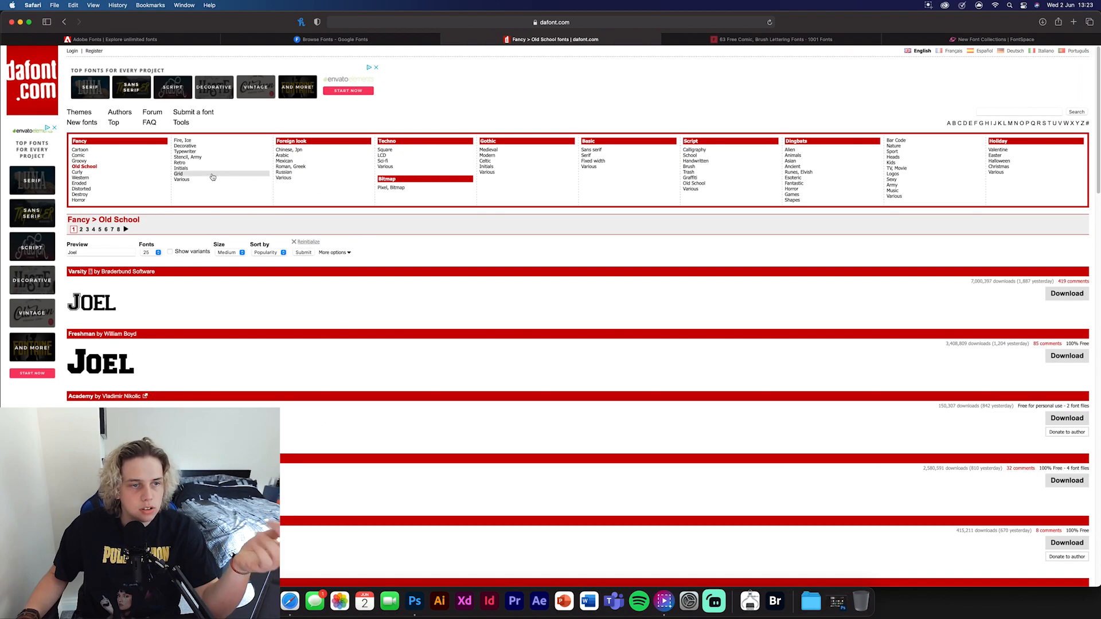
left_click(179, 174)
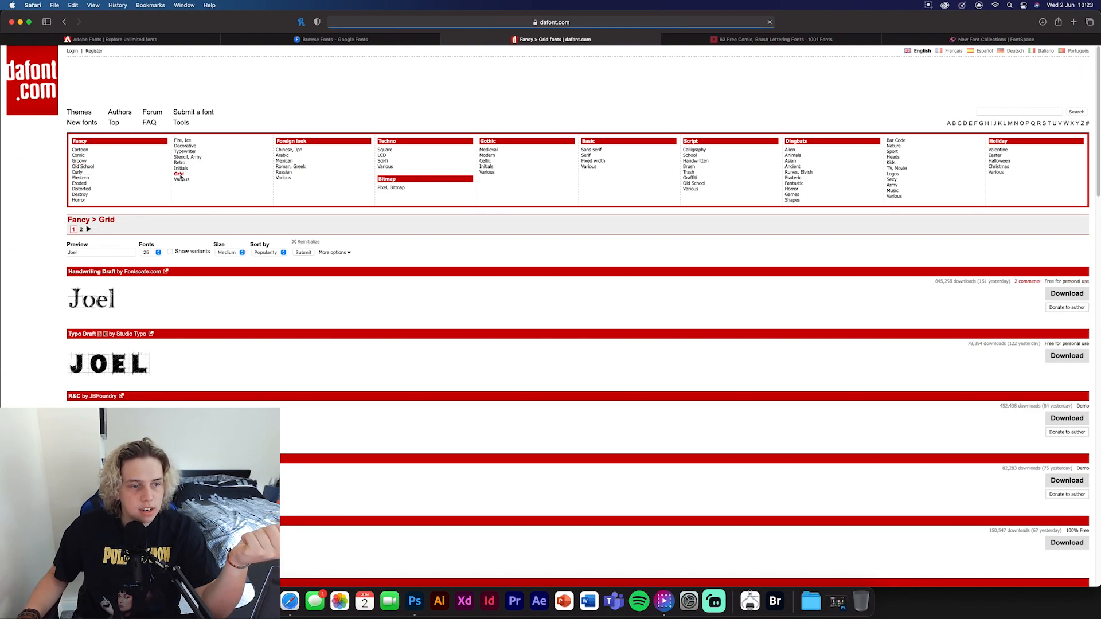
scroll(157, 255, "down", 3)
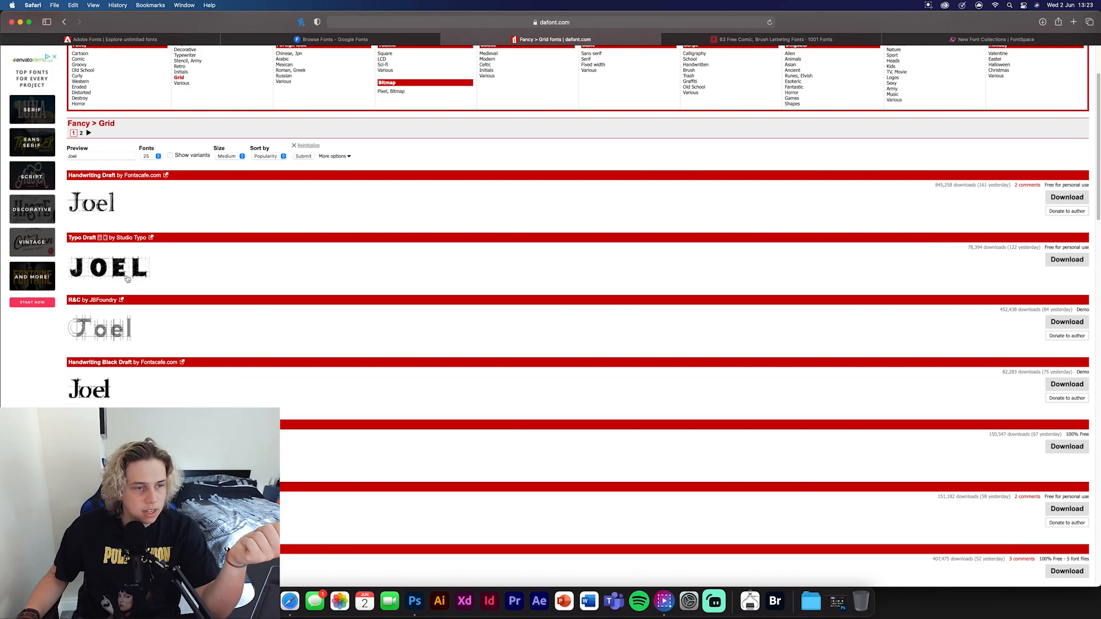
scroll(136, 359, "down", 1)
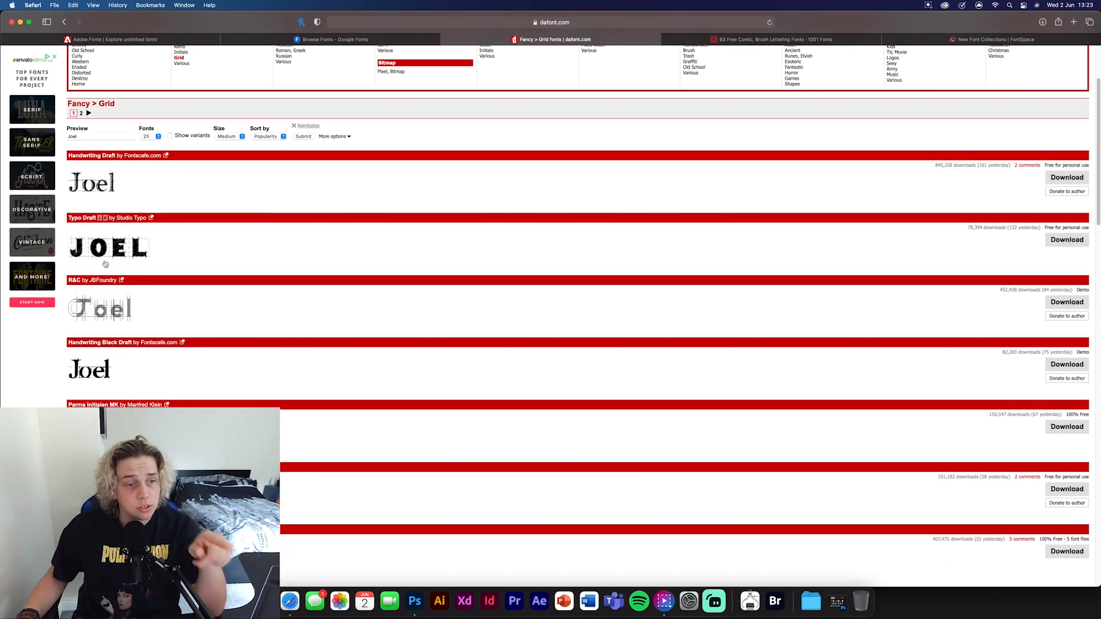
scroll(147, 298, "down", 3)
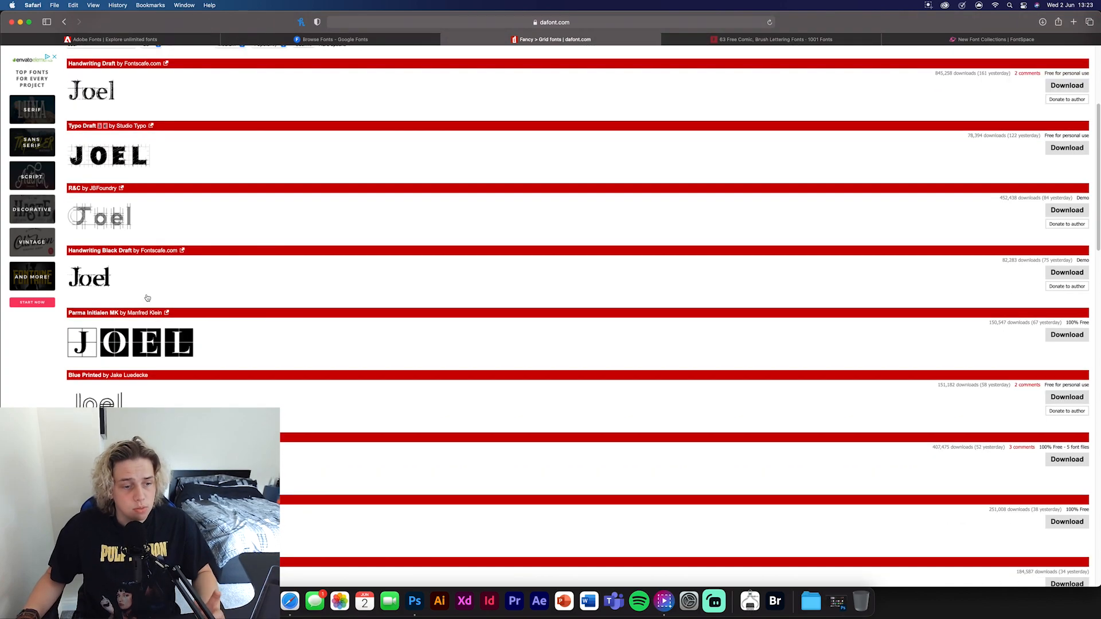
scroll(147, 298, "up", 8)
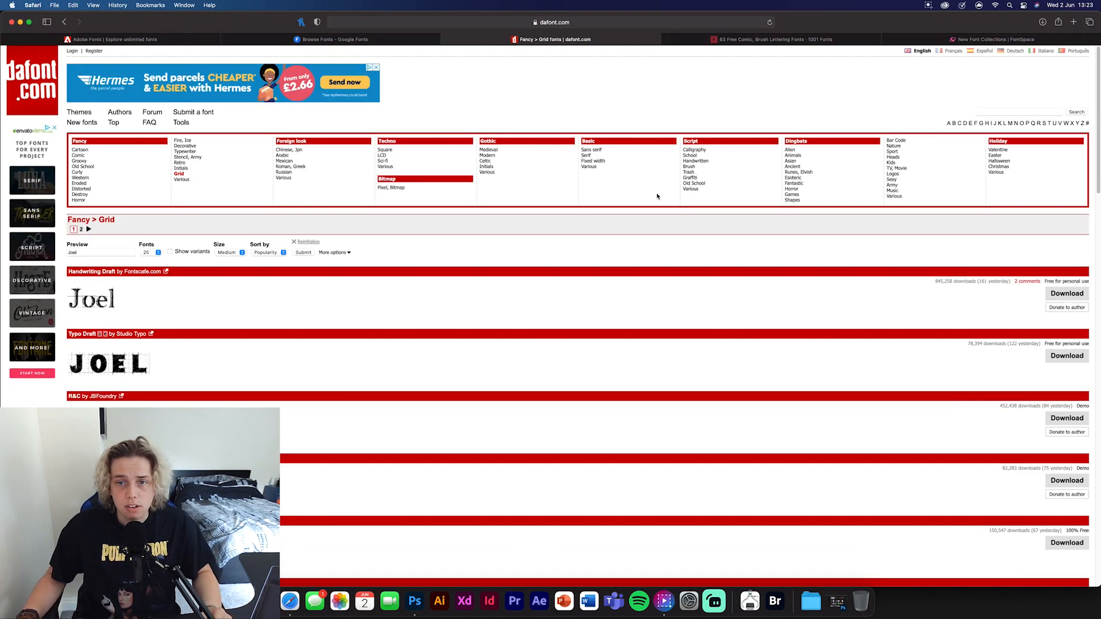
left_click(892, 161)
scroll(278, 329, "down", 5)
scroll(277, 330, "down", 5)
scroll(277, 329, "down", 3)
scroll(277, 330, "up", 8)
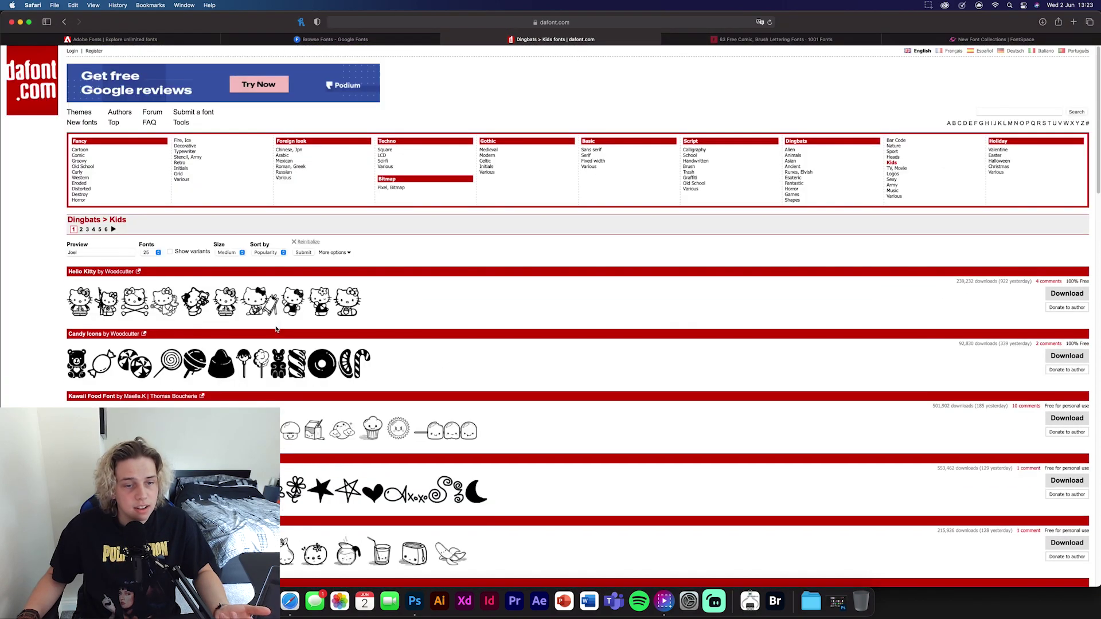
left_click(997, 150)
scroll(551, 310, "down", 3)
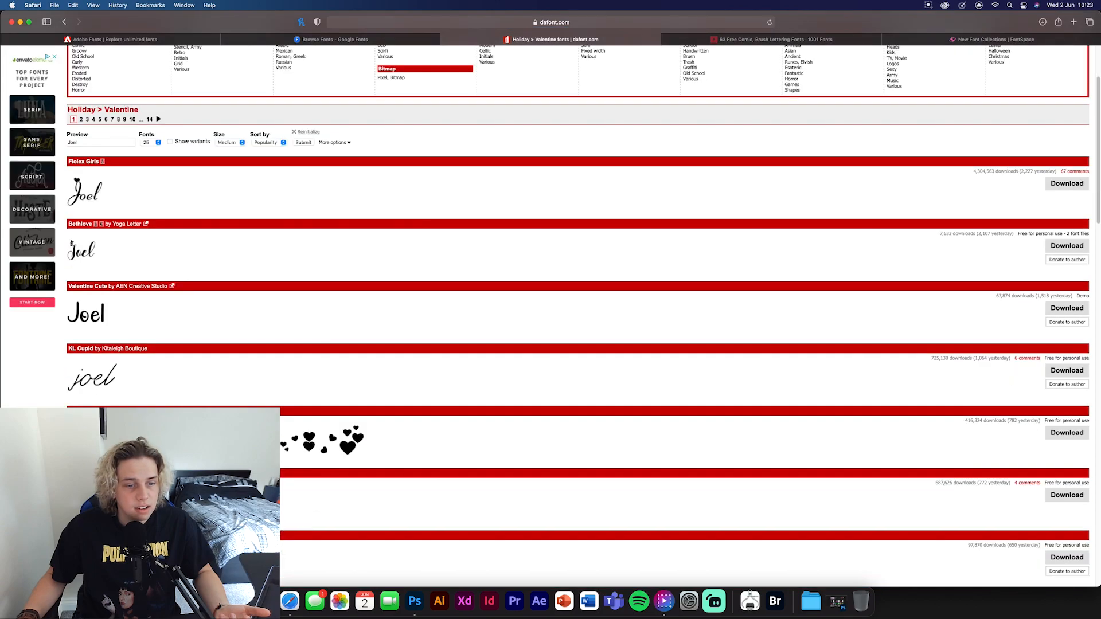
scroll(550, 310, "down", 3)
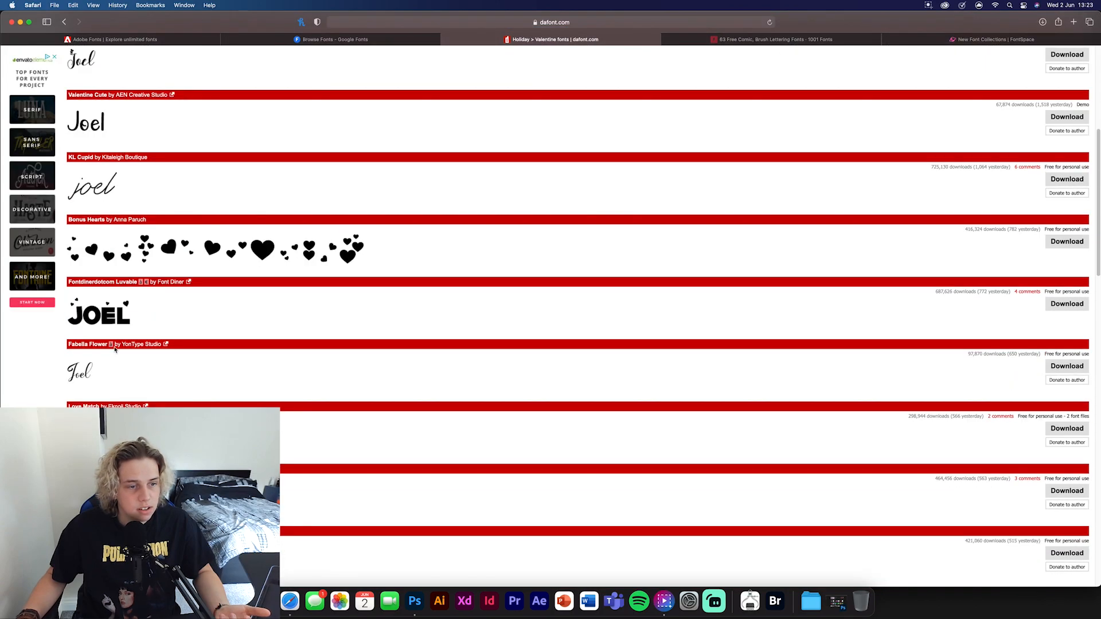
scroll(165, 404, "down", 3)
scroll(567, 398, "up", 8)
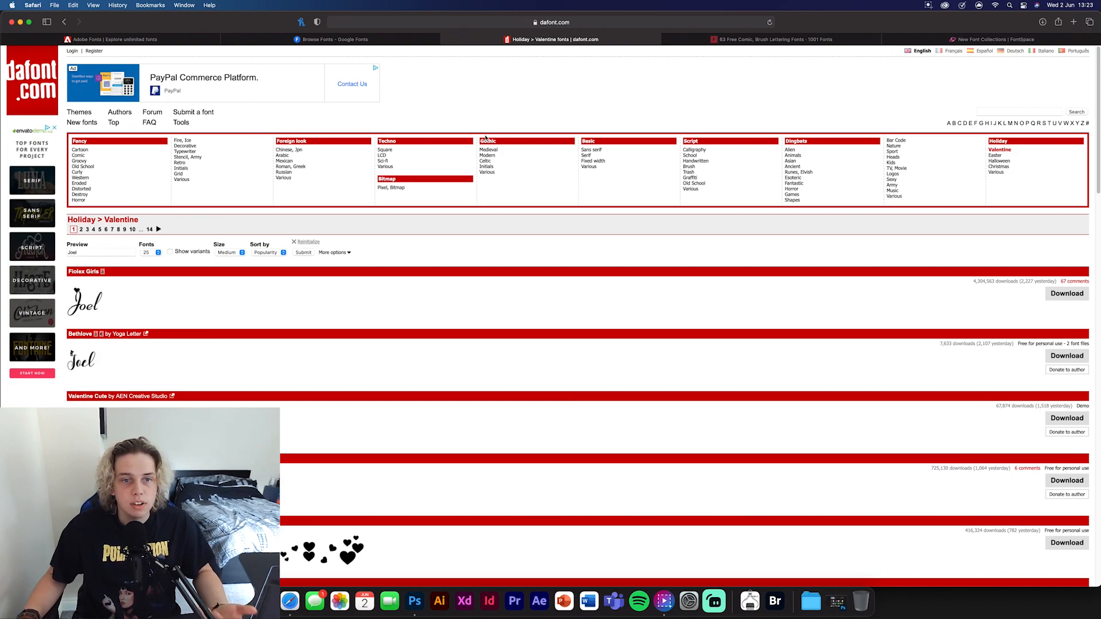
Step: View Gothic Celtic and Modern fonts, ending on the Fancy > Eroded listing
left_click(487, 160)
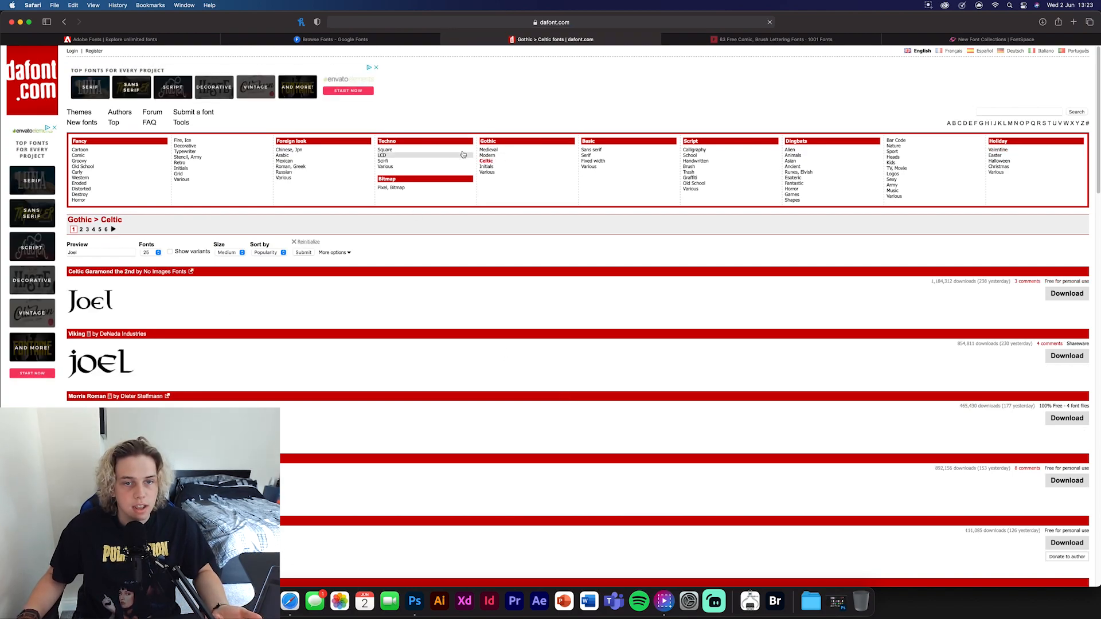
left_click(487, 155)
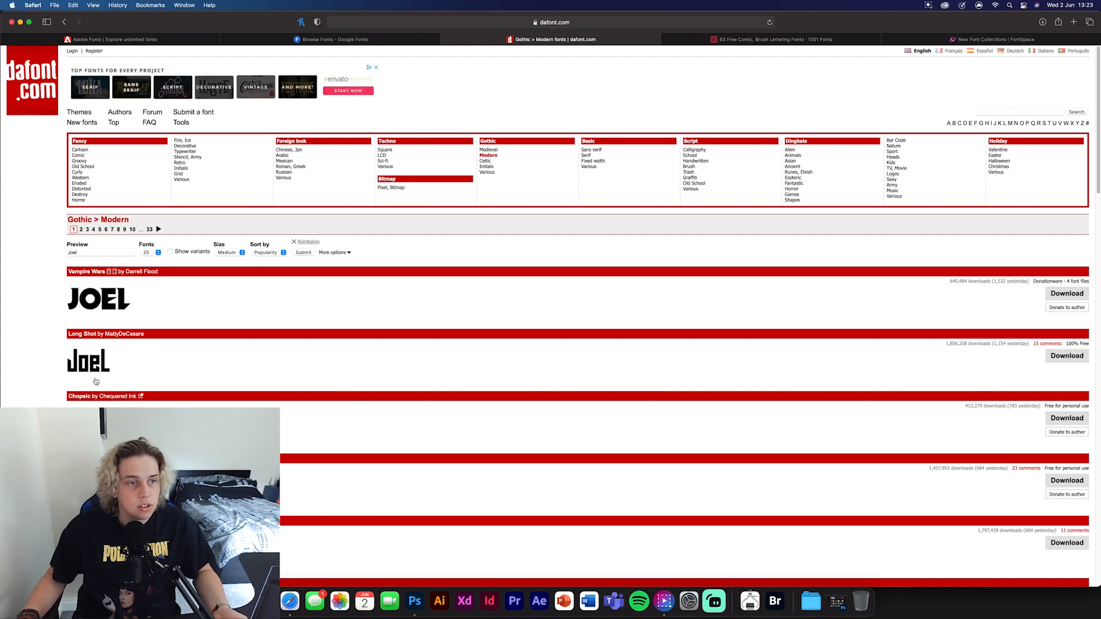
left_click(80, 183)
scroll(142, 402, "down", 3)
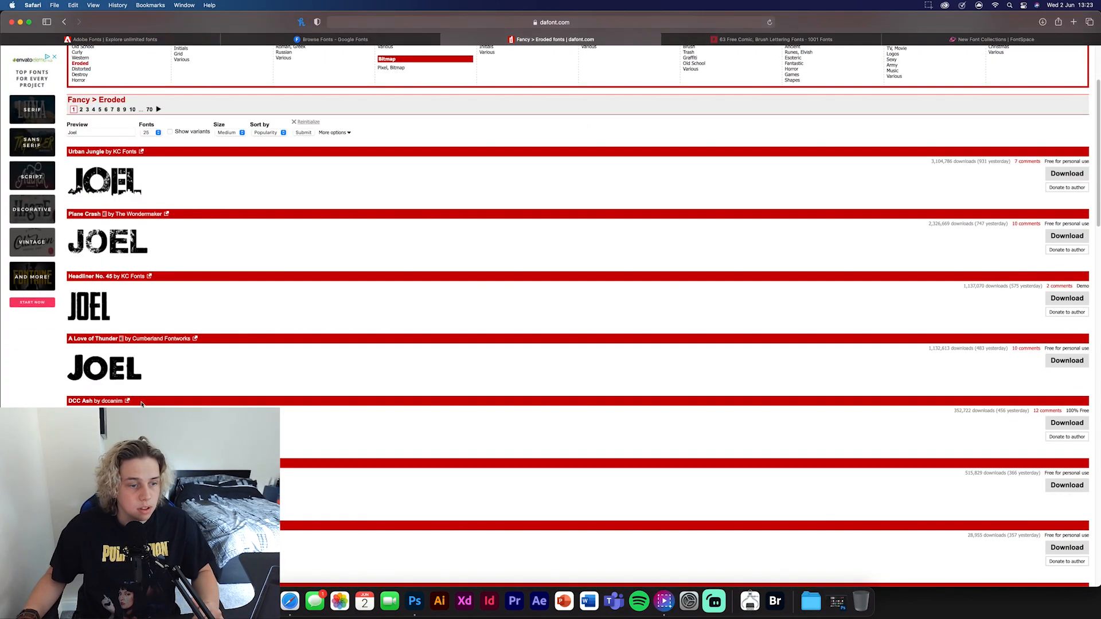
scroll(142, 403, "down", 1)
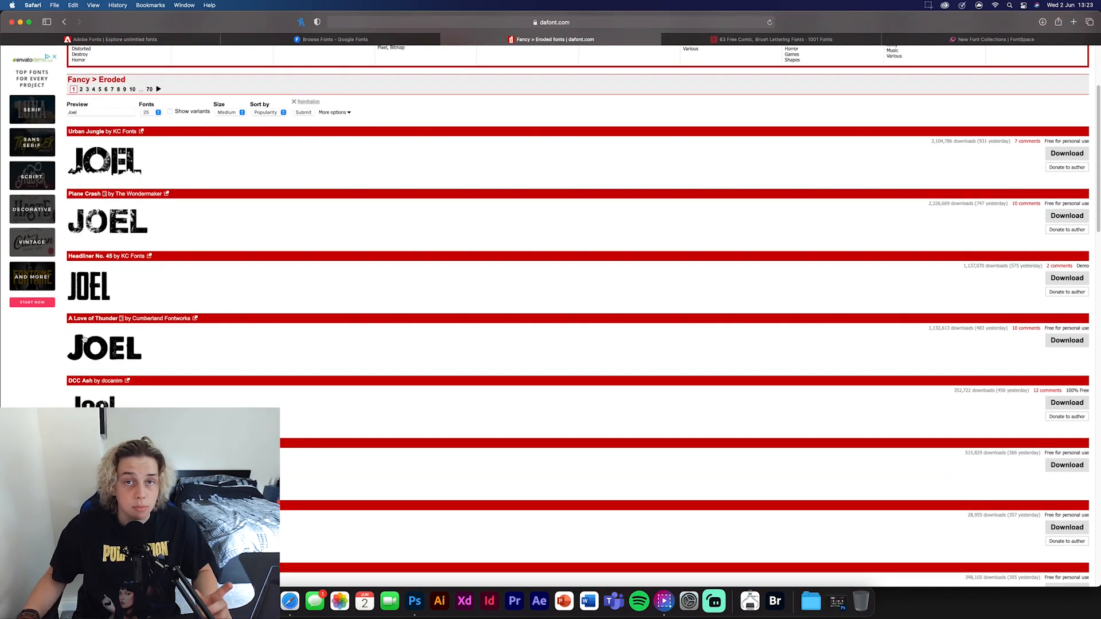
scroll(305, 354, "down", 5)
scroll(305, 353, "down", 2)
scroll(306, 354, "up", 3)
scroll(305, 353, "up", 8)
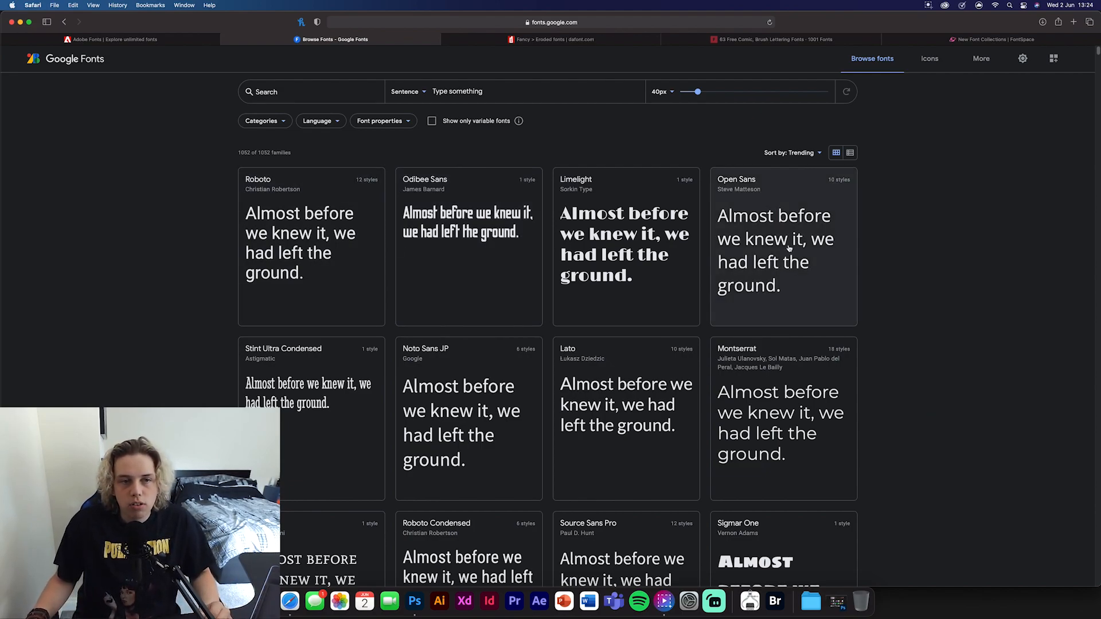
scroll(469, 250, "down", 2)
scroll(455, 205, "down", 3)
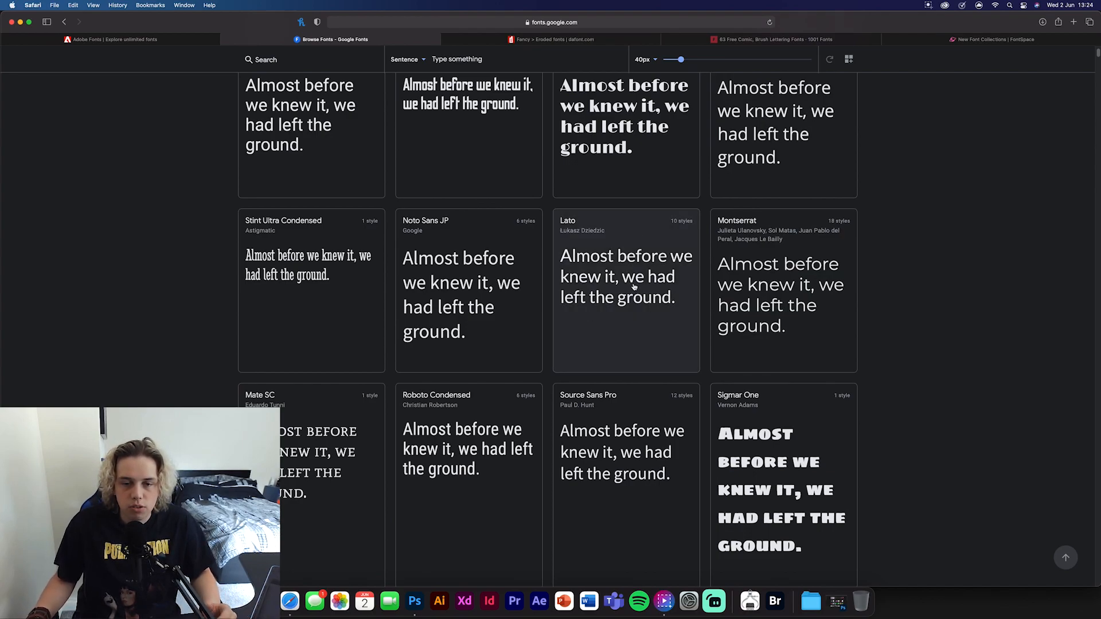
scroll(634, 287, "down", 4)
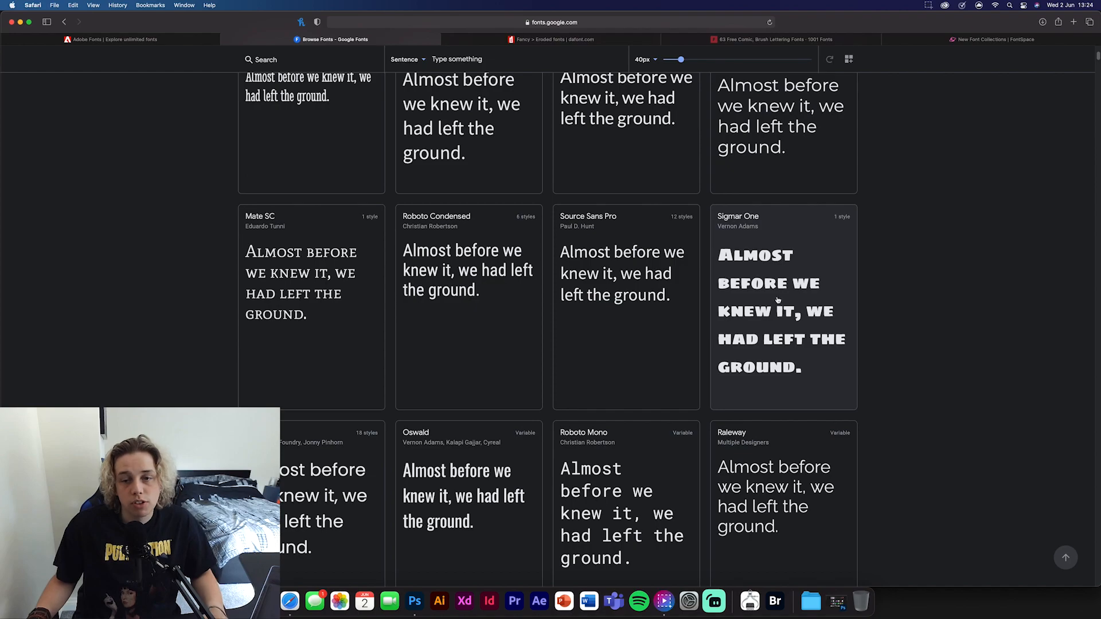
scroll(779, 303, "down", 4)
scroll(602, 344, "down", 4)
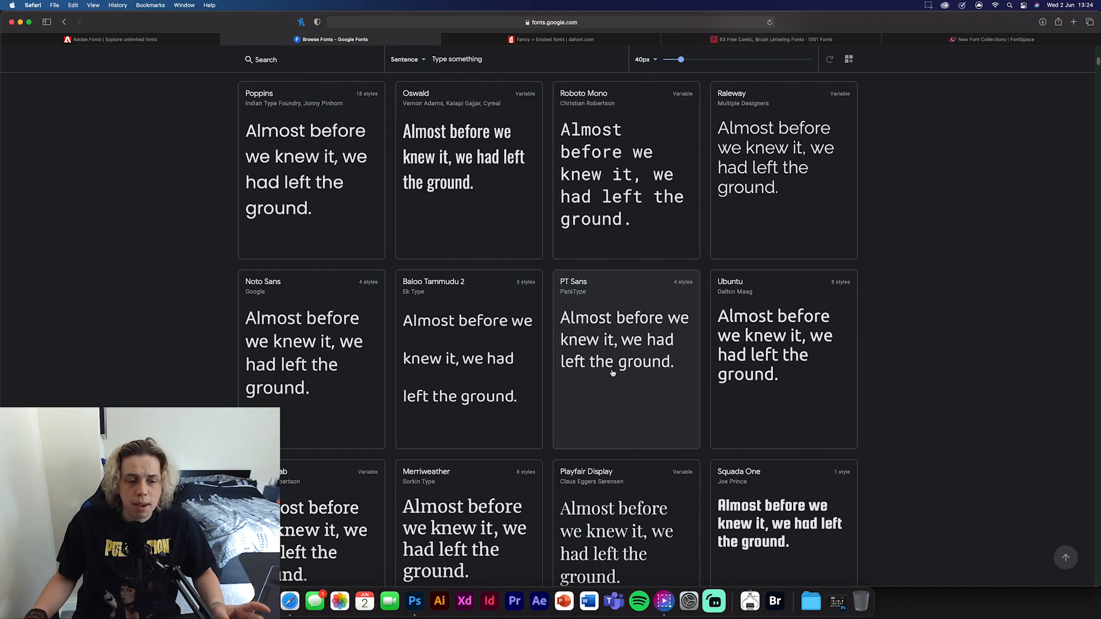
scroll(612, 372, "down", 5)
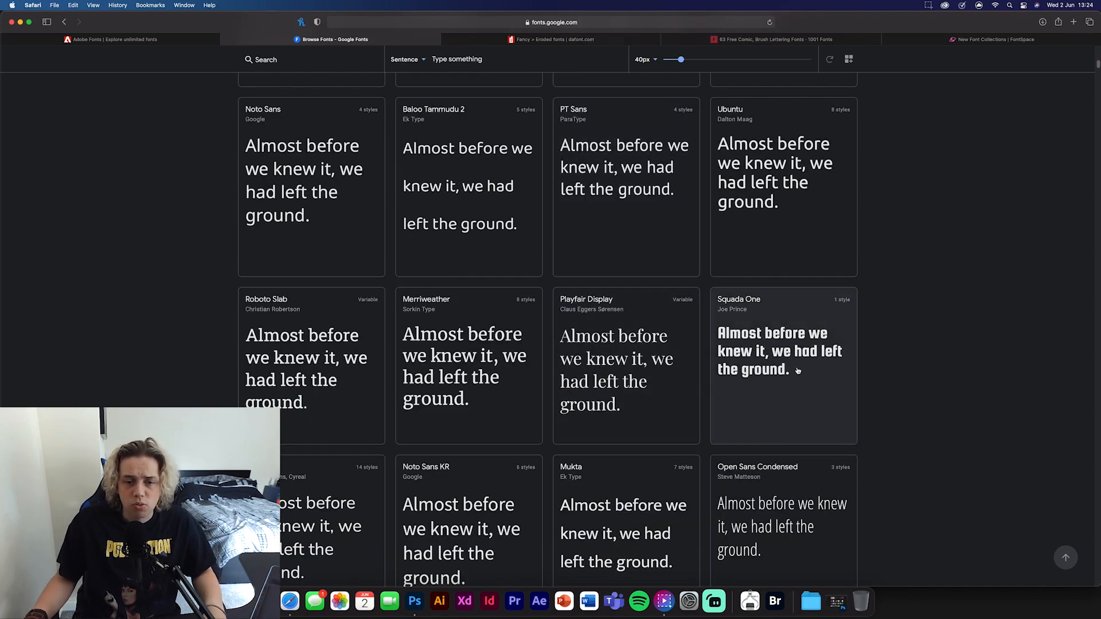
scroll(798, 371, "down", 3)
scroll(798, 370, "down", 3)
scroll(799, 370, "down", 3)
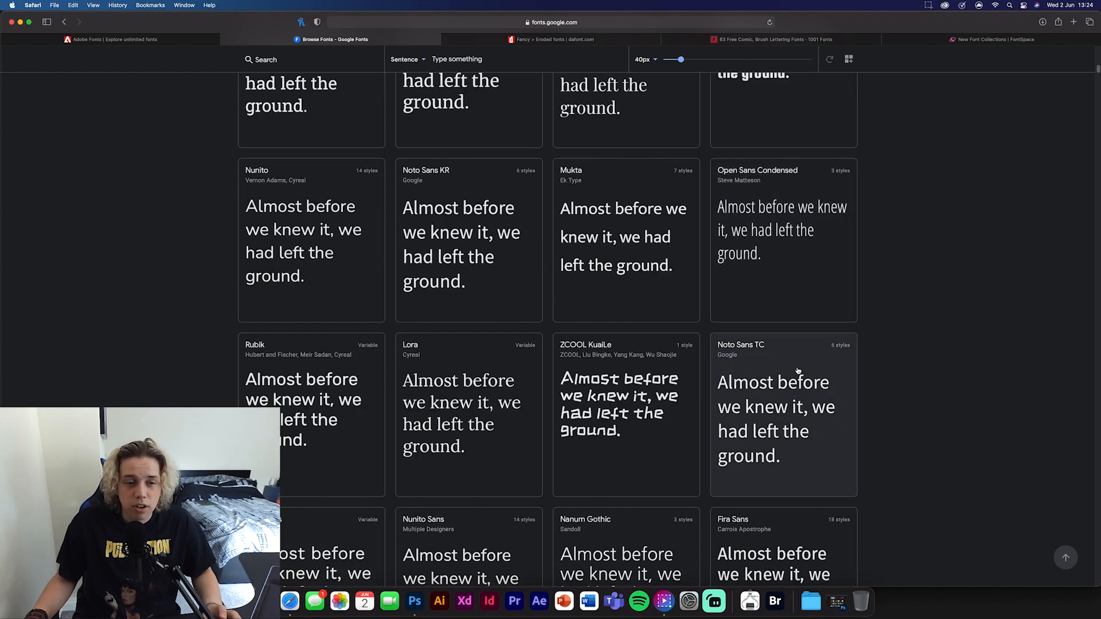
scroll(794, 367, "down", 5)
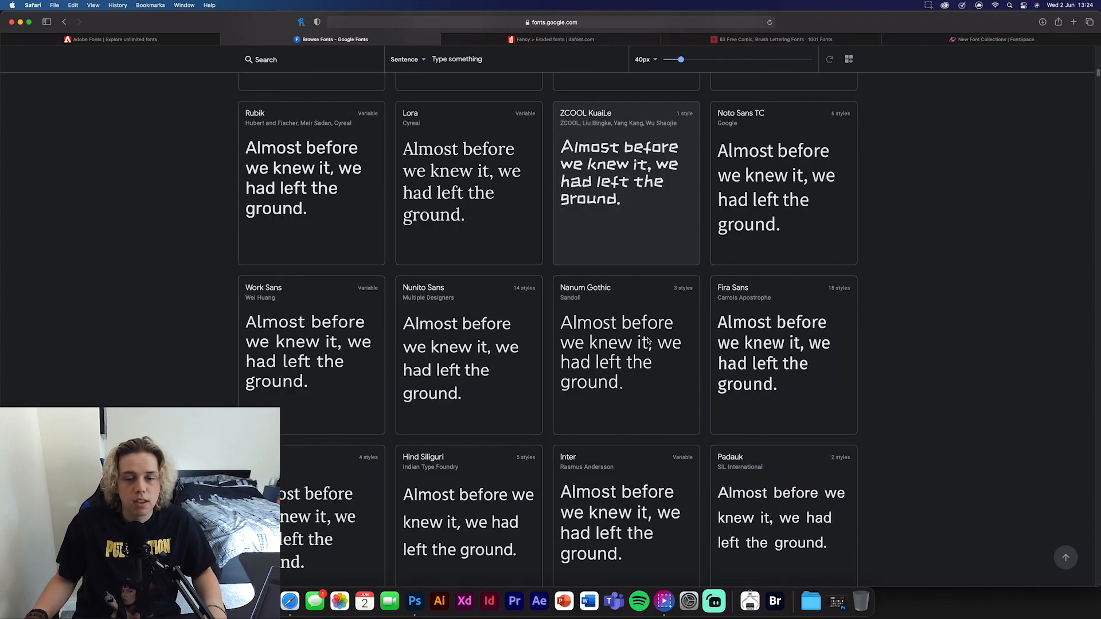
scroll(654, 344, "down", 3)
scroll(647, 342, "down", 3)
scroll(647, 342, "down", 3)
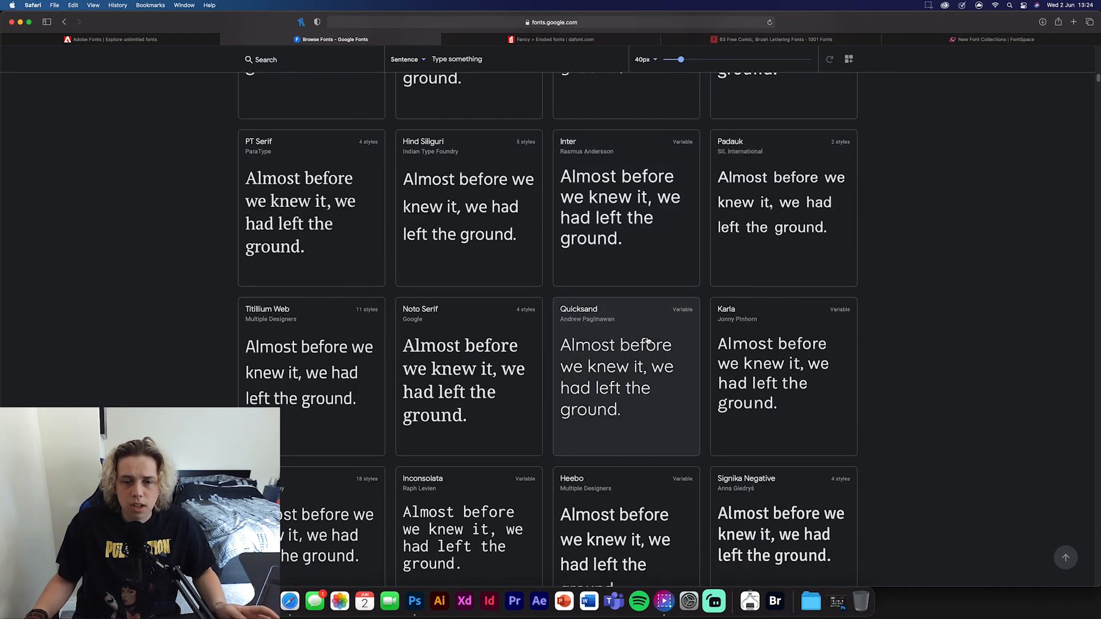
scroll(647, 341, "down", 3)
scroll(647, 342, "down", 3)
scroll(648, 342, "down", 3)
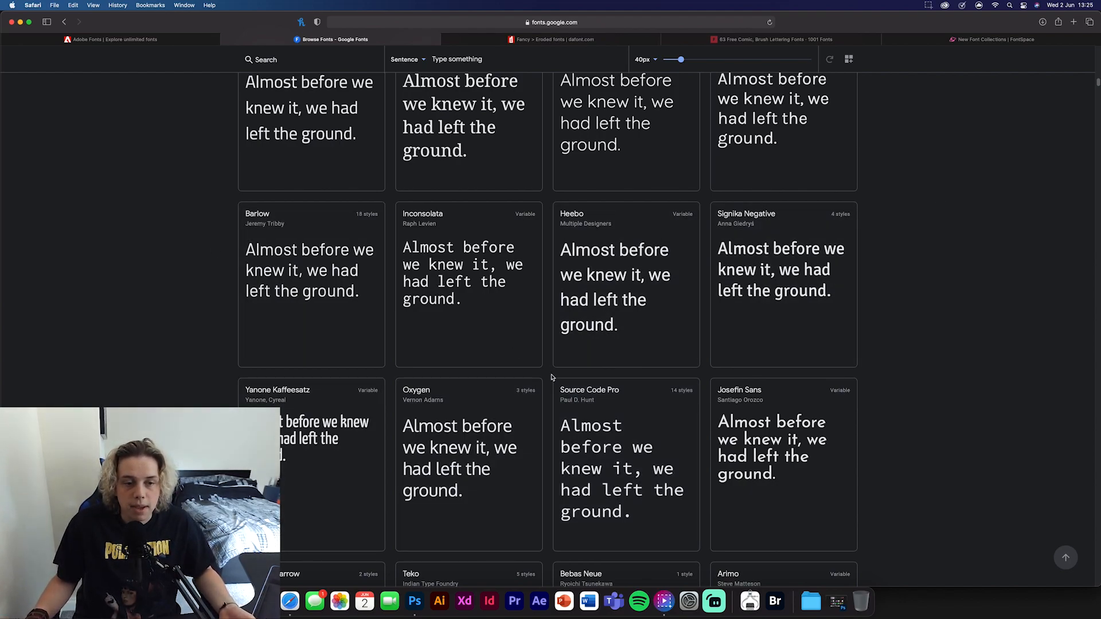
scroll(529, 368, "down", 1)
scroll(529, 368, "down", 3)
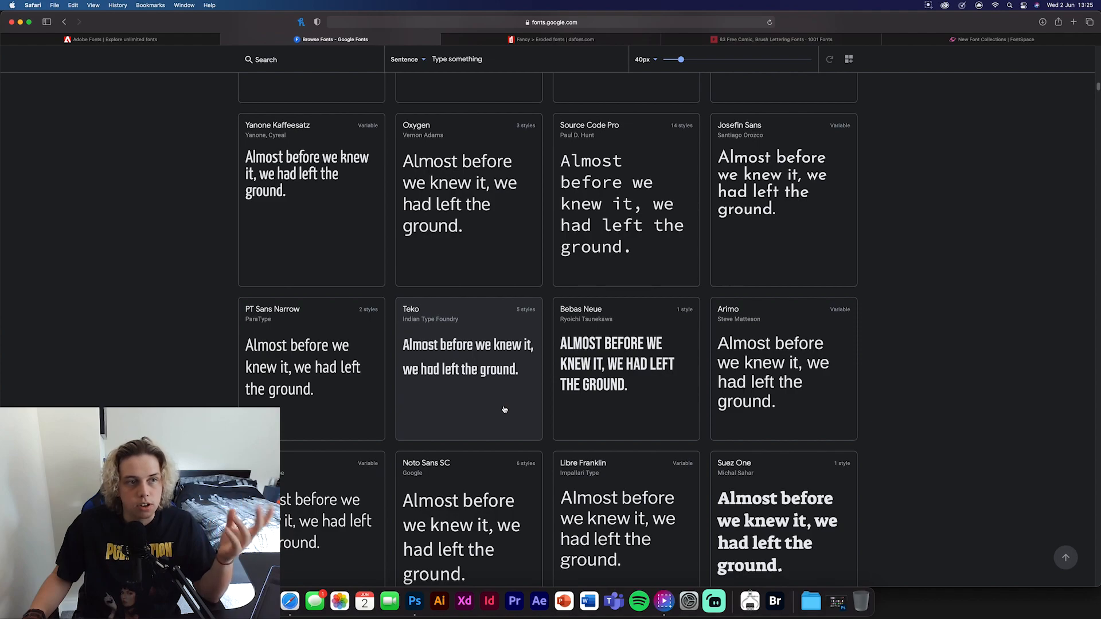
scroll(504, 410, "down", 8)
scroll(504, 409, "down", 4)
scroll(504, 410, "down", 4)
scroll(504, 410, "down", 4)
scroll(504, 410, "down", 3)
scroll(504, 409, "down", 6)
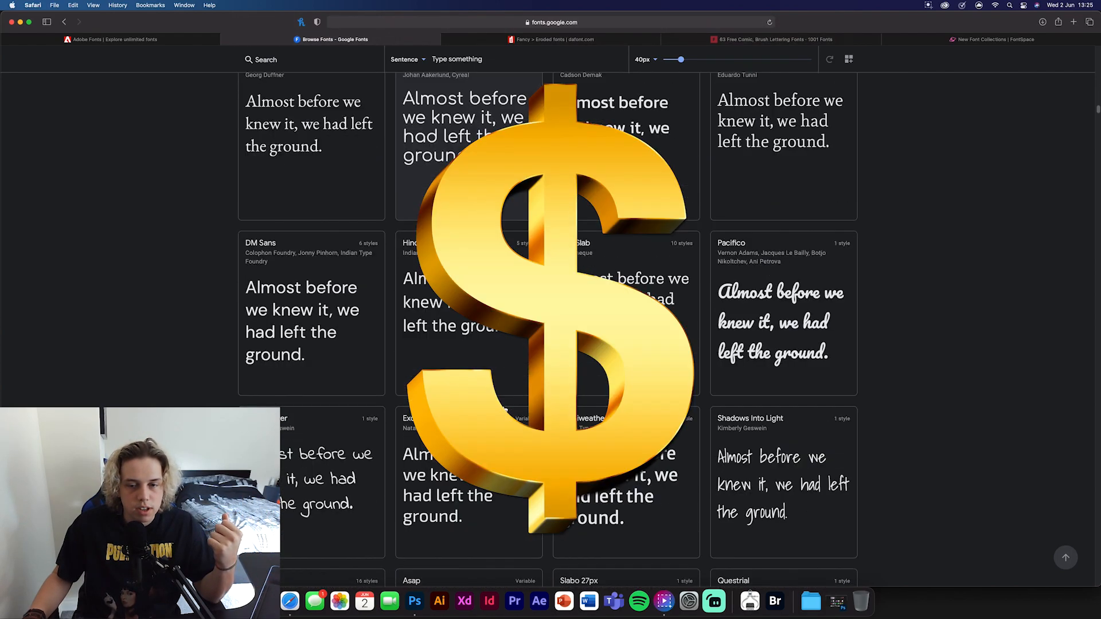
scroll(503, 410, "down", 5)
scroll(505, 409, "down", 2)
scroll(344, 301, "down", 2)
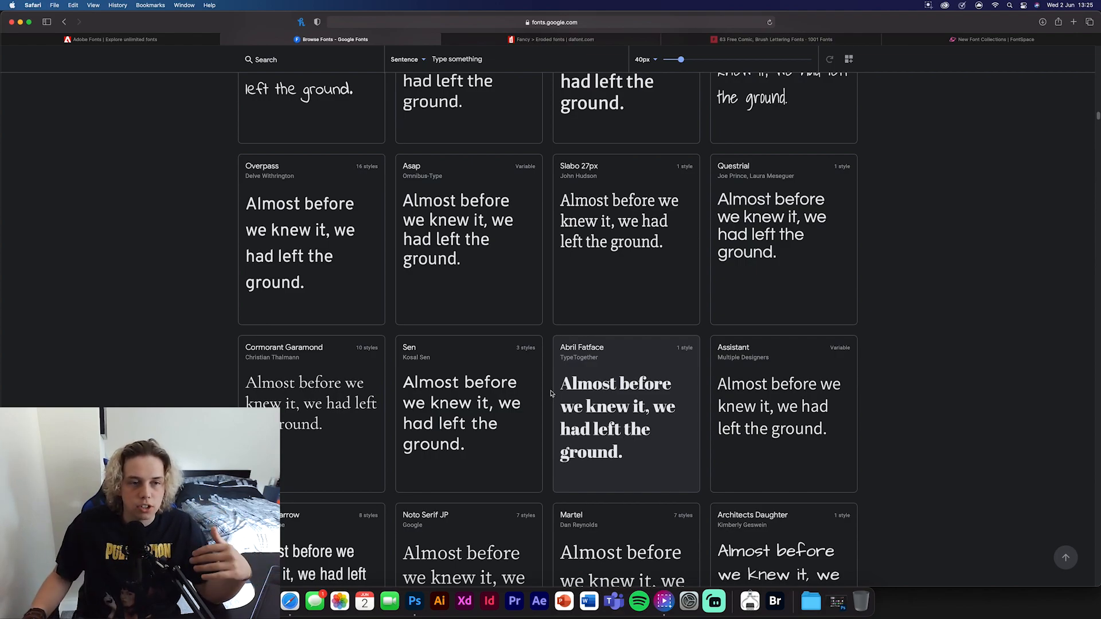
scroll(456, 270, "down", 4)
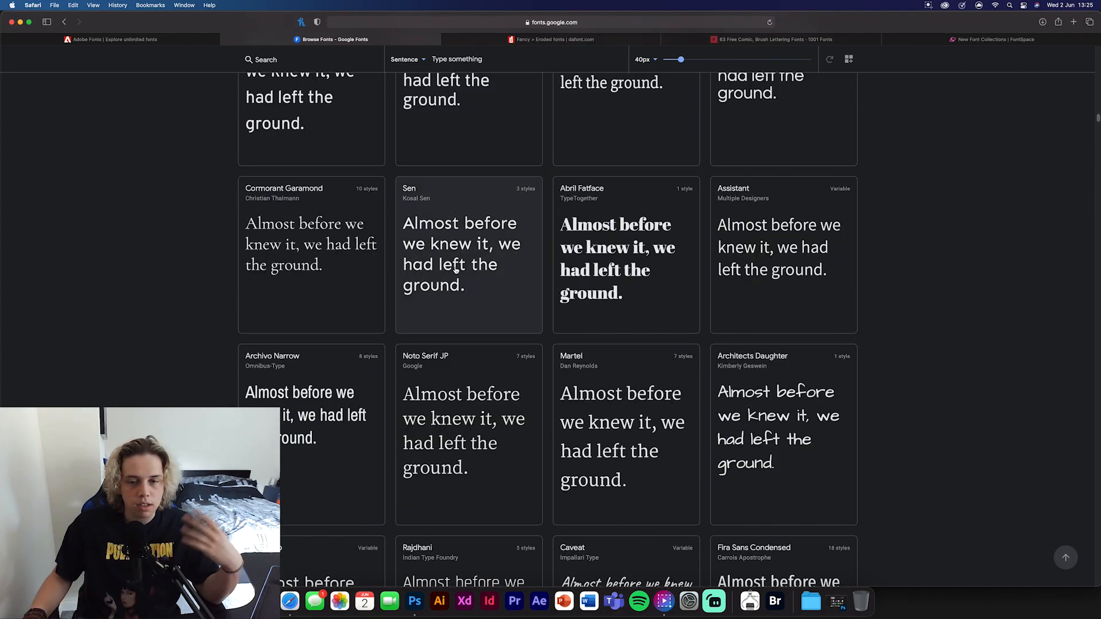
scroll(626, 304, "down", 4)
scroll(627, 305, "down", 5)
scroll(626, 304, "down", 5)
scroll(626, 305, "up", 10)
scroll(626, 305, "down", 8)
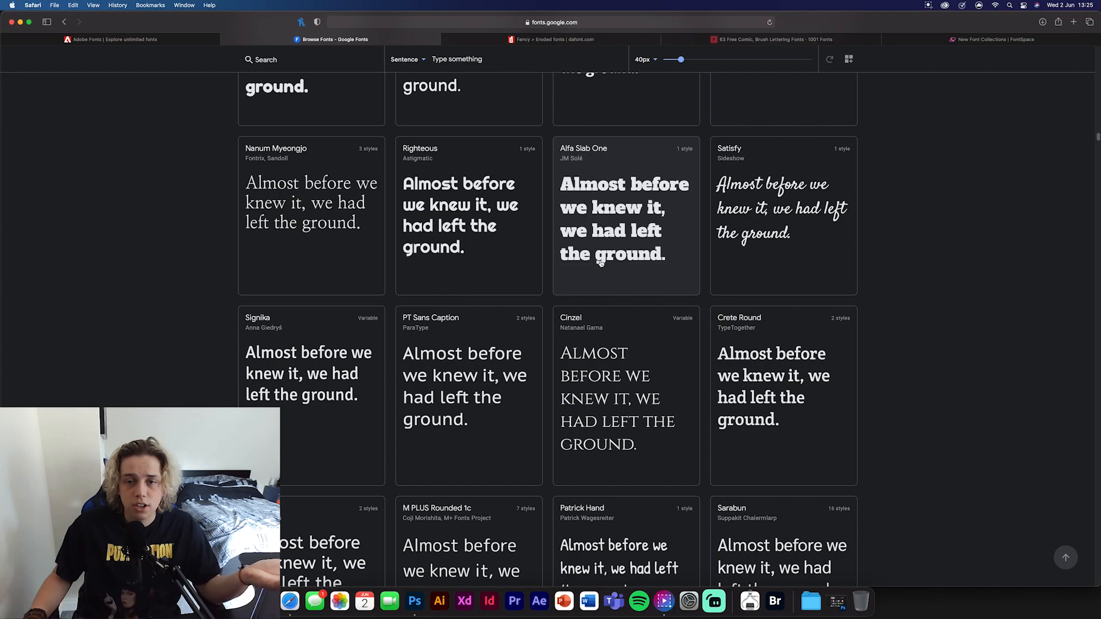
scroll(601, 264, "up", 1)
scroll(600, 264, "down", 10)
scroll(601, 265, "down", 5)
scroll(602, 264, "up", 10)
scroll(602, 265, "up", 10)
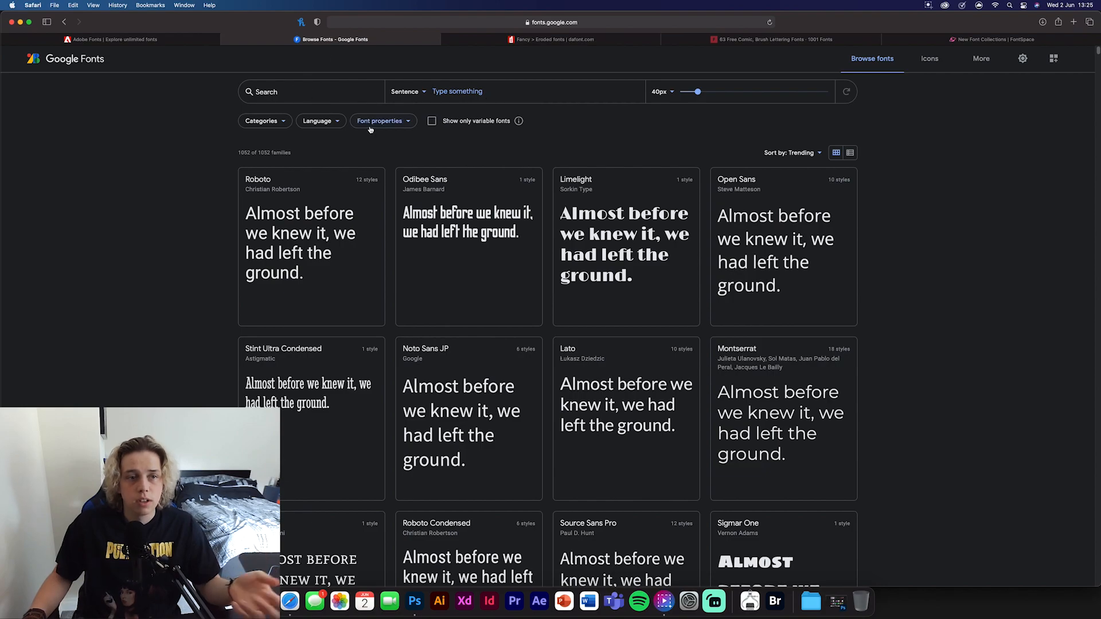
Step: Enlarge the Google Fonts preview text with the size slider to about 52px
left_click(255, 91)
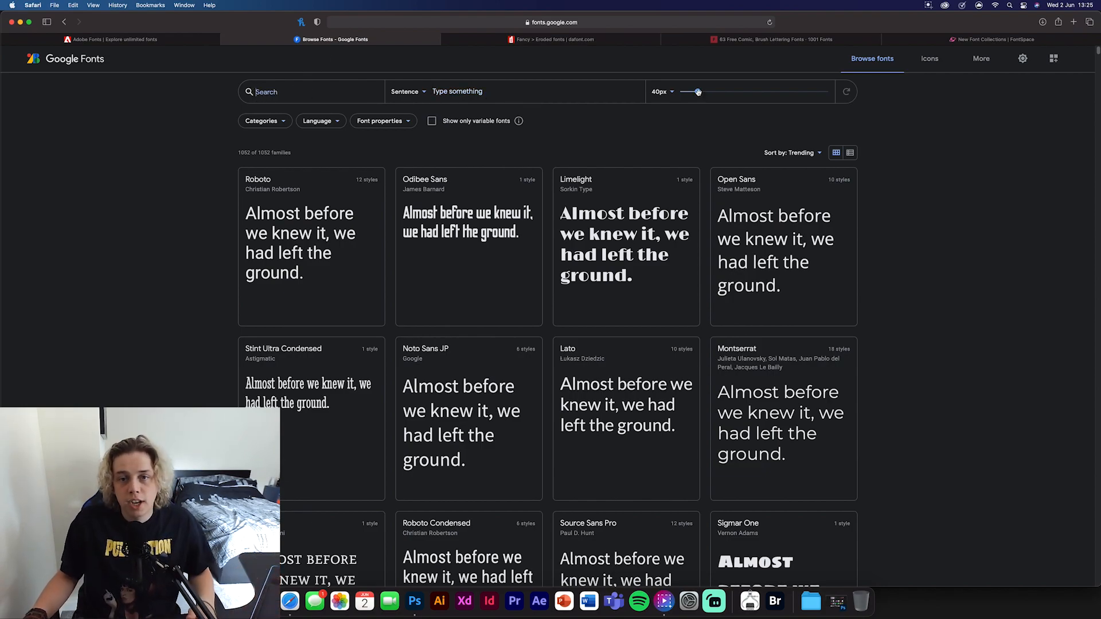
left_click_drag(696, 91, 698, 91)
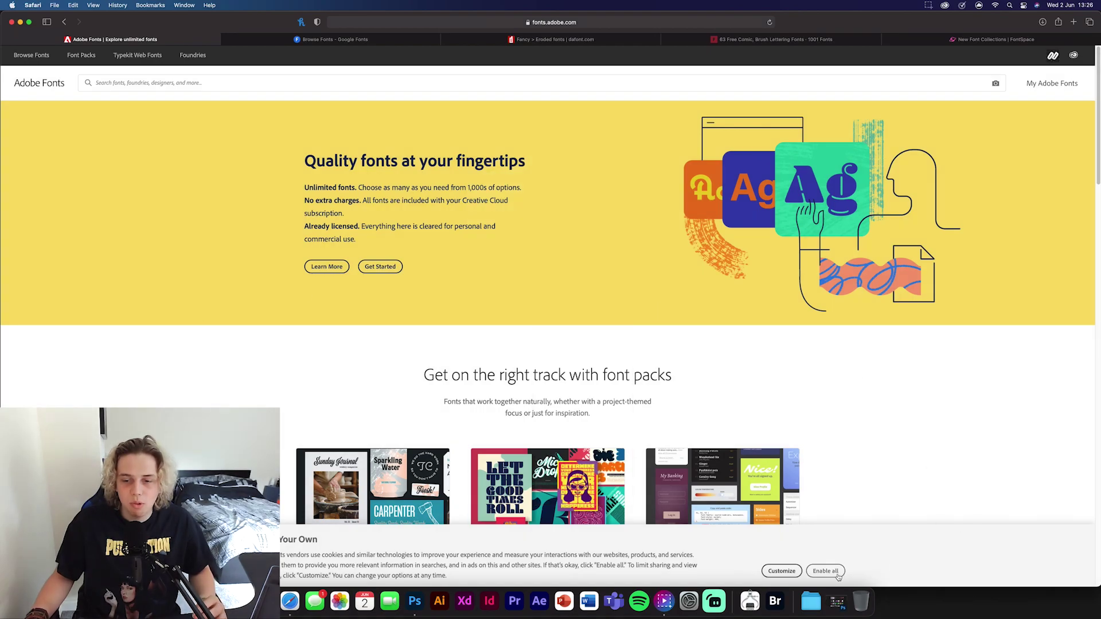
Step: Enable all cookies and browse the full catalogue of 2,378 font families
left_click(825, 571)
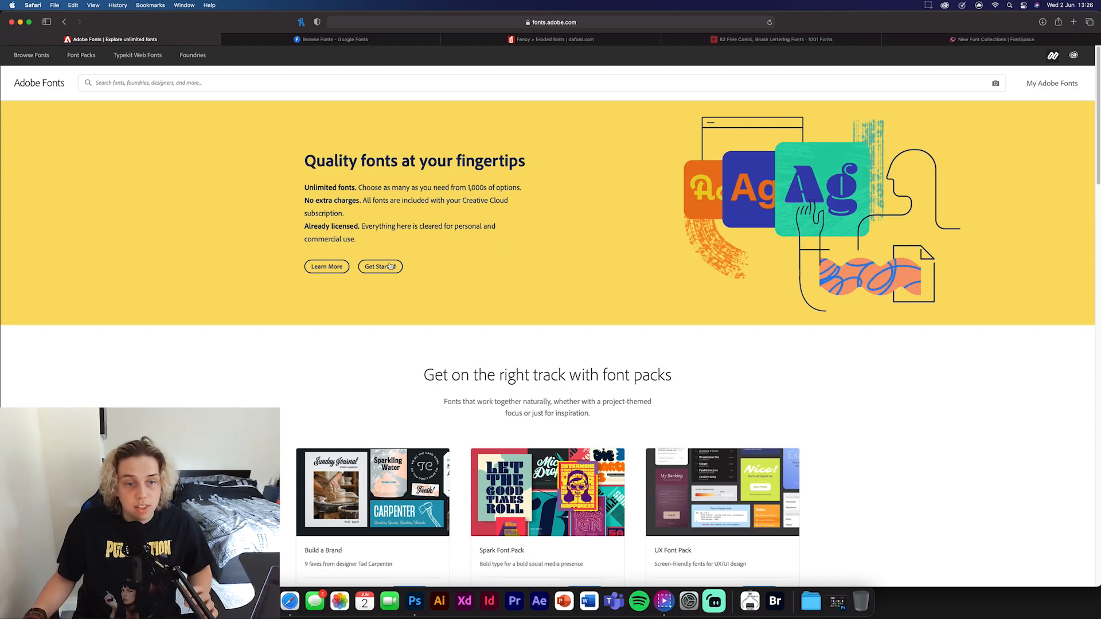
scroll(392, 268, "down", 5)
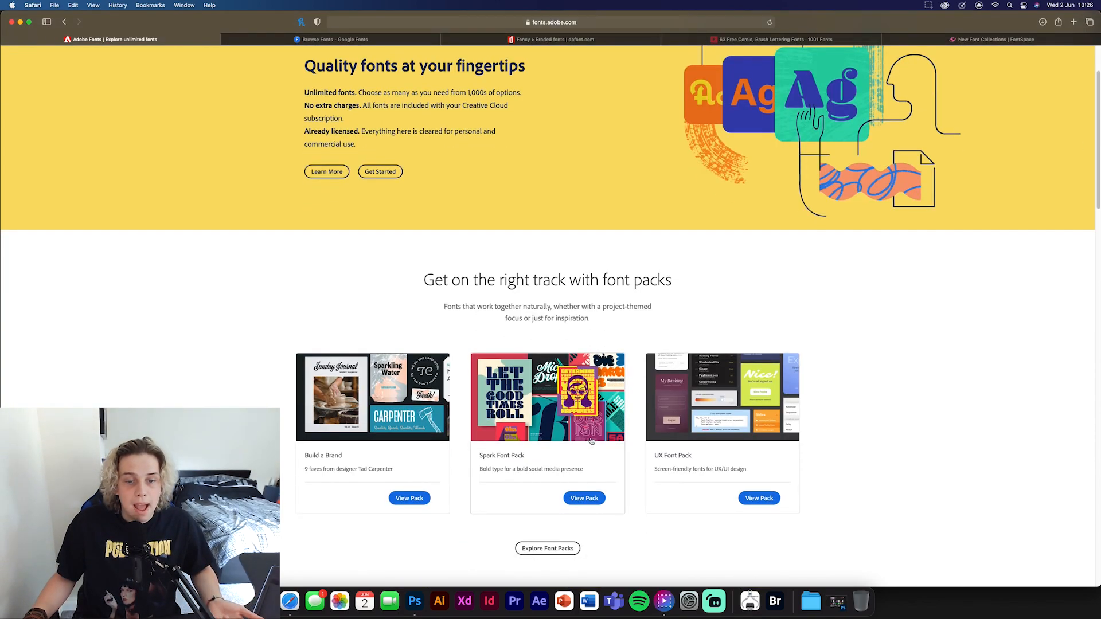
scroll(592, 440, "down", 2)
scroll(593, 441, "up", 10)
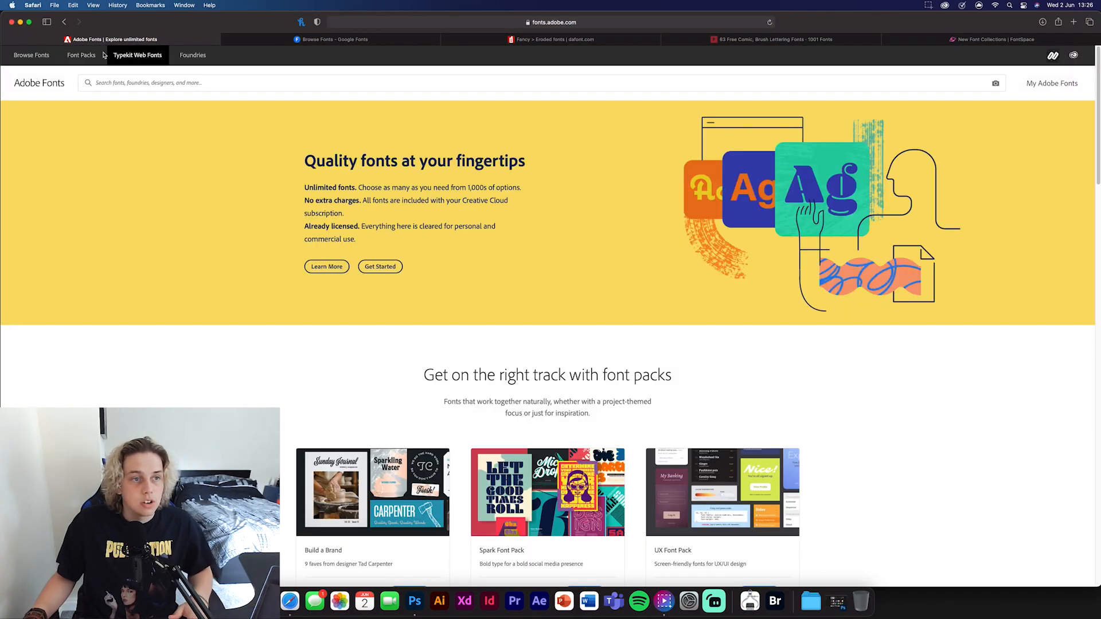
left_click(24, 56)
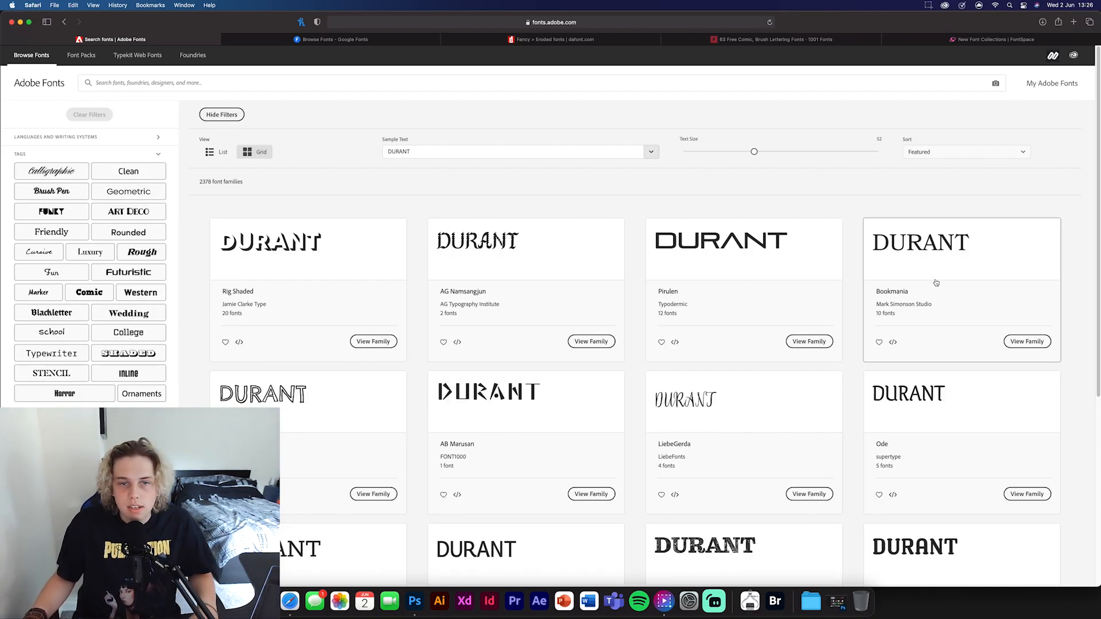
Step: Focus the Sample Text field, then move to page 2 of the font results
left_click(396, 152)
left_click(432, 153)
scroll(551, 215, "down", 1)
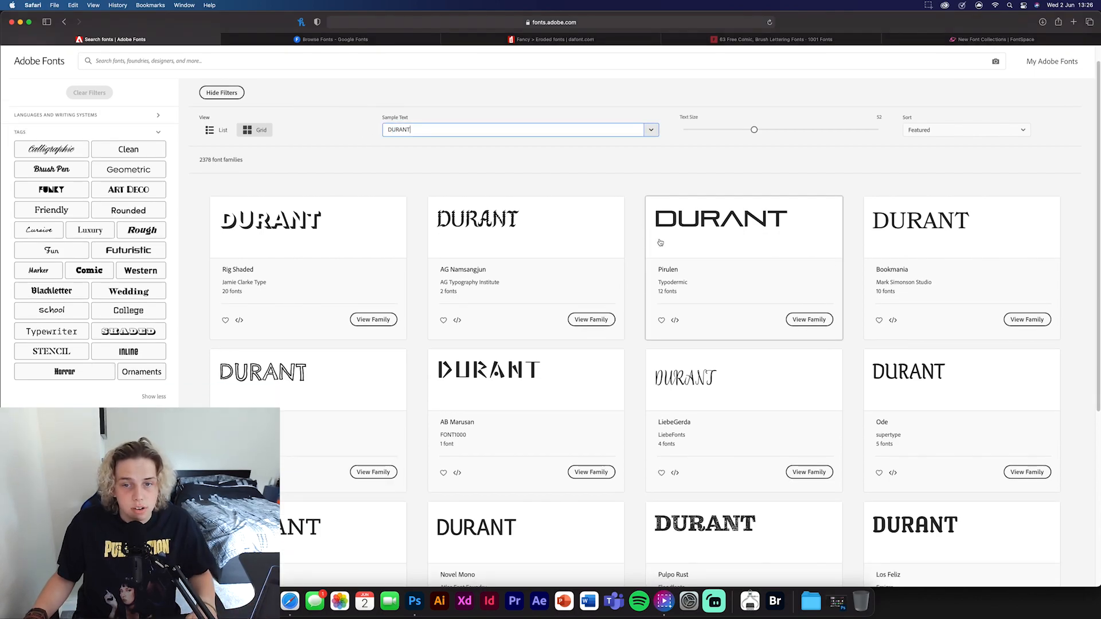
scroll(810, 458, "down", 3)
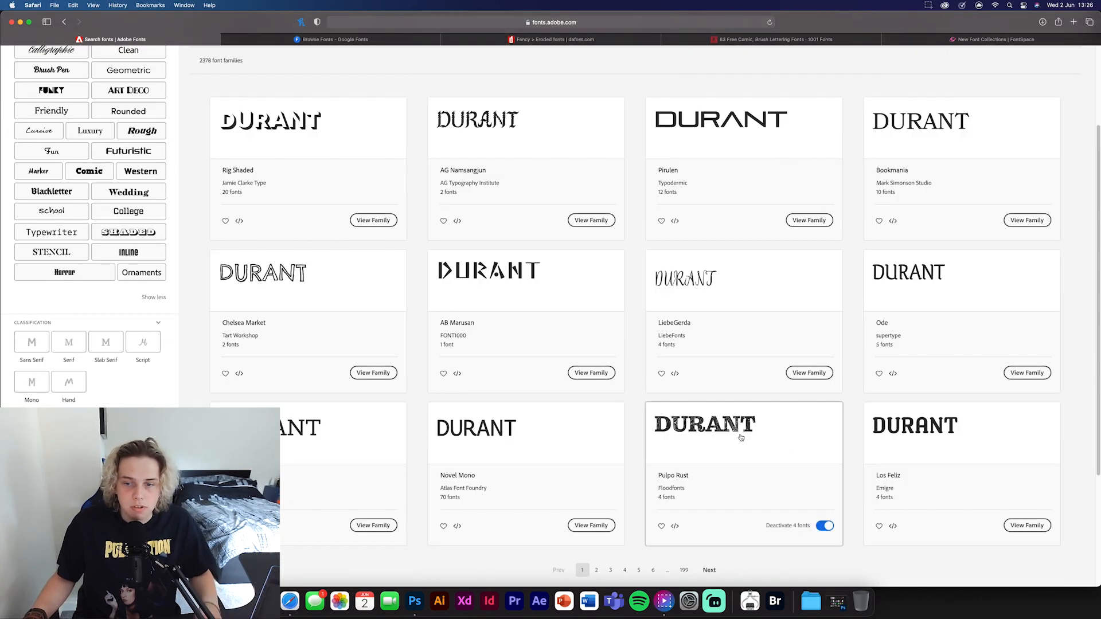
scroll(739, 435, "down", 3)
left_click(596, 484)
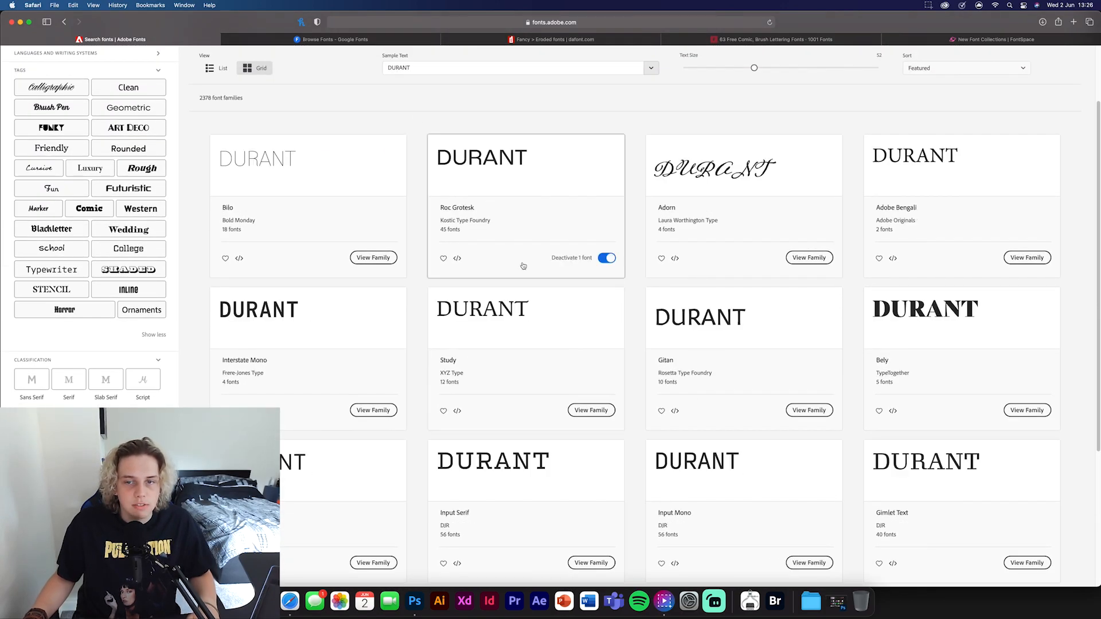
scroll(621, 359, "up", 3)
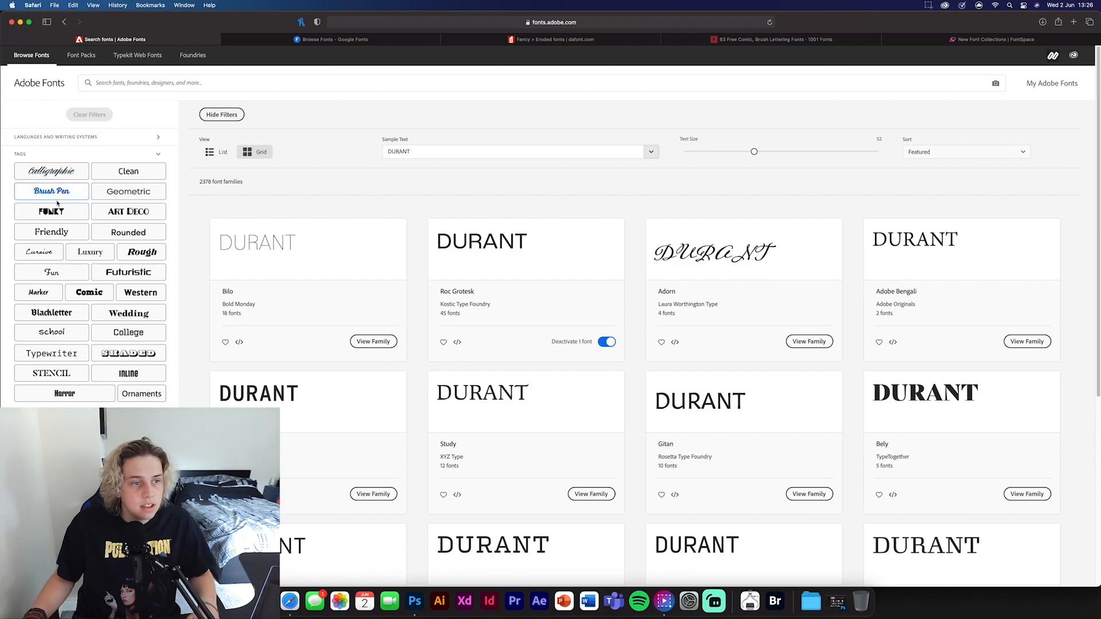
Step: Filter by the Comic, Typewriter and Shaded tags (page 2), then Inline with 42 families
left_click(89, 293)
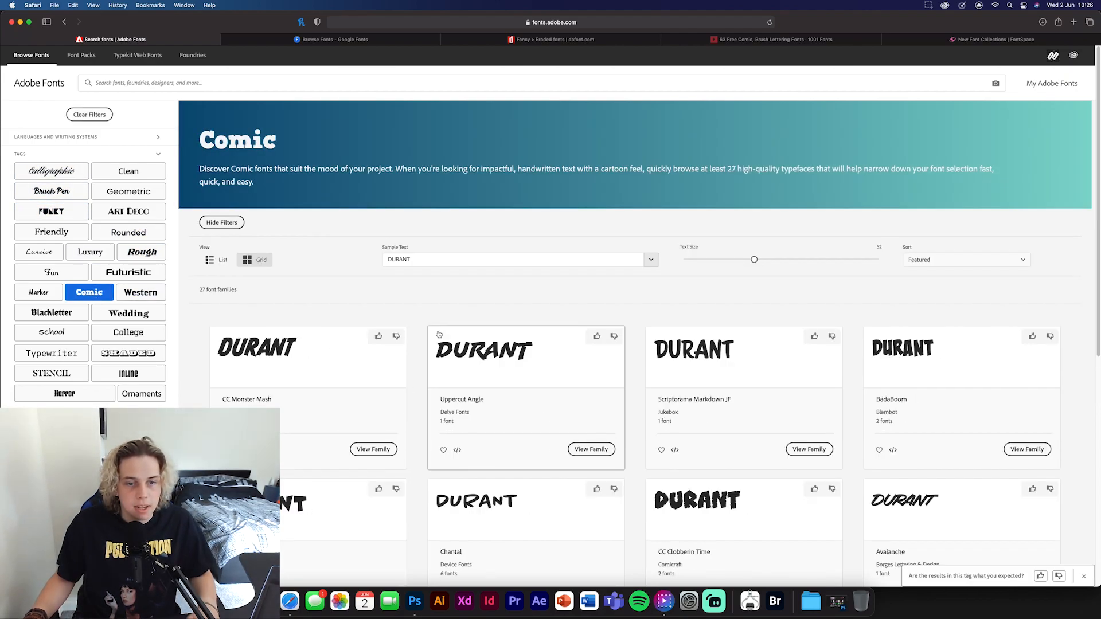
scroll(575, 304, "down", 2)
scroll(729, 351, "down", 3)
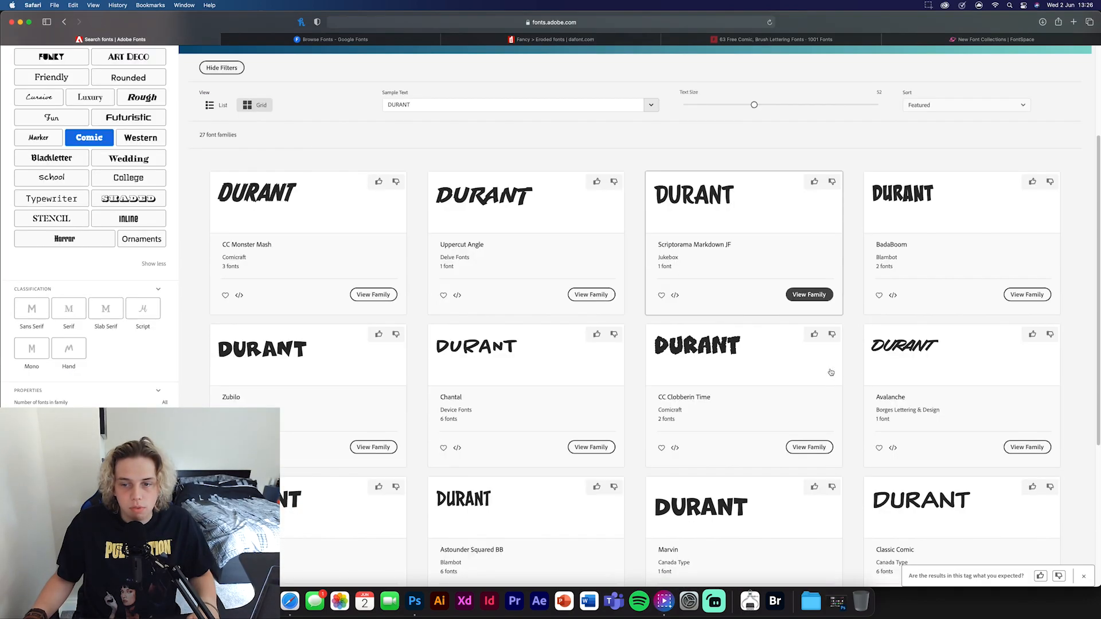
scroll(729, 351, "down", 1)
scroll(729, 352, "up", 1)
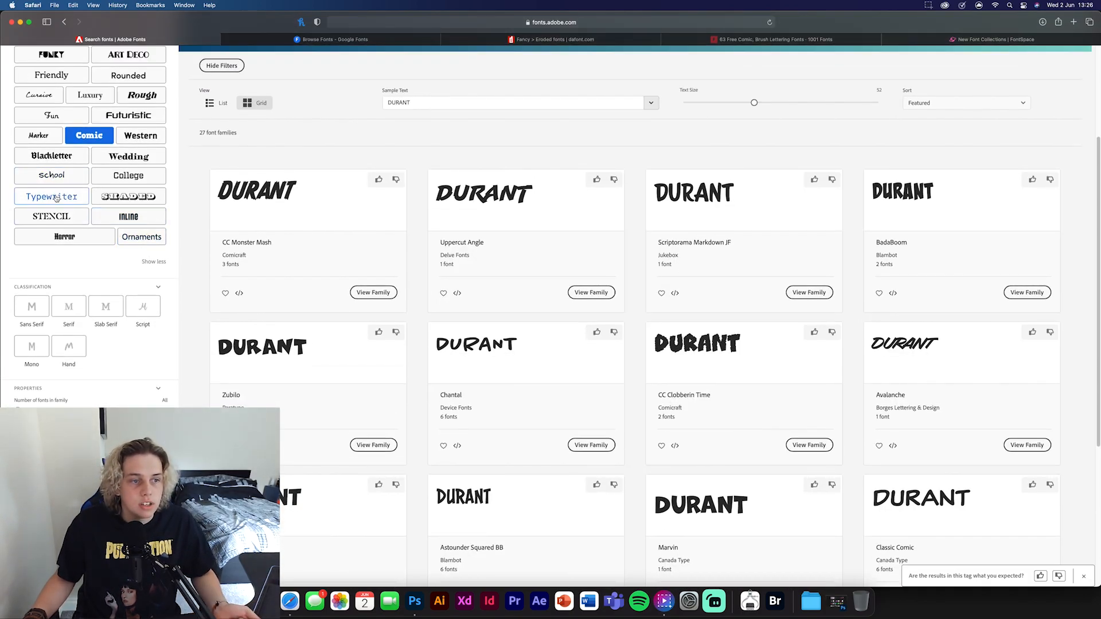
left_click(52, 196)
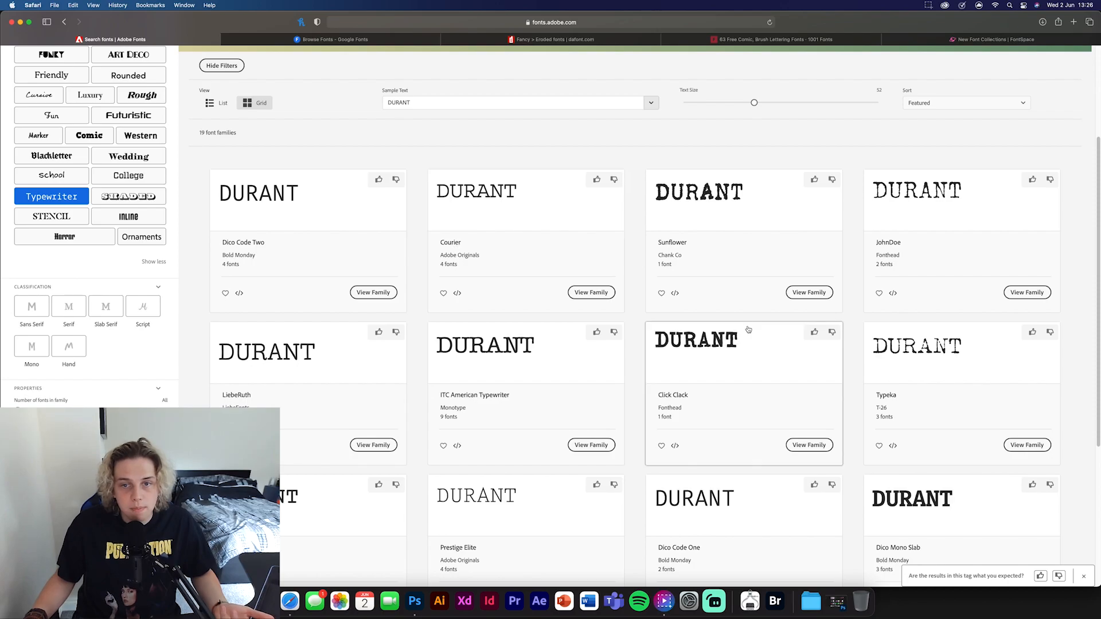
scroll(516, 344, "up", 2)
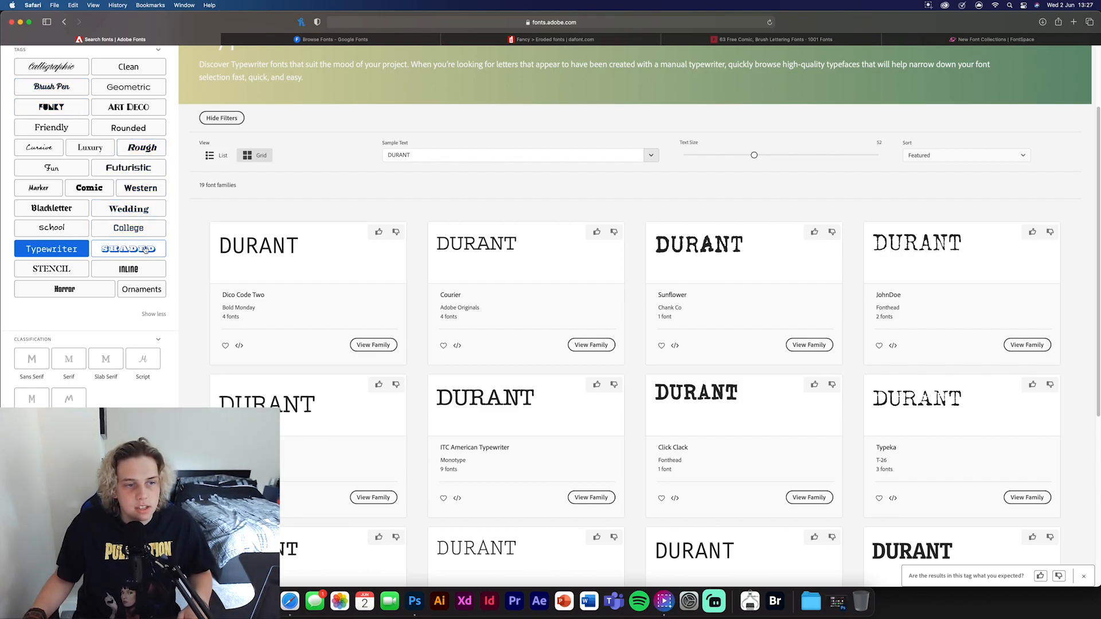
left_click(128, 248)
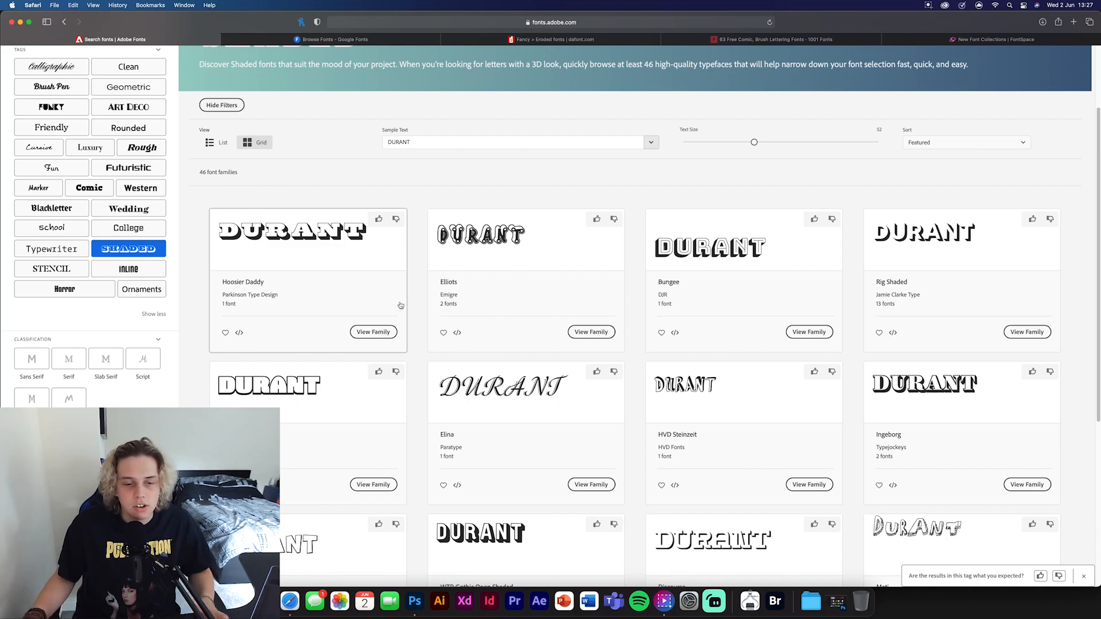
scroll(843, 347, "down", 4)
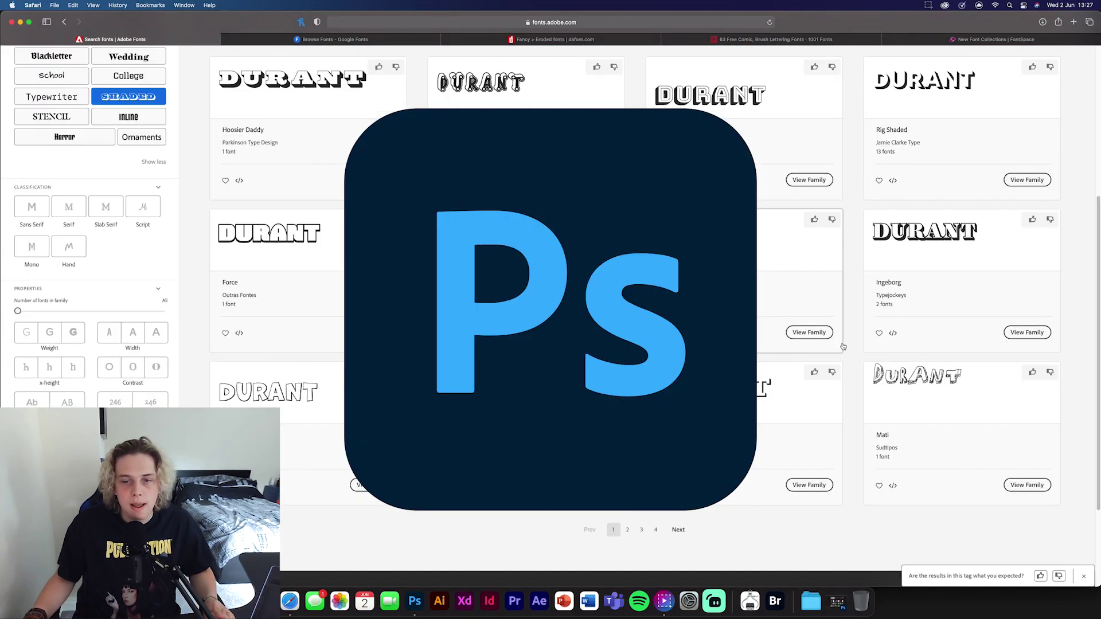
scroll(843, 347, "down", 1)
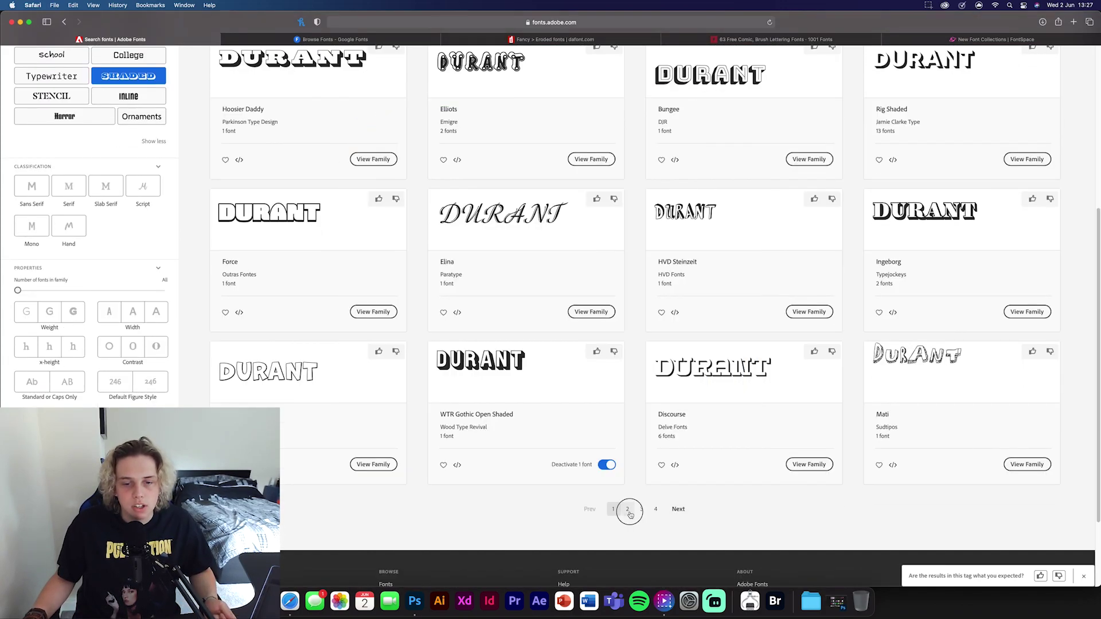
left_click(629, 510)
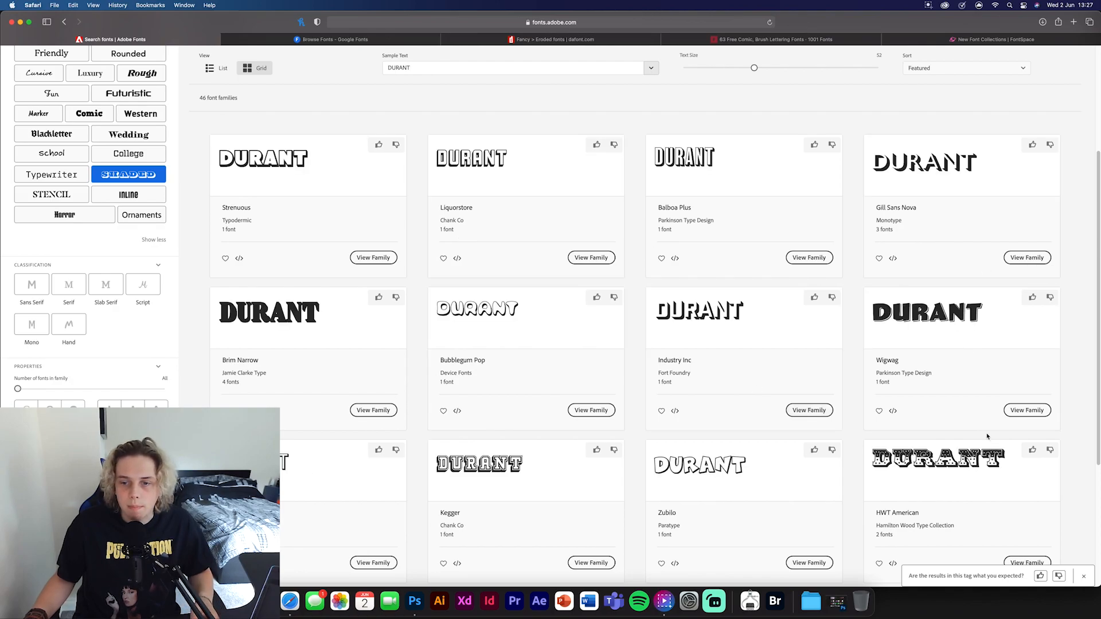
scroll(138, 207, "up", 2)
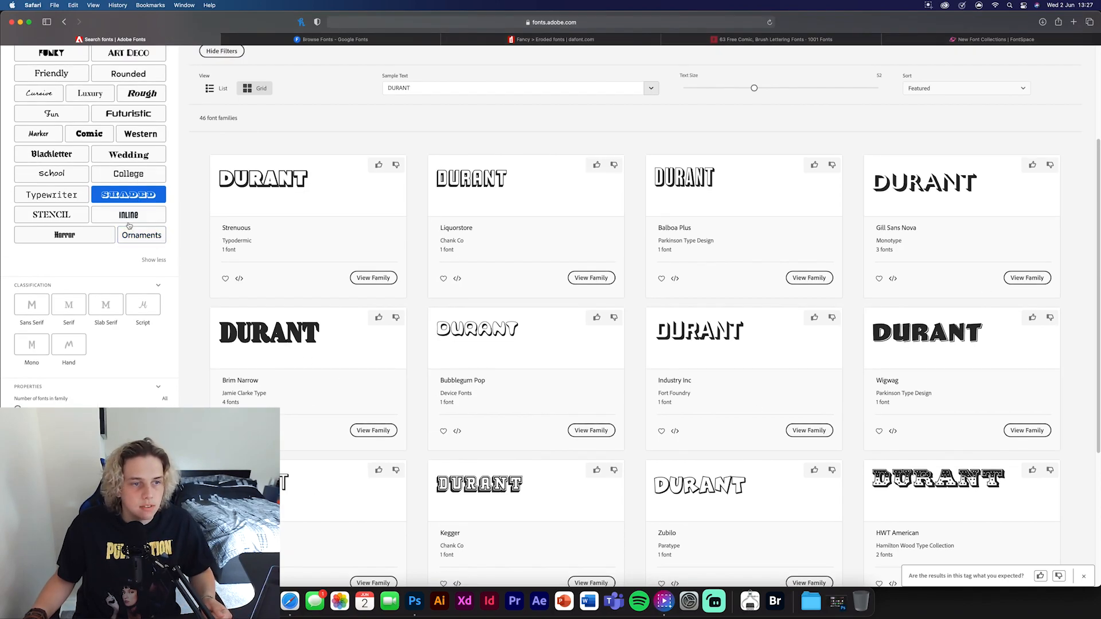
left_click(129, 213)
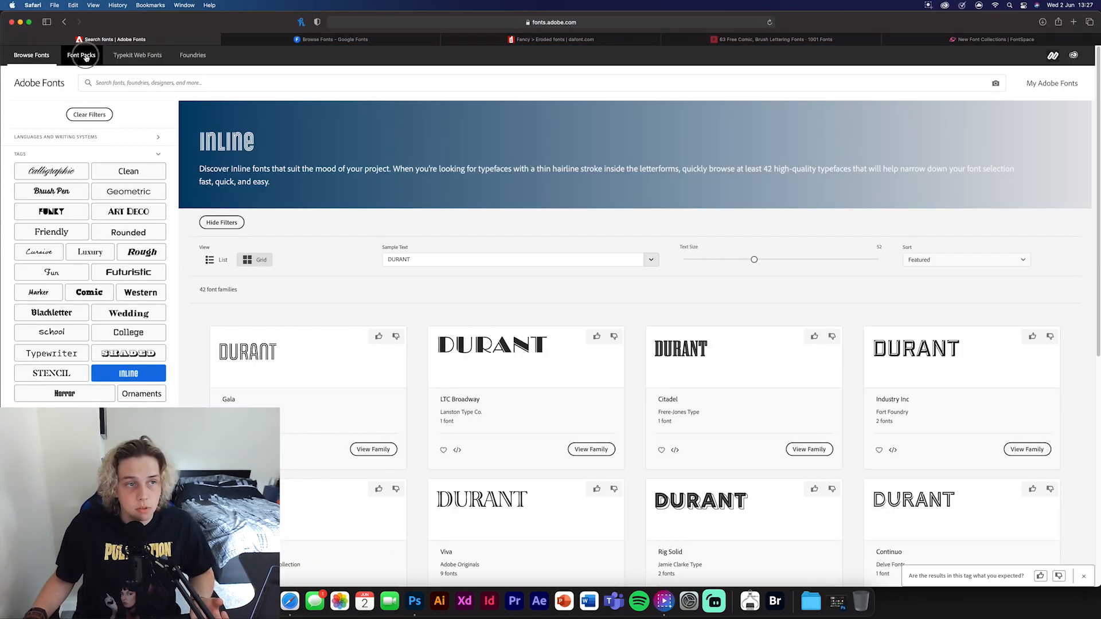
Step: Show the Font Packs page with curated packs like Build a Brand
left_click(81, 55)
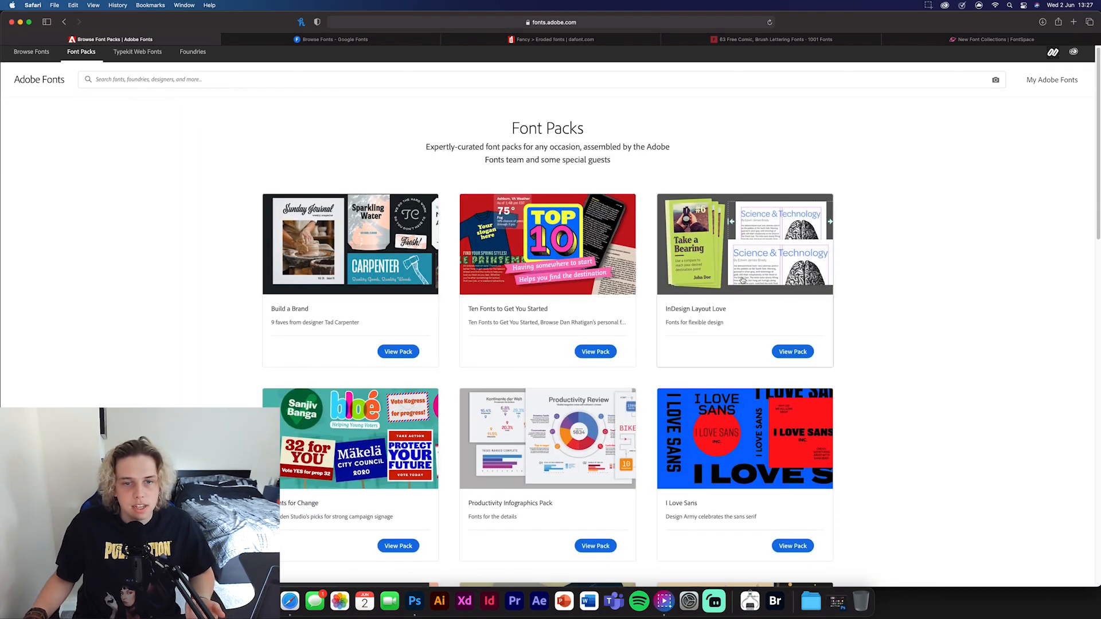
scroll(712, 340, "down", 2)
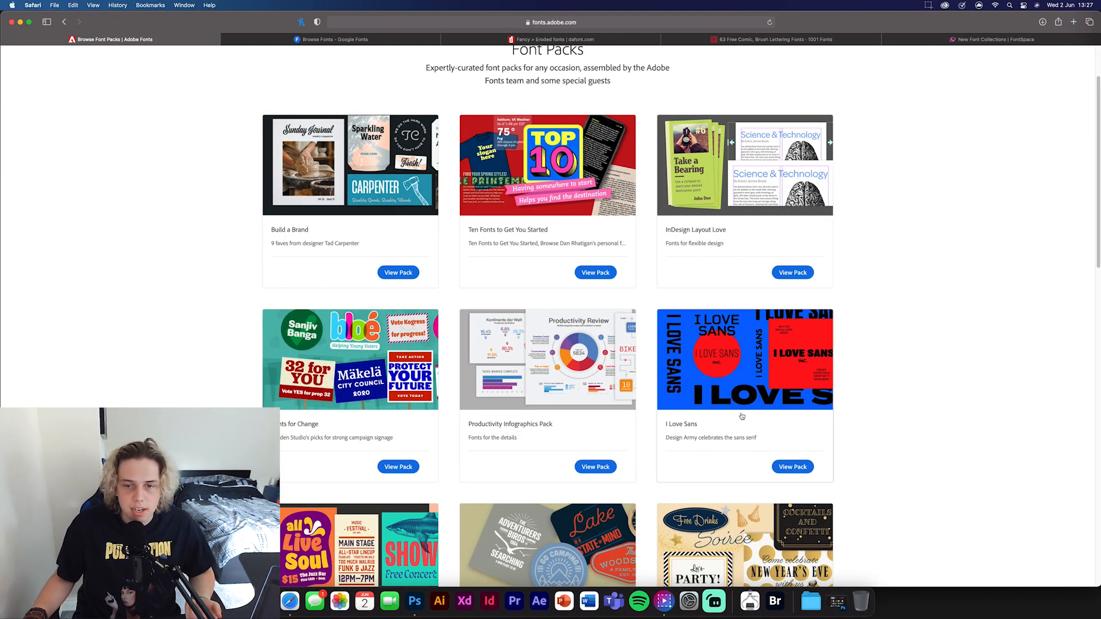
scroll(420, 445, "down", 3)
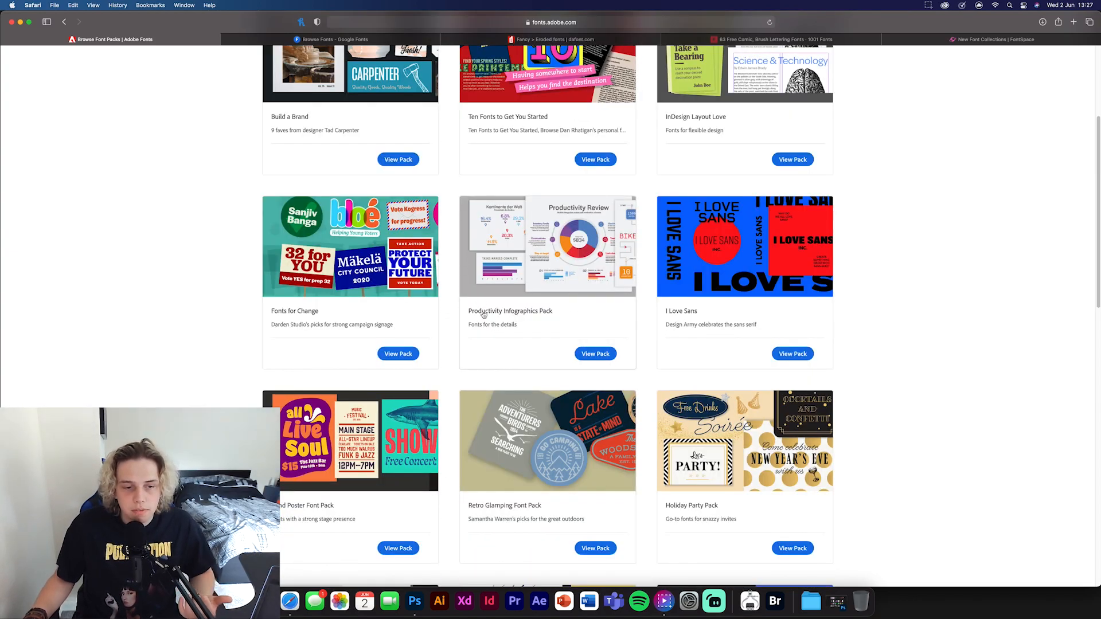
scroll(481, 380, "down", 2)
scroll(480, 379, "down", 3)
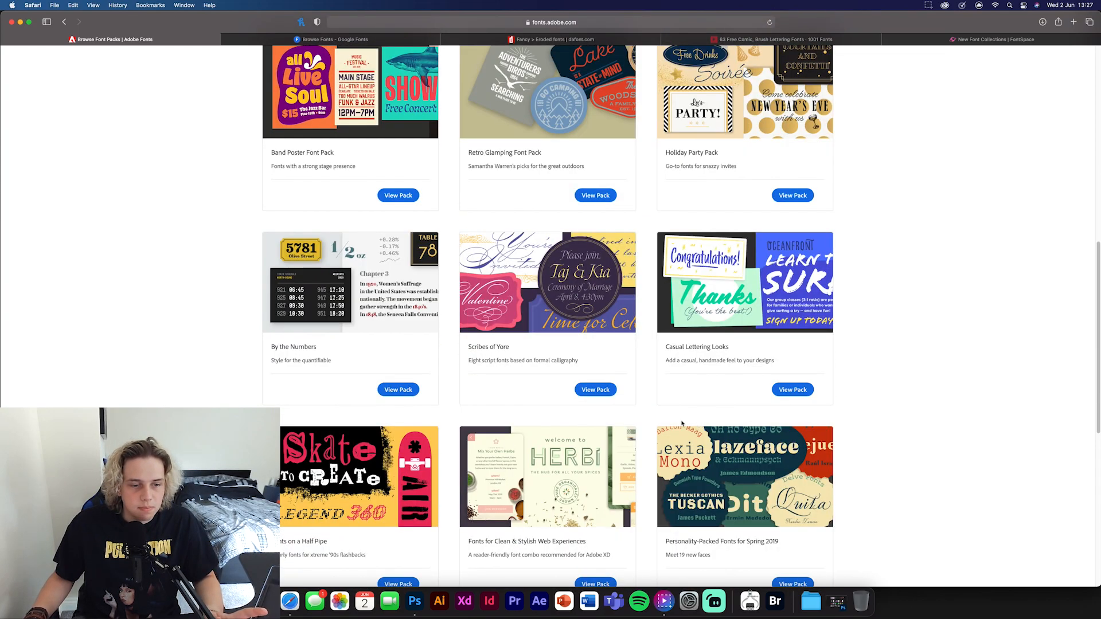
scroll(616, 433, "down", 2)
scroll(323, 444, "down", 2)
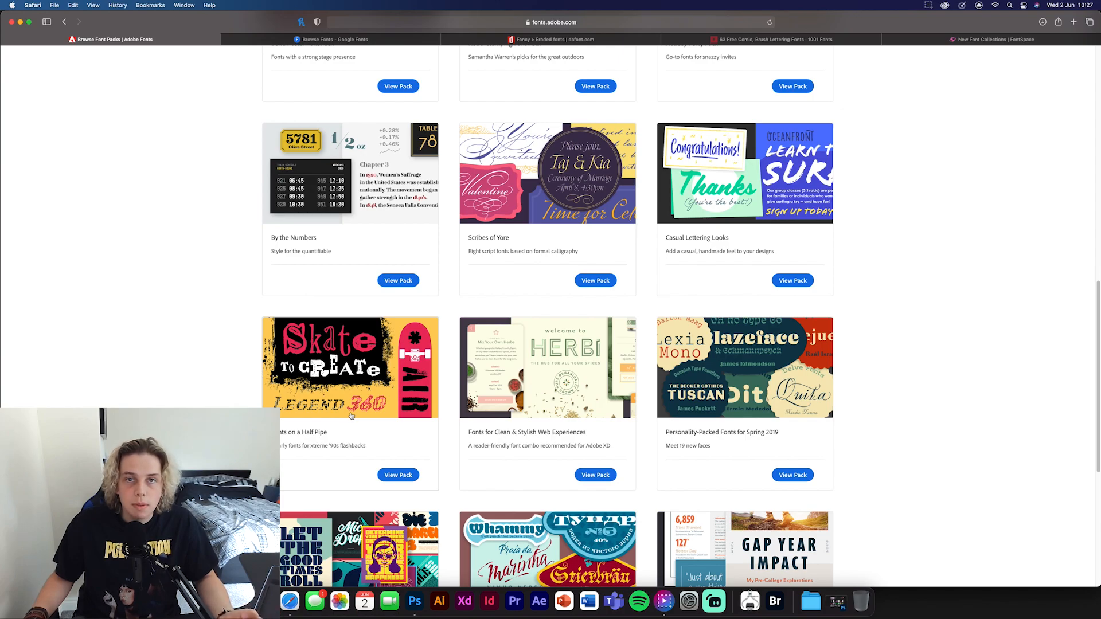
scroll(352, 415, "down", 2)
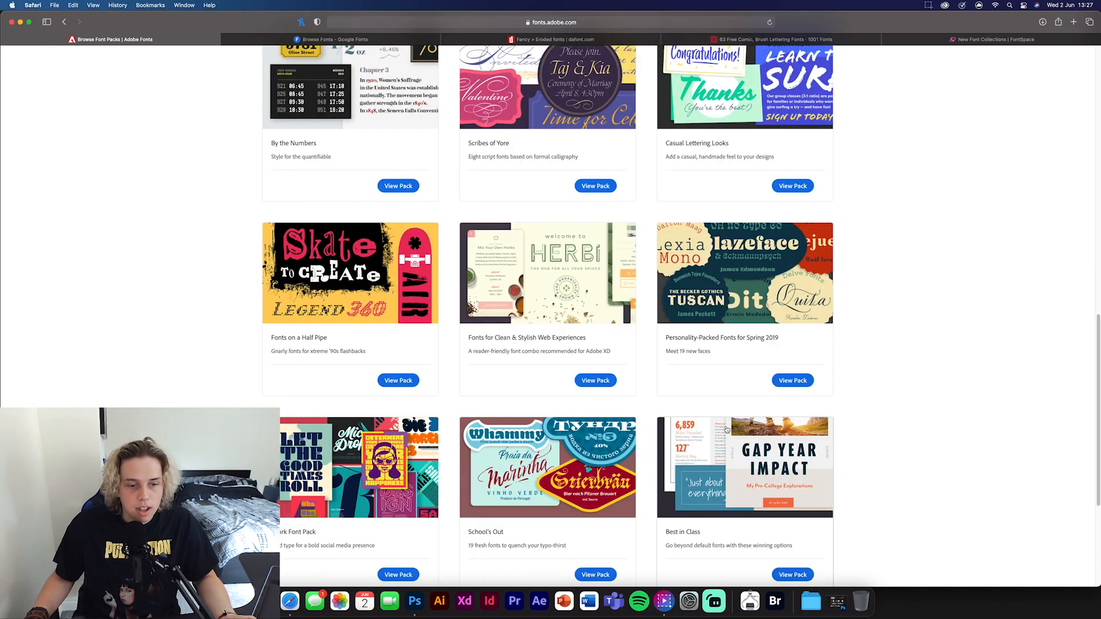
scroll(319, 413, "down", 3)
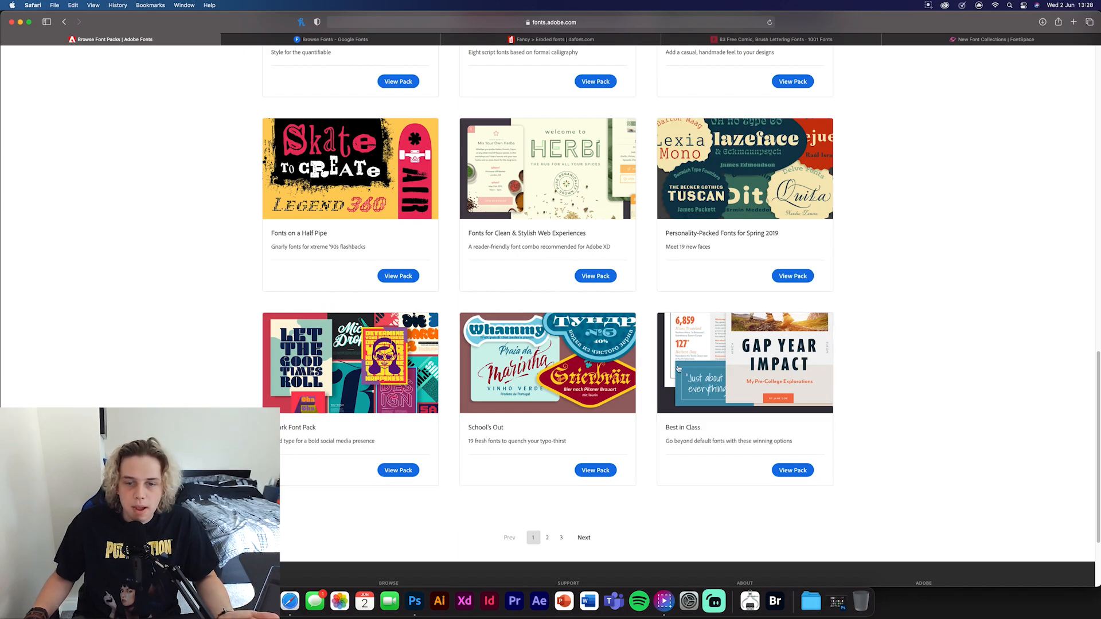
scroll(596, 331, "up", 5)
scroll(597, 330, "up", 5)
scroll(595, 330, "up", 5)
Step: Show the Typekit Web Fonts page with its quick start guide
left_click(137, 55)
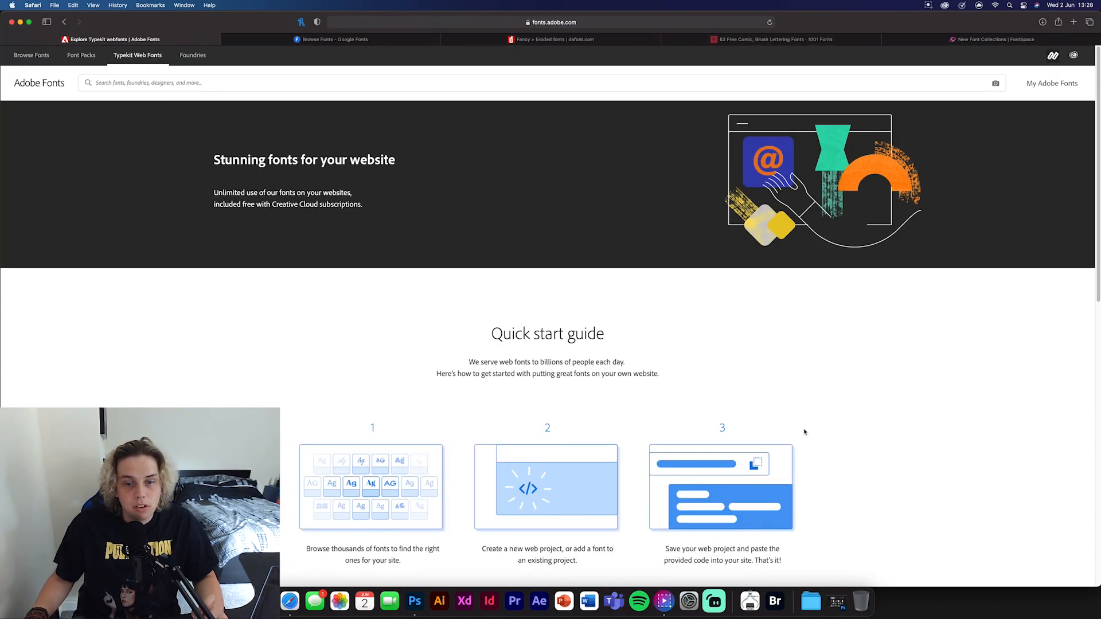
scroll(775, 430, "down", 5)
scroll(775, 430, "down", 5)
scroll(775, 430, "down", 5)
scroll(774, 430, "down", 5)
scroll(770, 425, "up", 15)
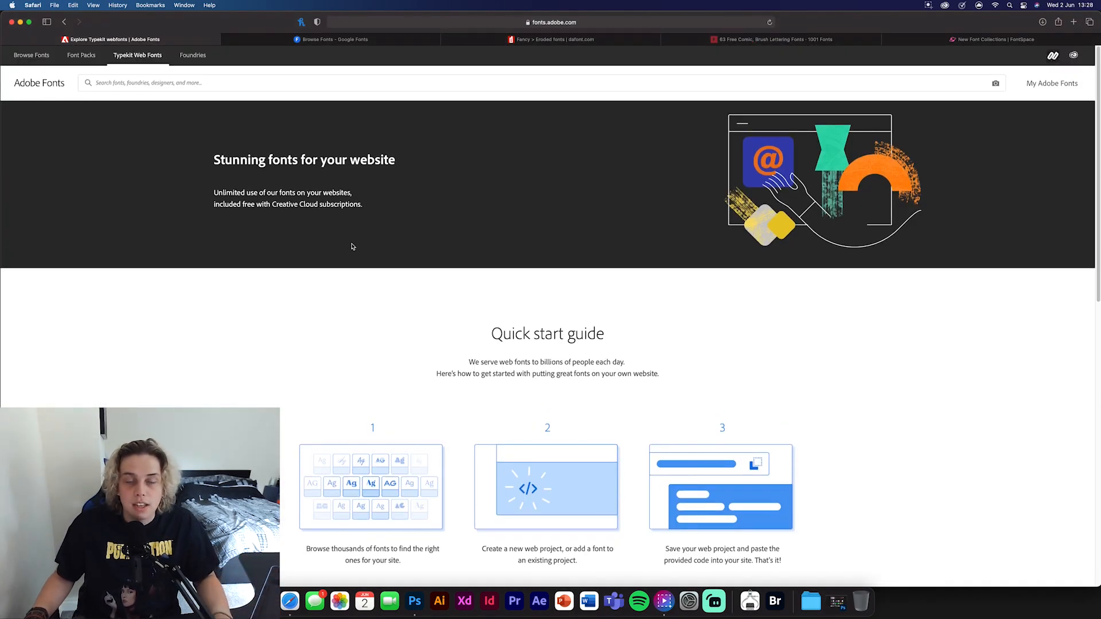
Step: Show the Foundries page featuring supertype and Design210 above all foundries
left_click(193, 55)
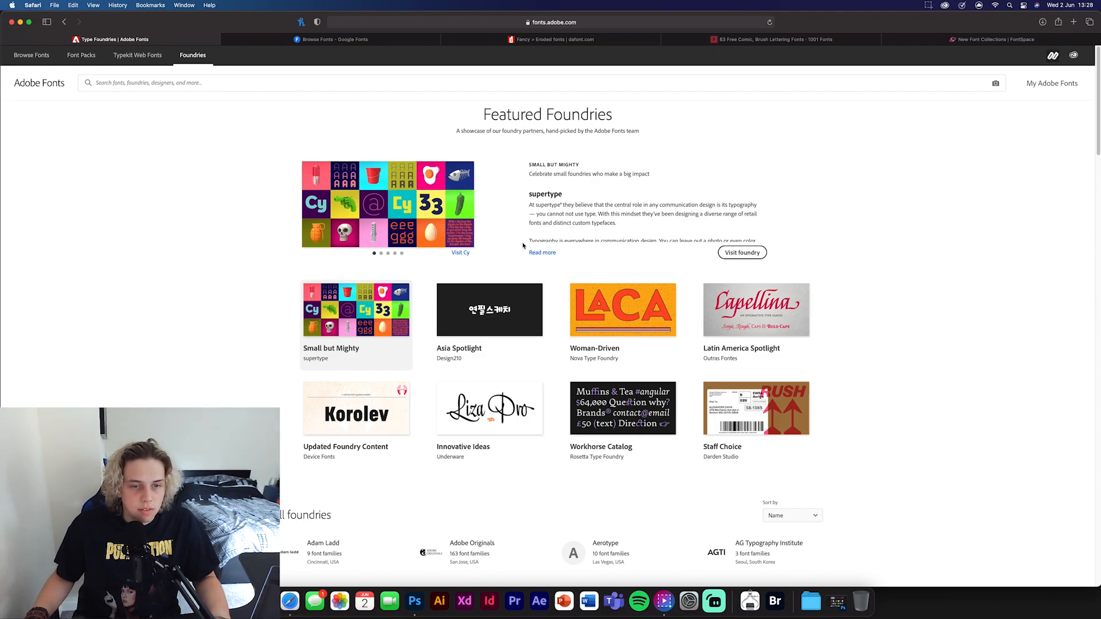
scroll(523, 245, "down", 3)
scroll(530, 207, "down", 2)
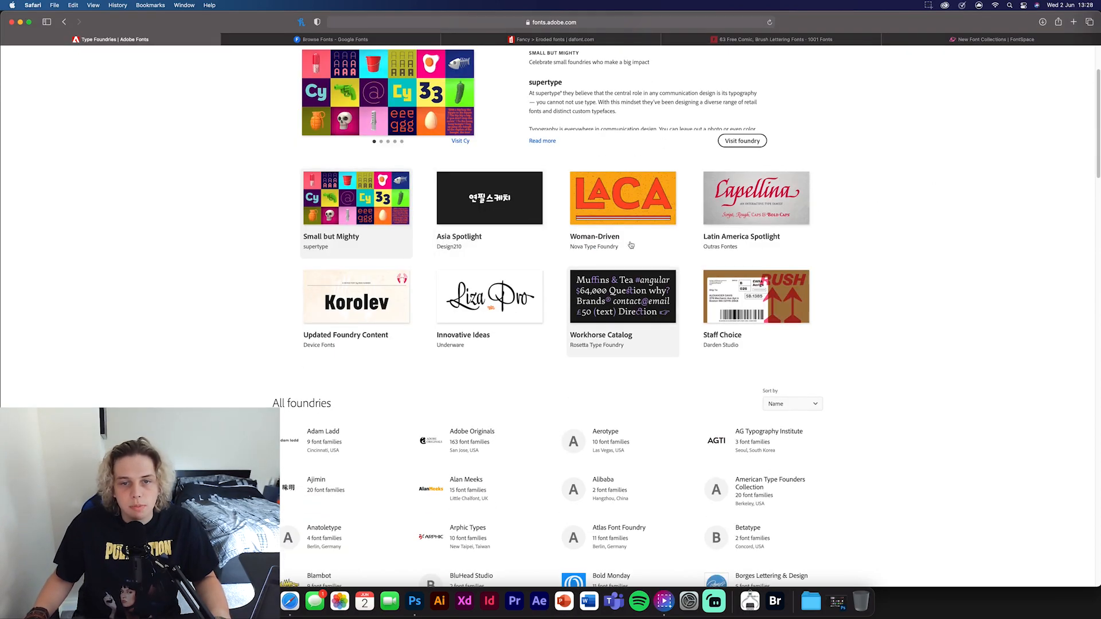
scroll(858, 407, "down", 3)
scroll(689, 344, "down", 2)
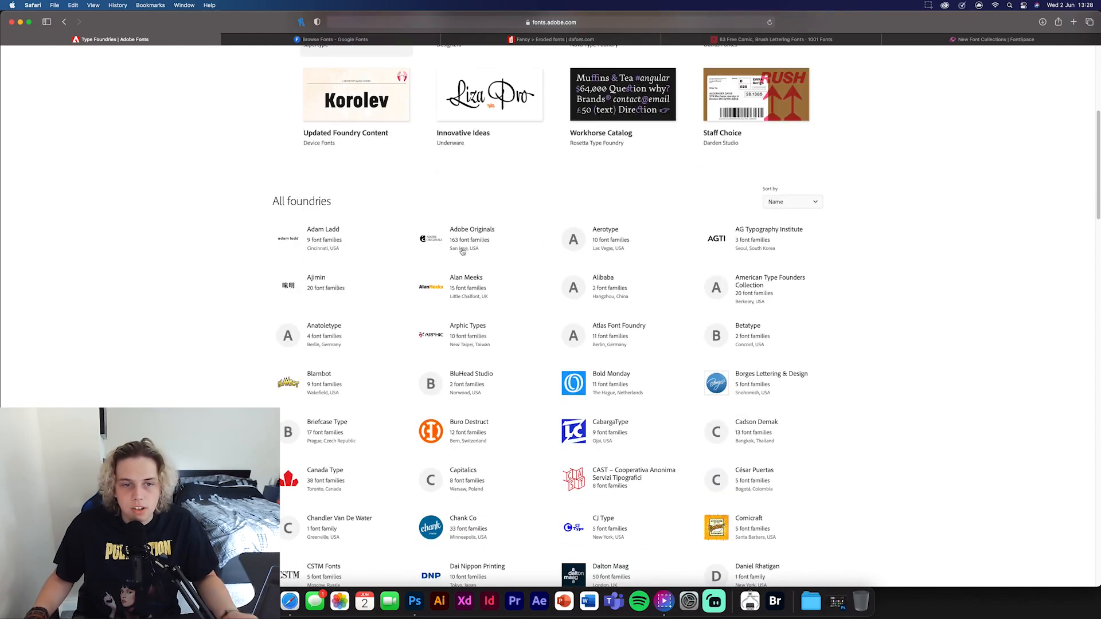
scroll(735, 471, "down", 3)
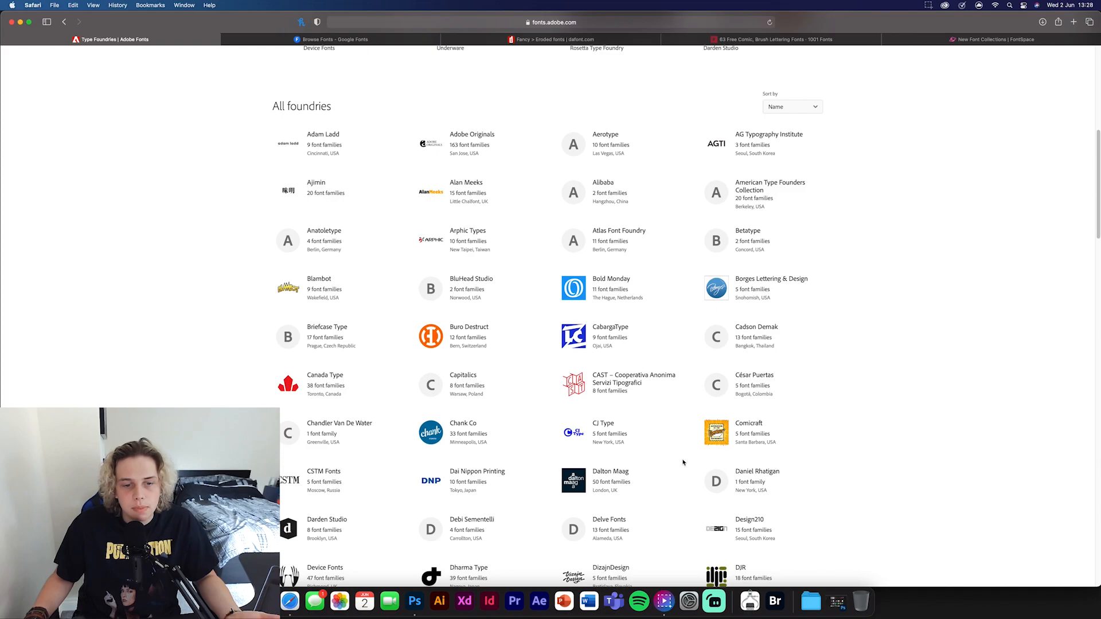
scroll(668, 454, "down", 4)
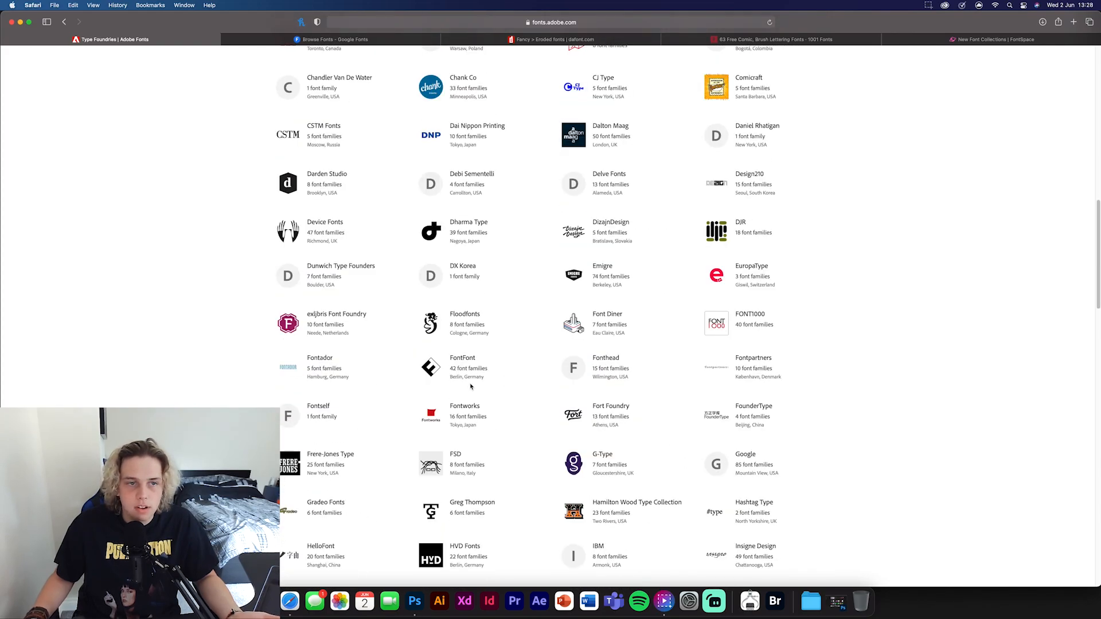
scroll(466, 388, "up", 2)
scroll(466, 389, "up", 15)
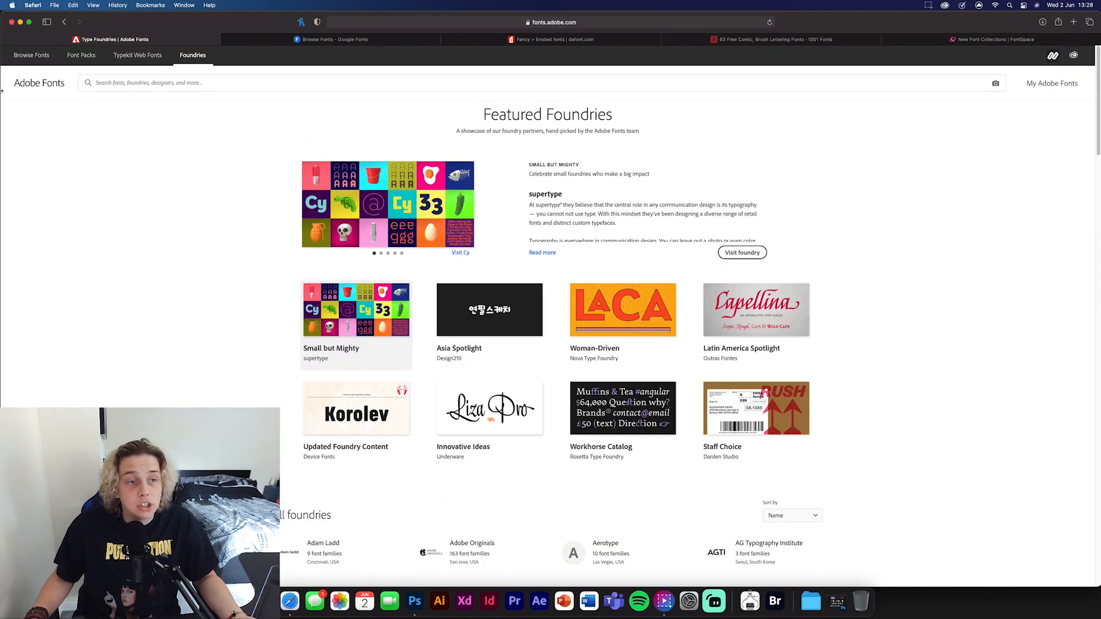
Step: Return to the unfiltered Browse Fonts catalogue of 2,378 families
left_click(31, 55)
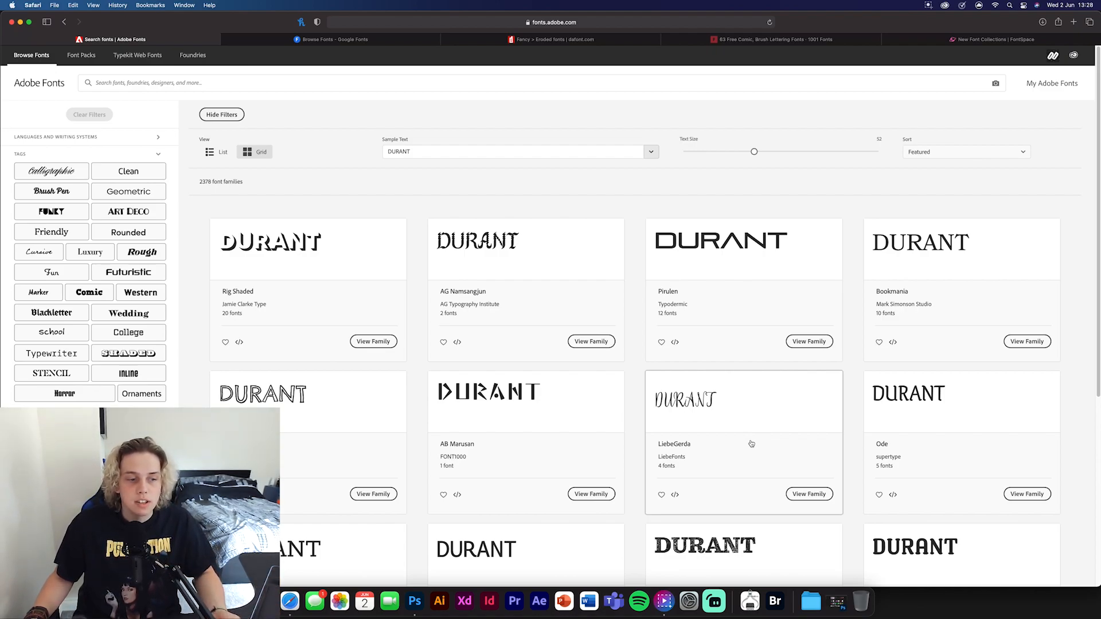
scroll(751, 444, "down", 3)
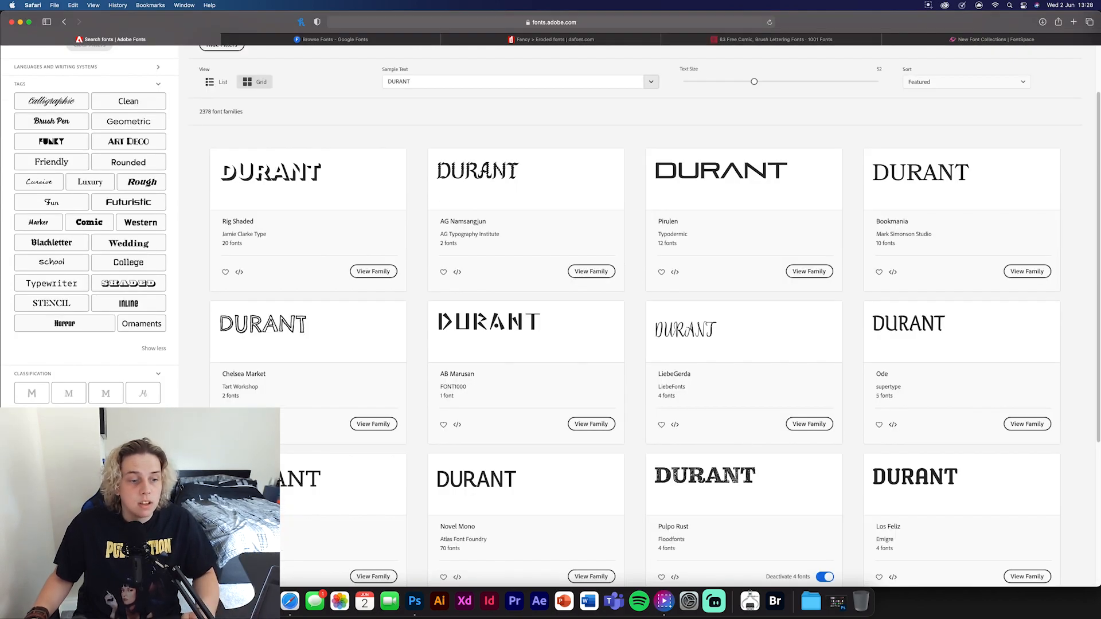